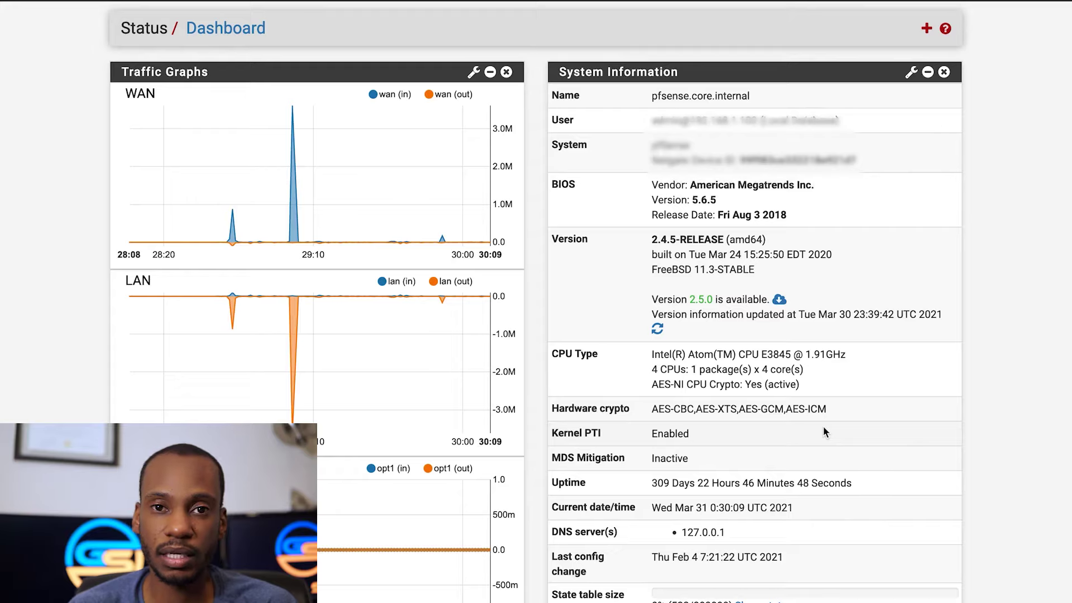
# Examine the system details, uptime, resource usage and interface status on the pfSense dashboard
pyautogui.scroll(-1, 823, 433)
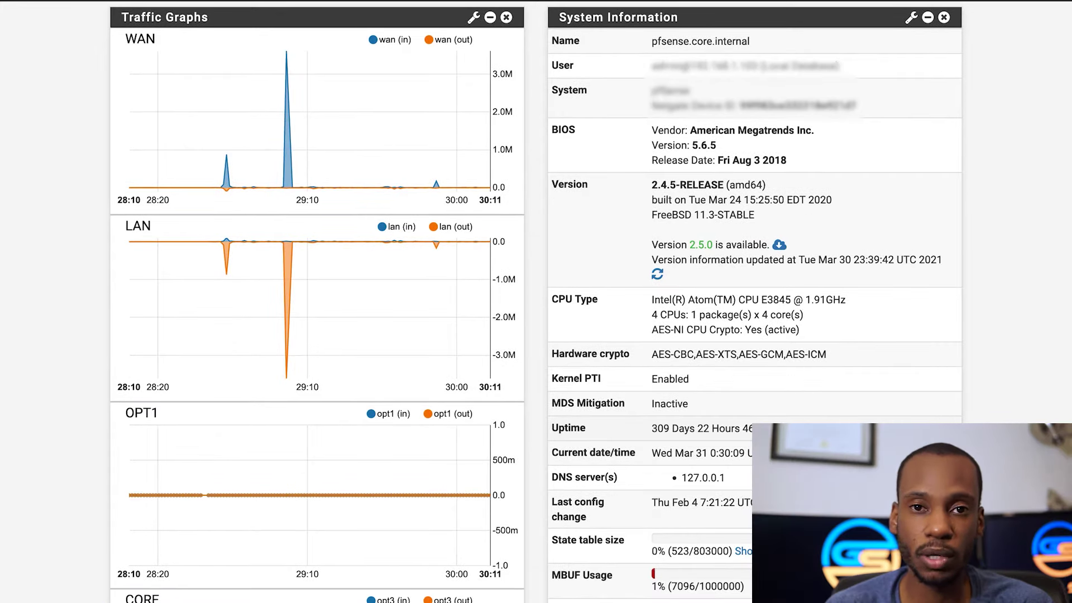
pyautogui.tripleClick(735, 428)
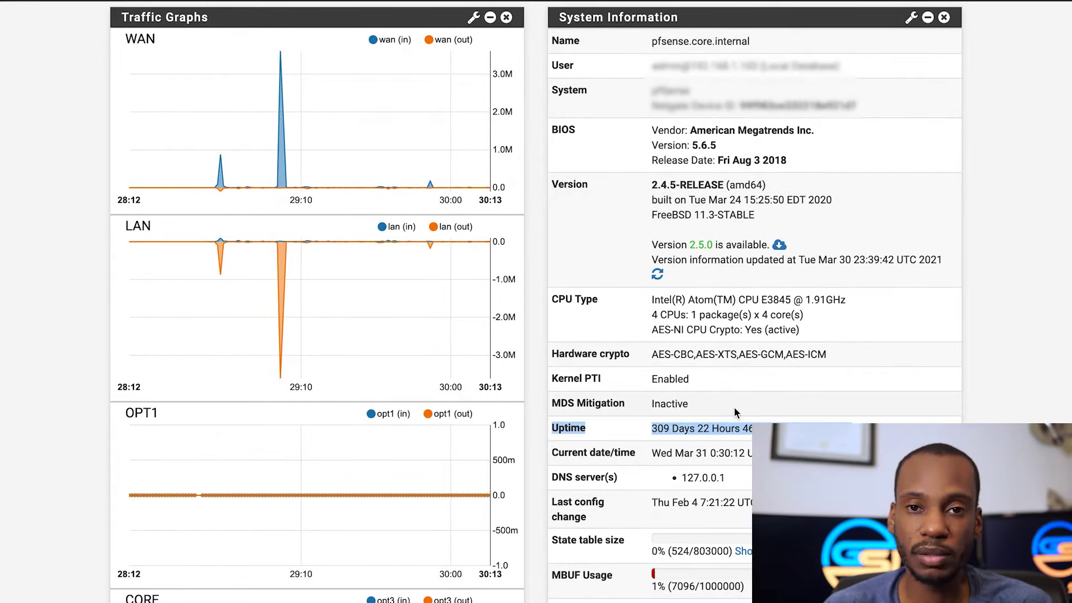
pyautogui.click(715, 426)
pyautogui.scroll(-1, 713, 426)
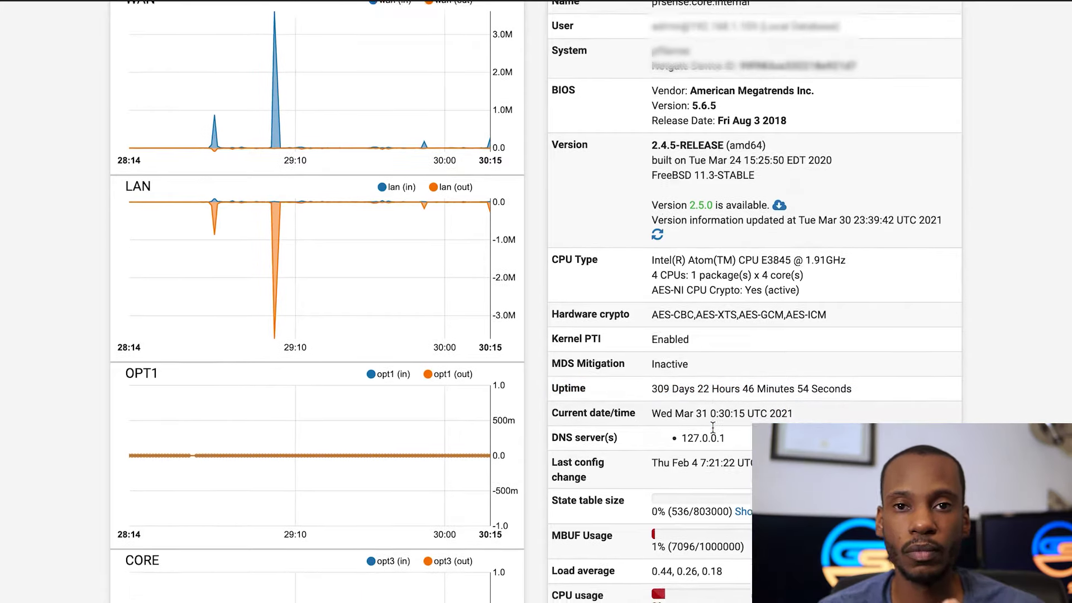
pyautogui.scroll(-3, 713, 426)
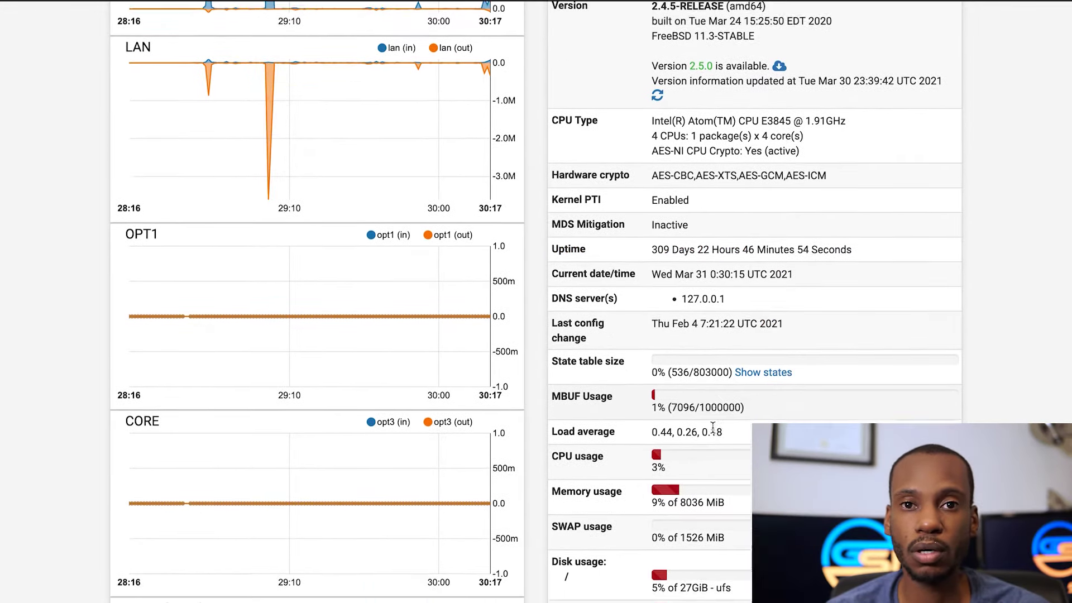
pyautogui.scroll(-4, 712, 427)
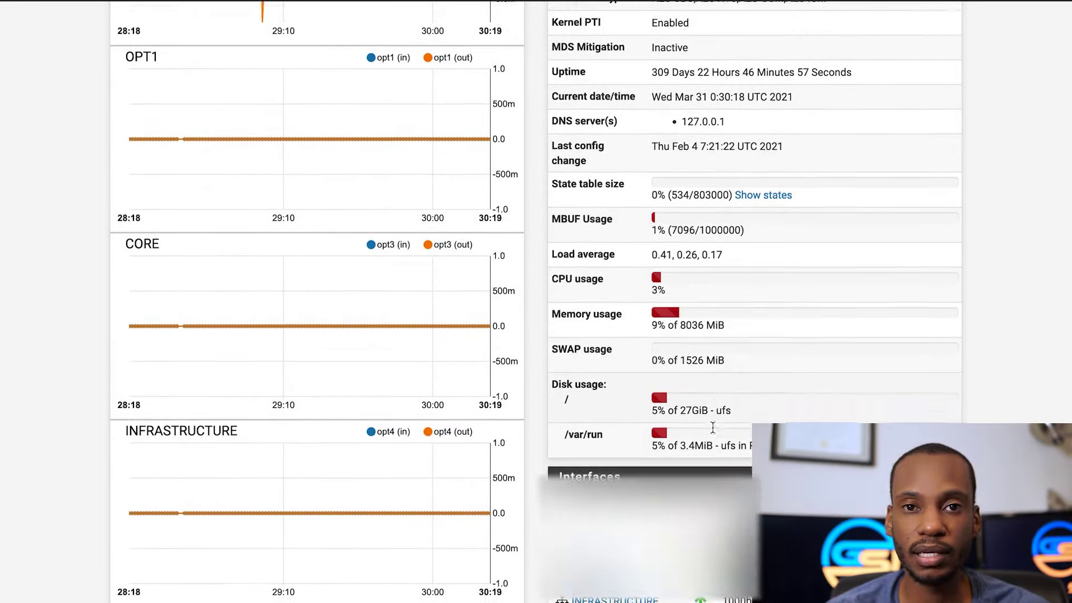
pyautogui.scroll(-4, 713, 426)
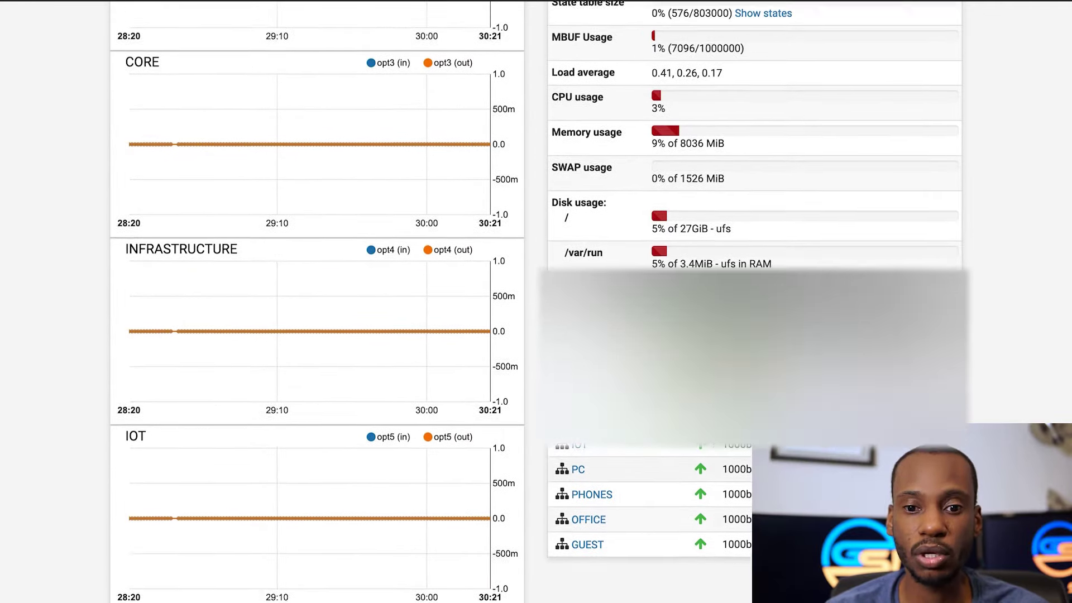
pyautogui.scroll(7, 713, 426)
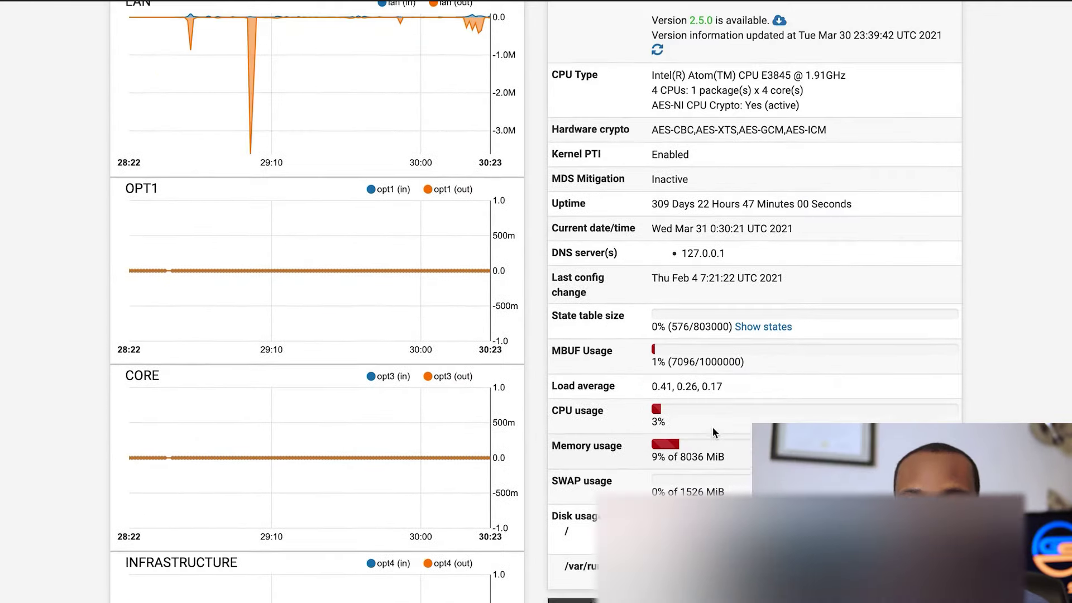
pyautogui.scroll(7, 711, 427)
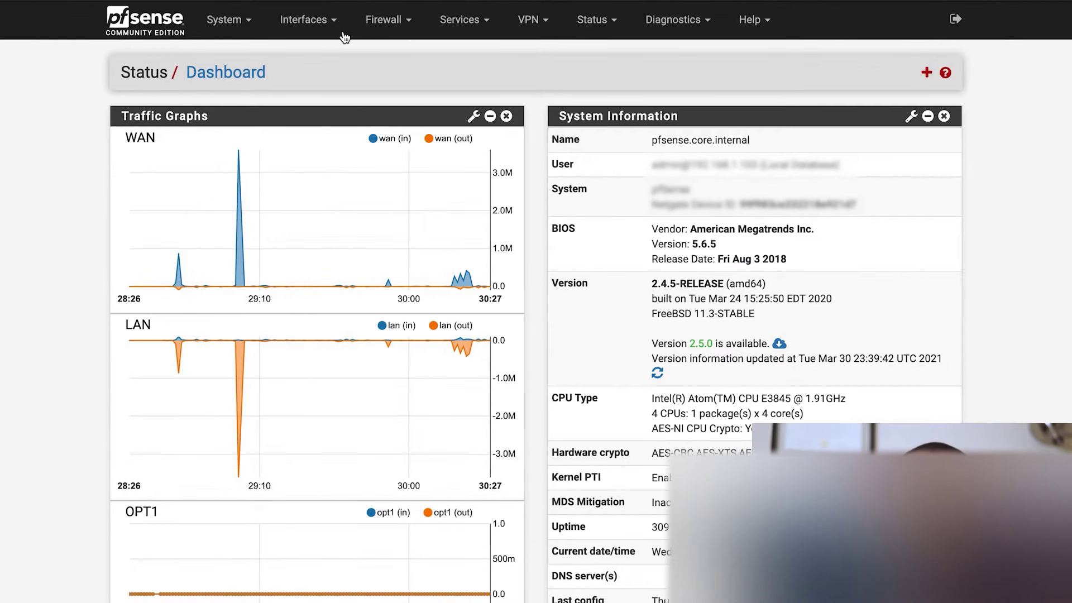
# Open the list of available packages in the pfSense Package Manager
pyautogui.click(248, 22)
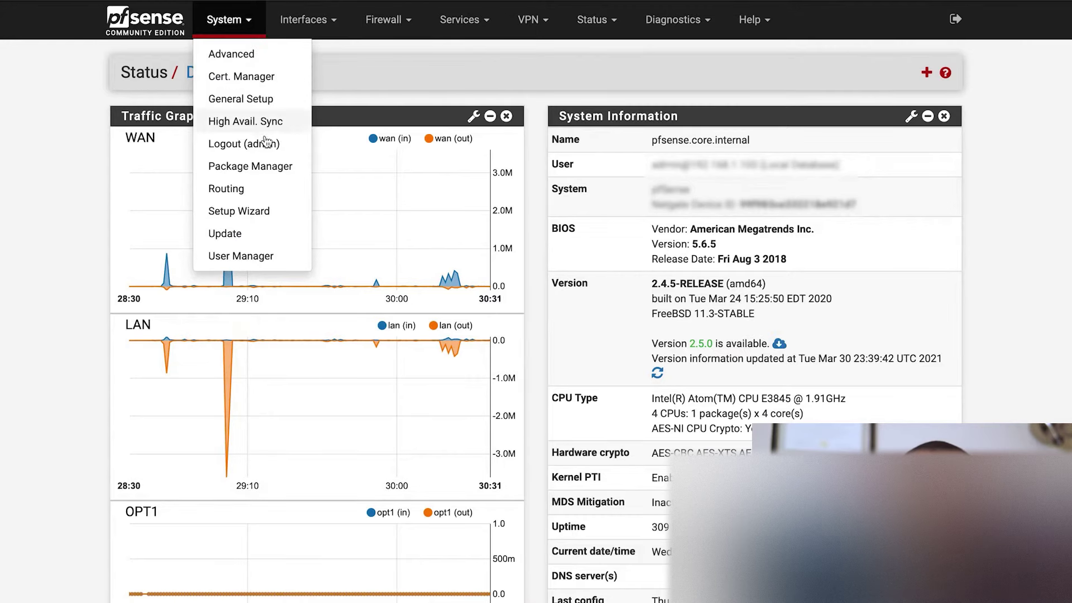
pyautogui.click(268, 168)
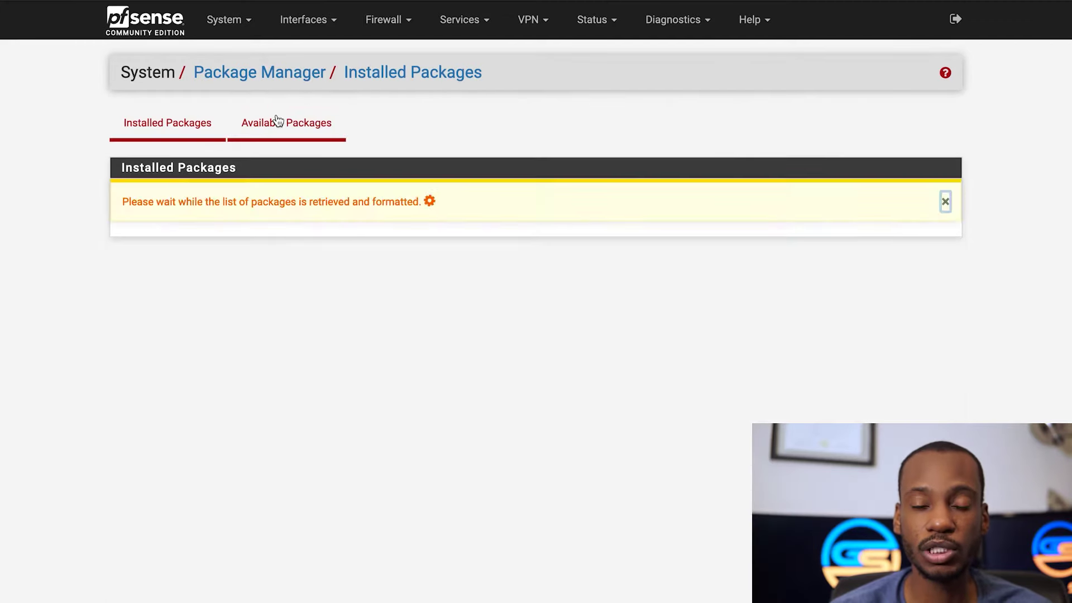
pyautogui.click(277, 121)
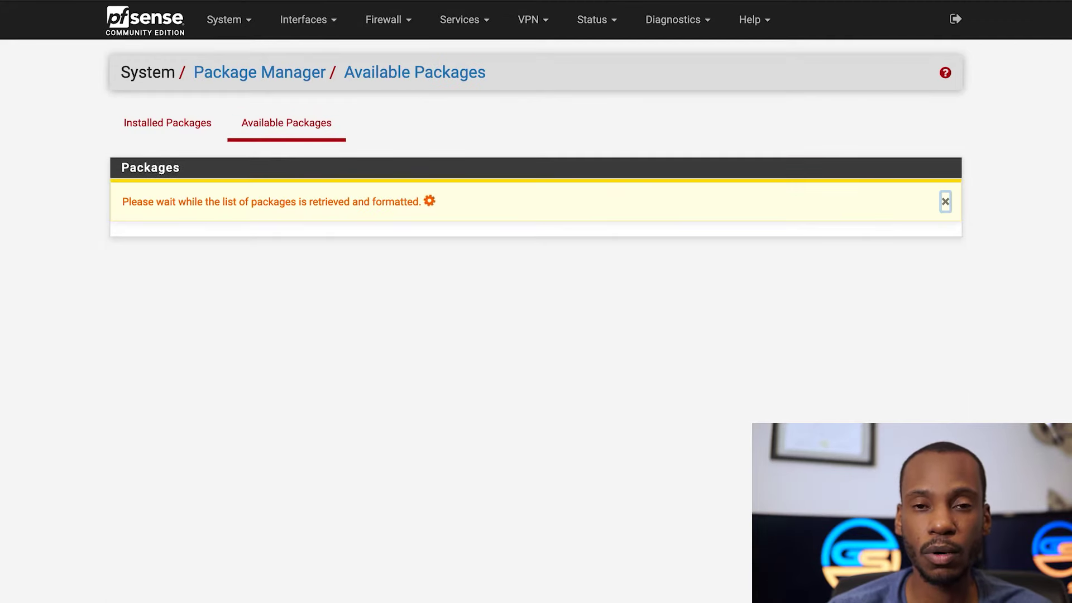
pyautogui.click(302, 23)
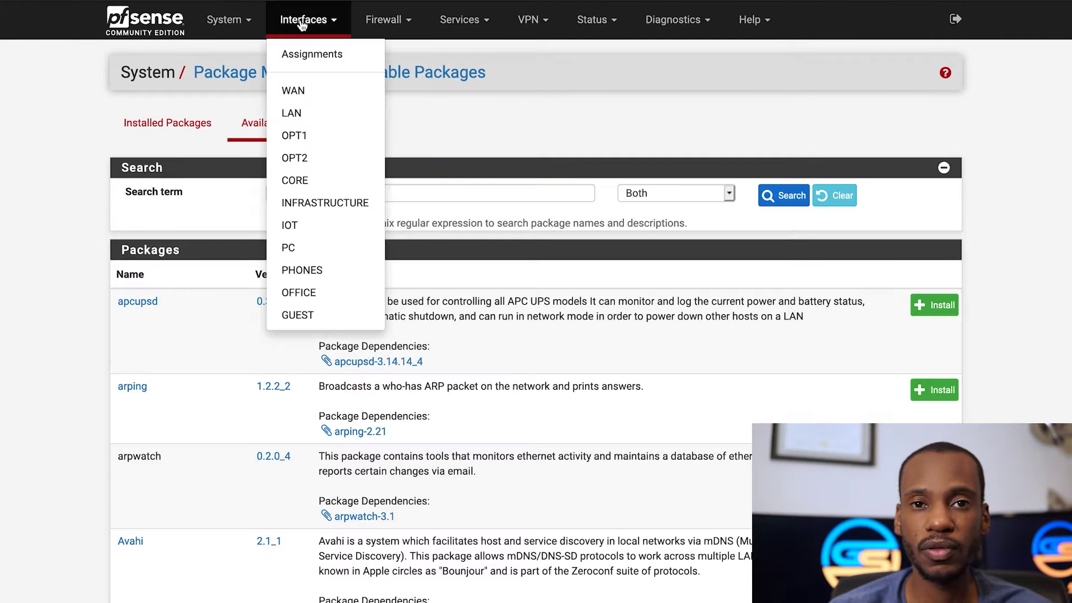
pyautogui.click(385, 25)
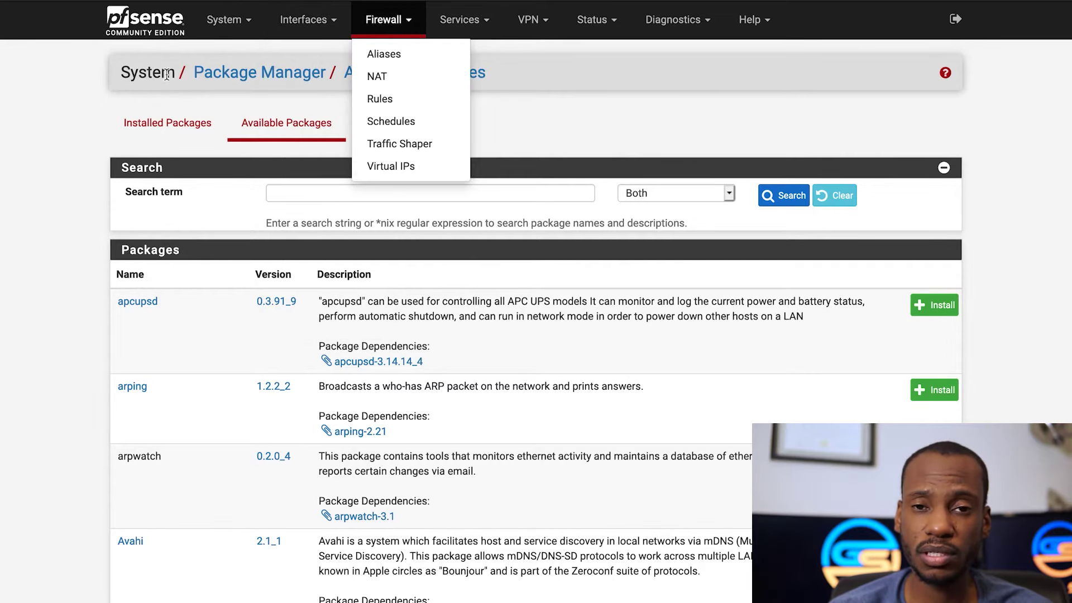
pyautogui.click(82, 74)
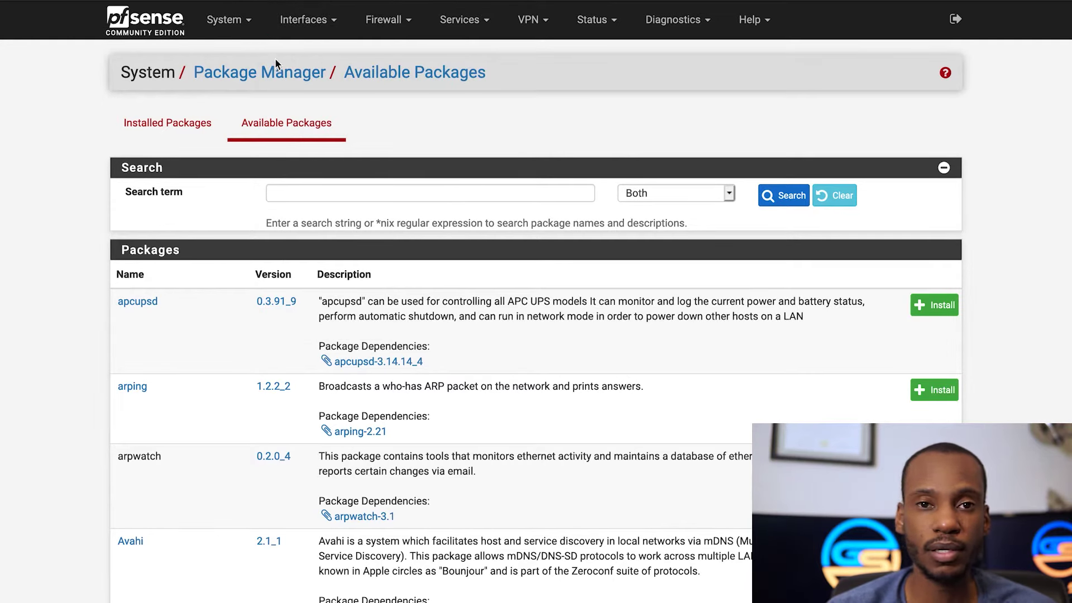
pyautogui.click(372, 79)
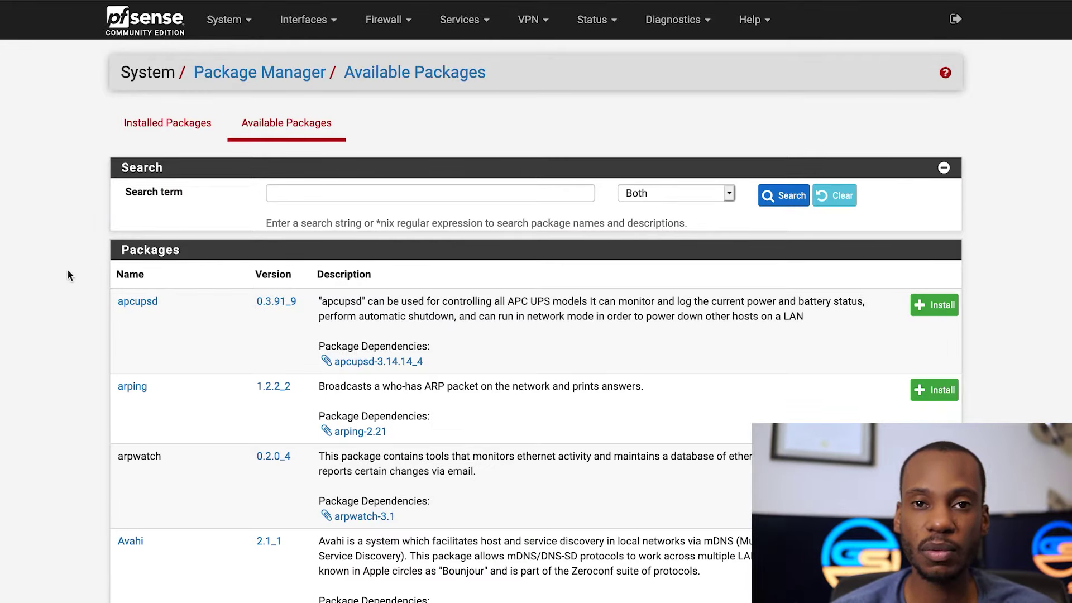
# Search the available packages for "haproxy", and clear the search once the matches have been viewed
pyautogui.scroll(-3, 68, 271)
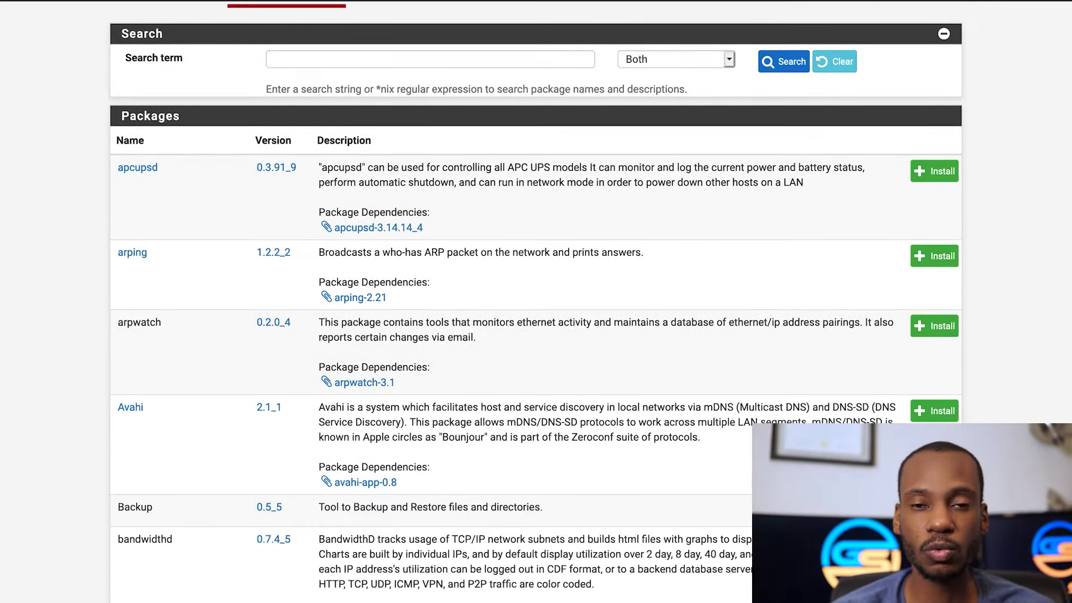
pyautogui.scroll(3, 243, 127)
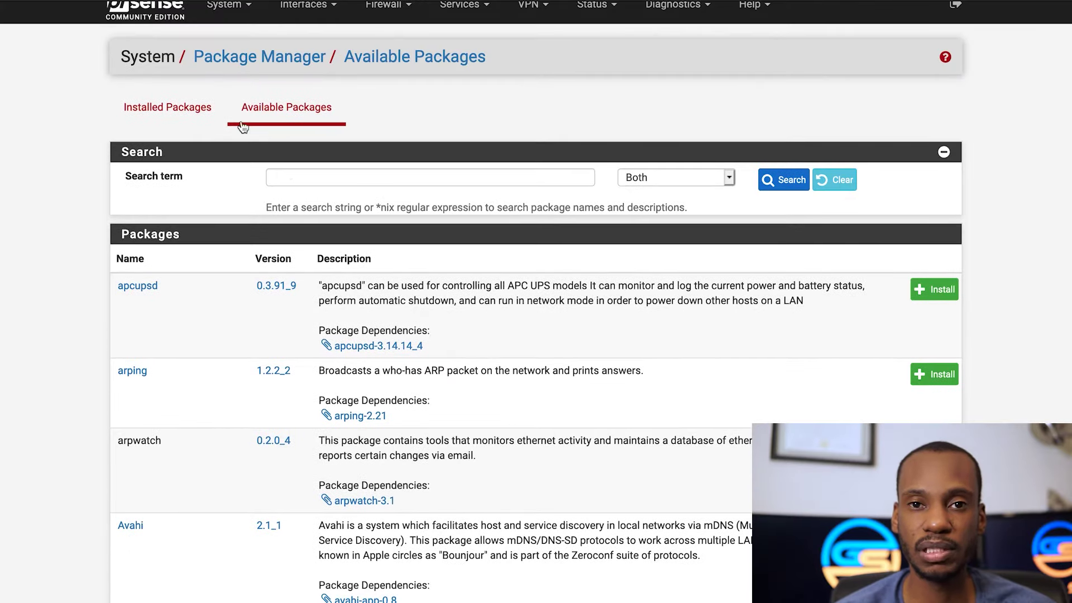
pyautogui.click(287, 176)
pyautogui.write('ha')
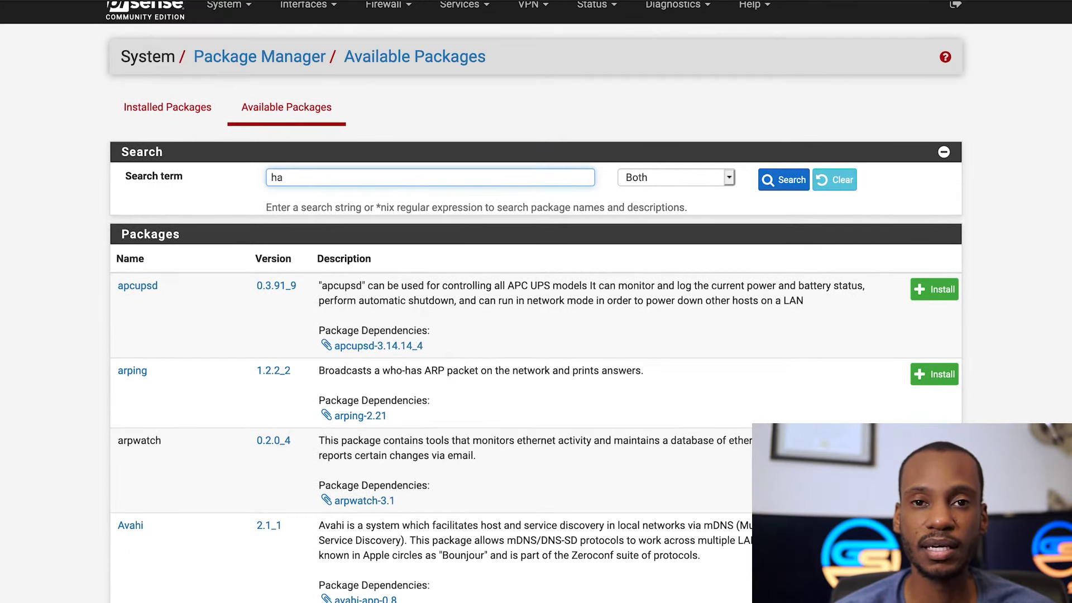
pyautogui.write('proxy')
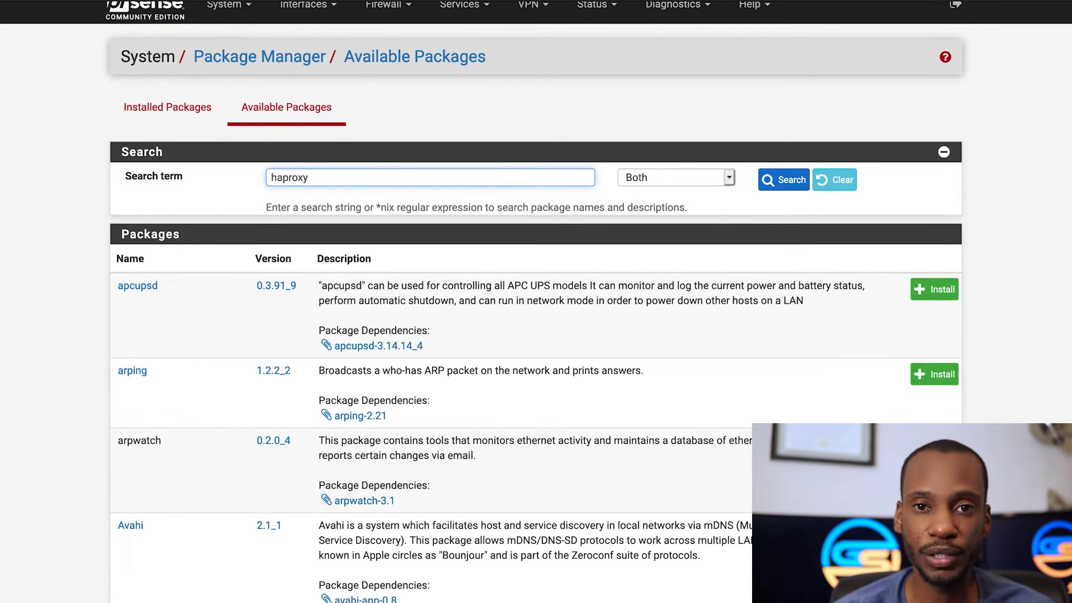
pyautogui.press('Return')
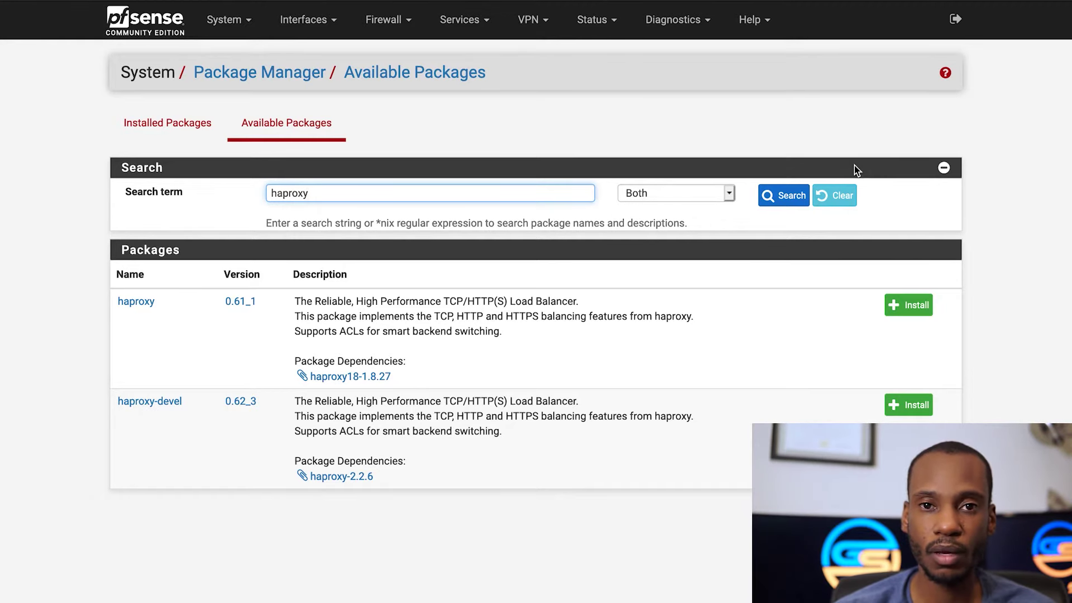
pyautogui.click(847, 195)
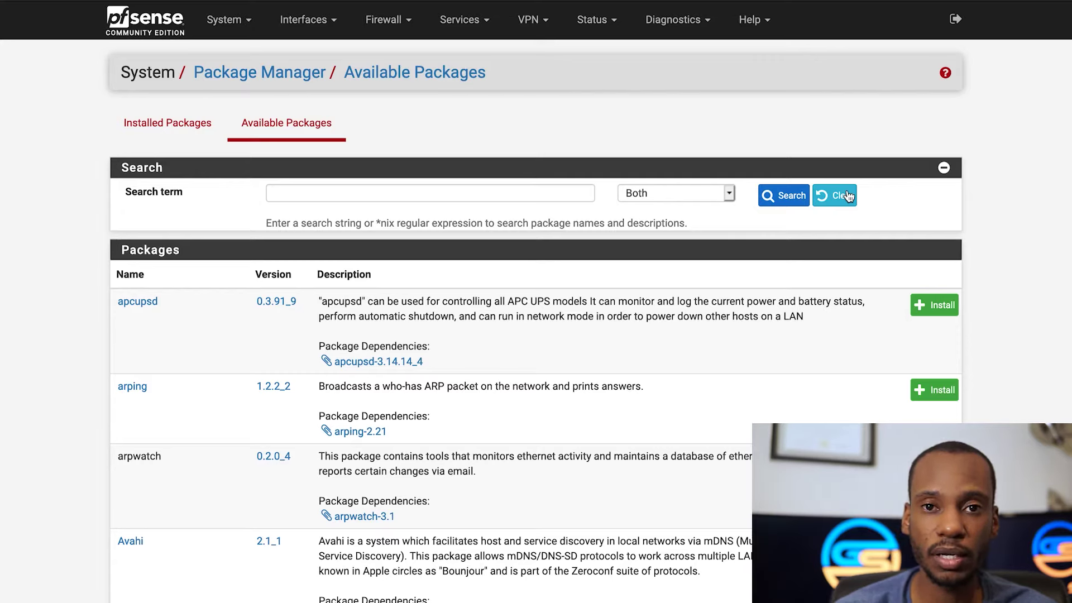
# Open the Acme certificates page among the firewall's services
pyautogui.click(403, 25)
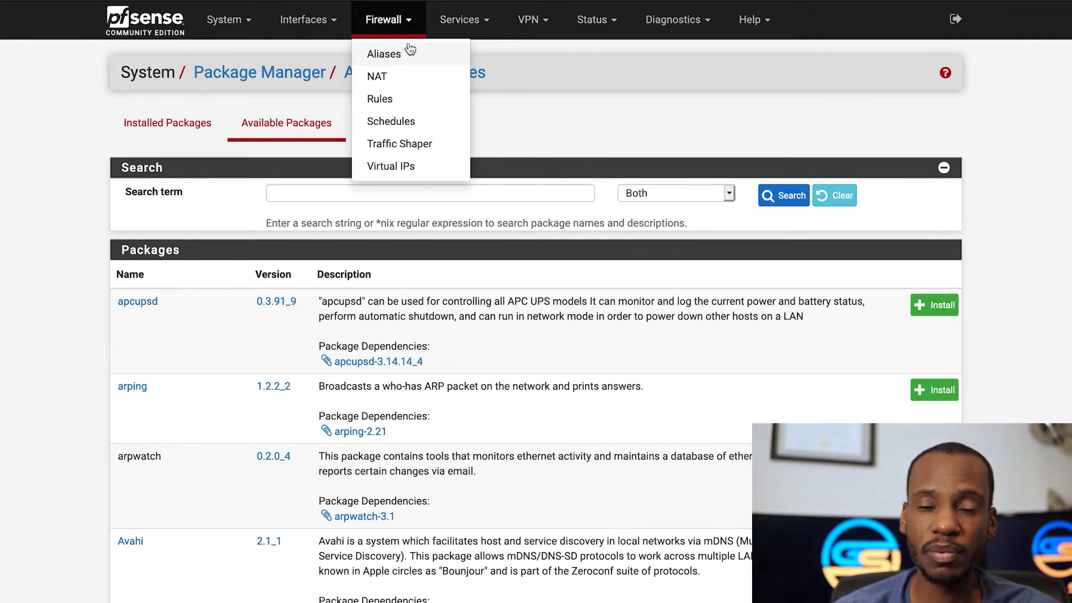
pyautogui.click(467, 21)
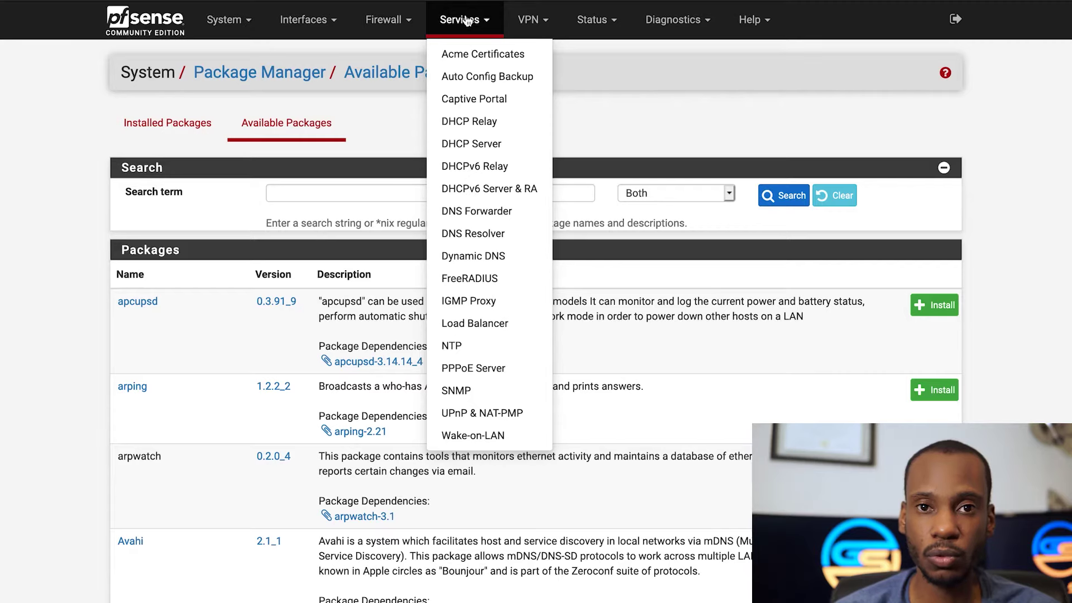
pyautogui.click(476, 50)
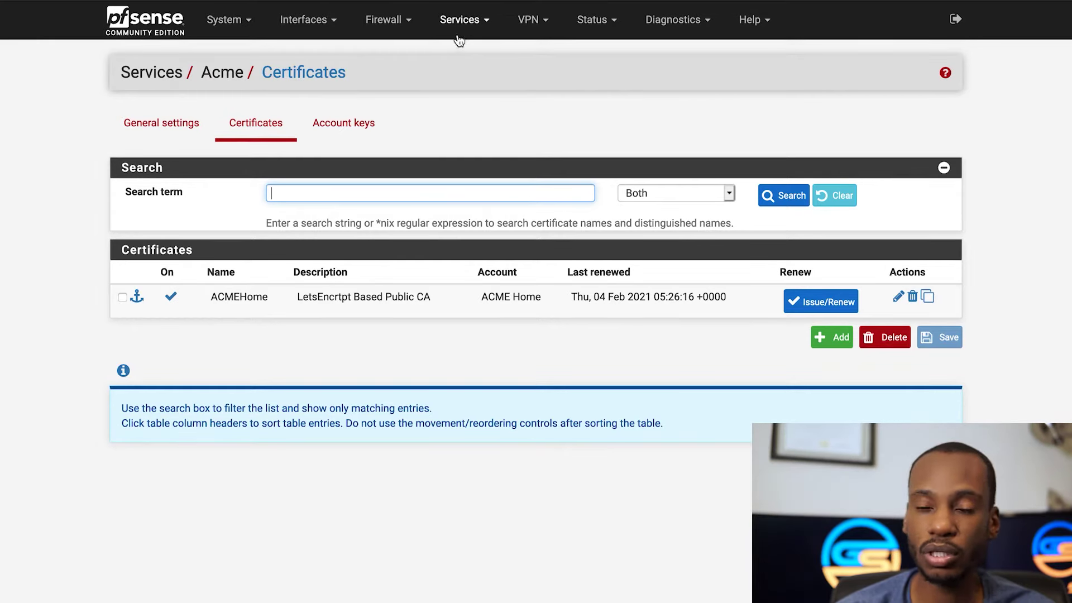
pyautogui.click(482, 23)
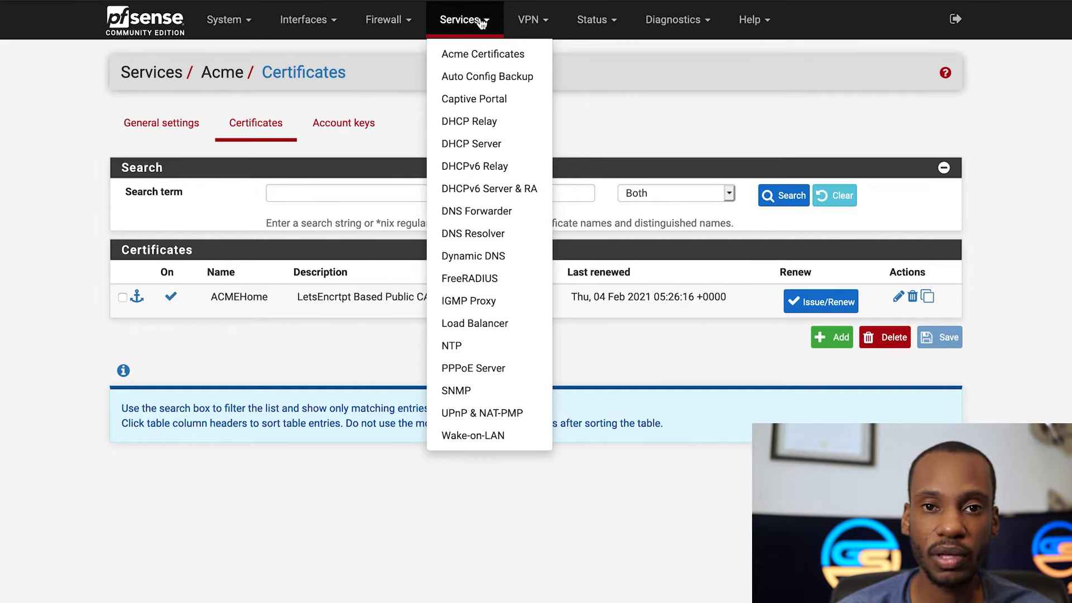
pyautogui.click(534, 26)
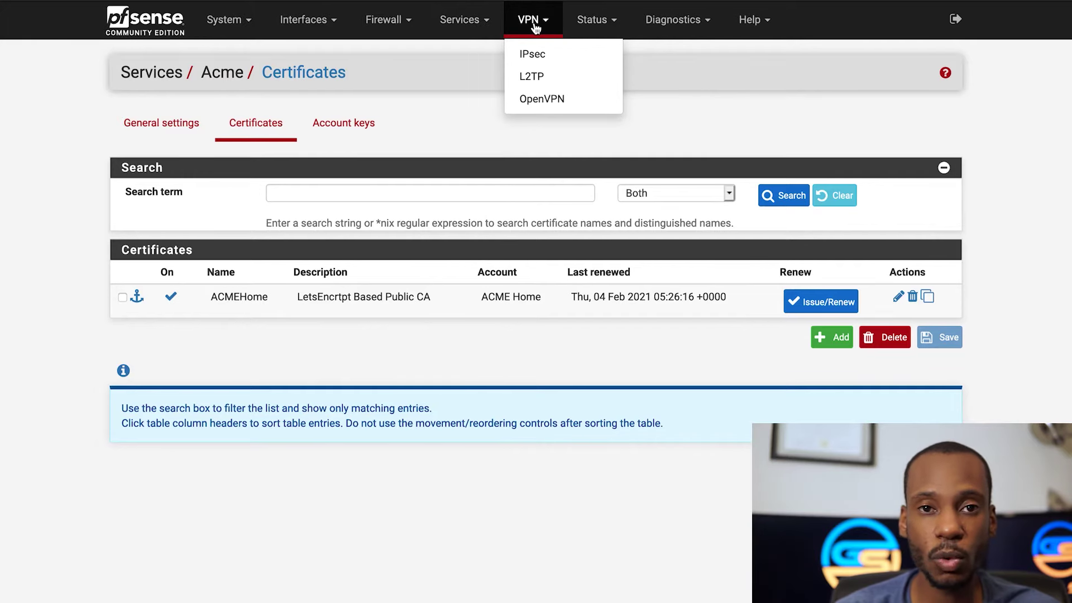
pyautogui.click(588, 26)
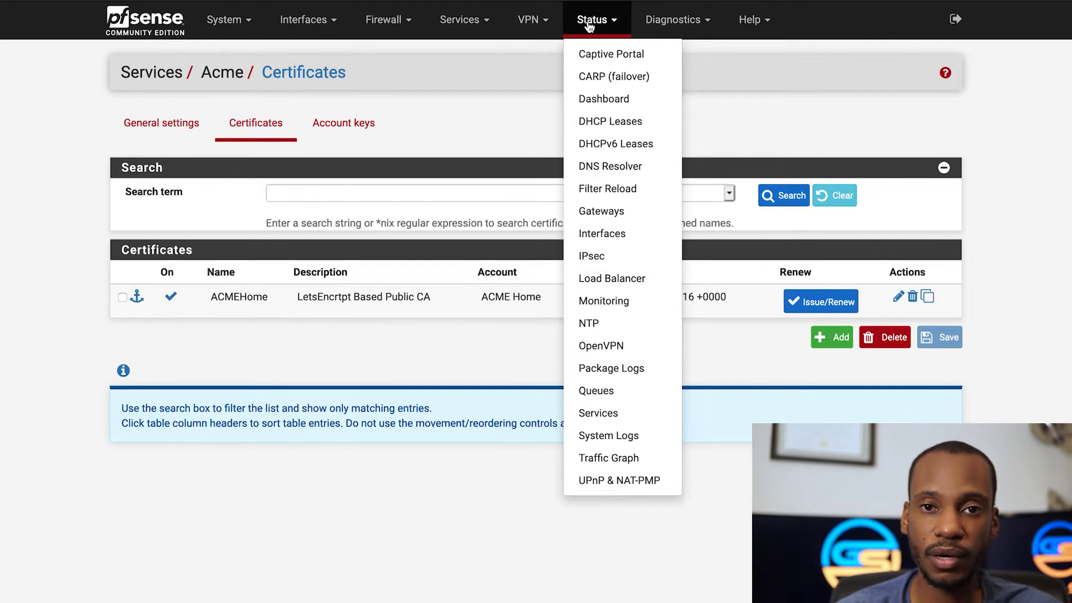
pyautogui.click(657, 22)
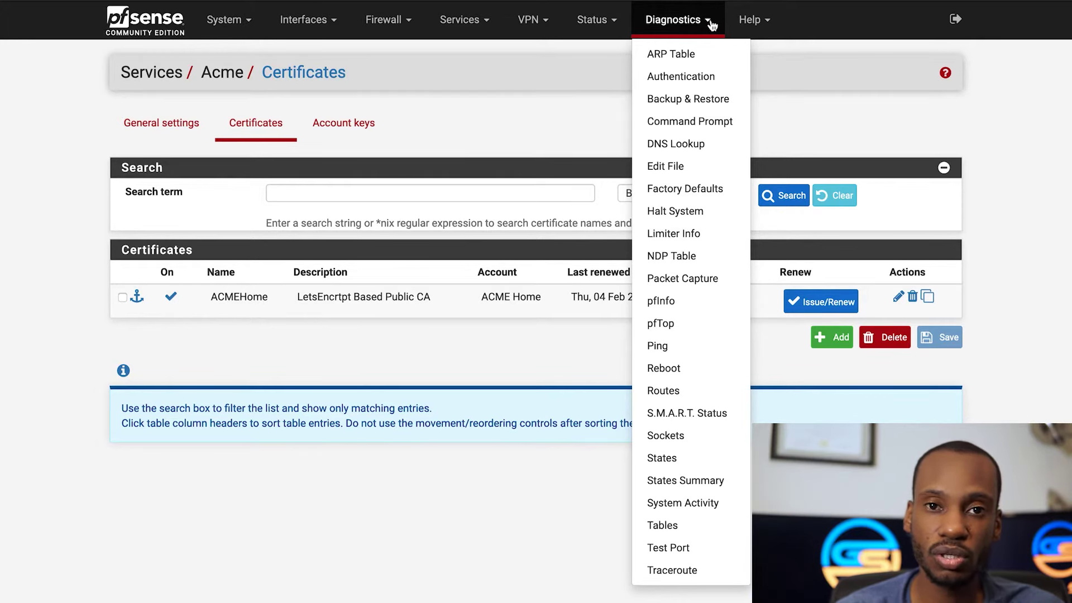
pyautogui.click(1031, 119)
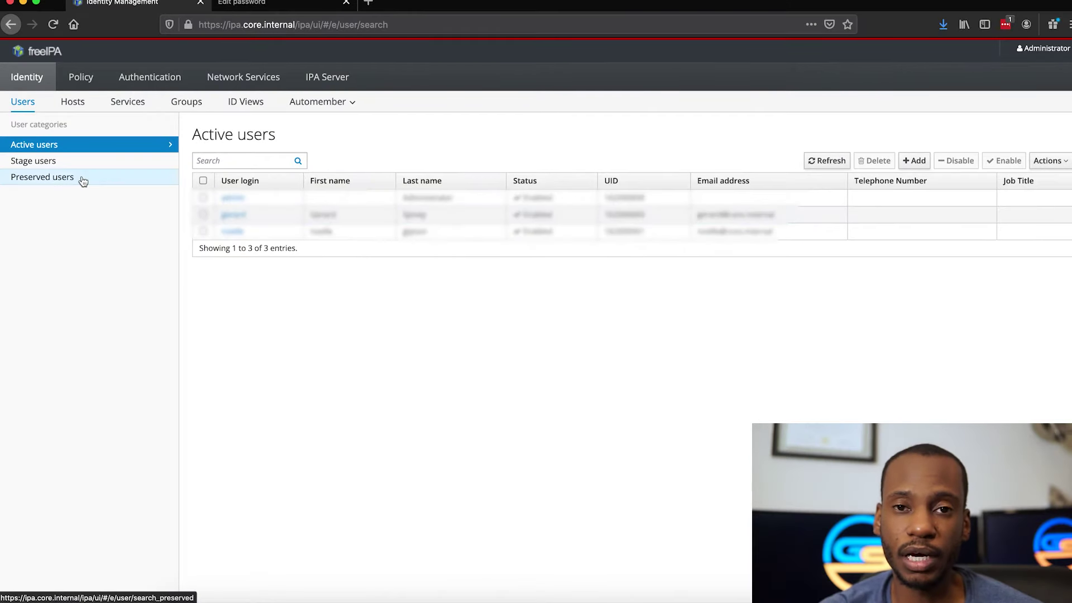
# View the preserved users in FreeIPA and return to the list of active users
pyautogui.click(49, 160)
pyautogui.click(48, 178)
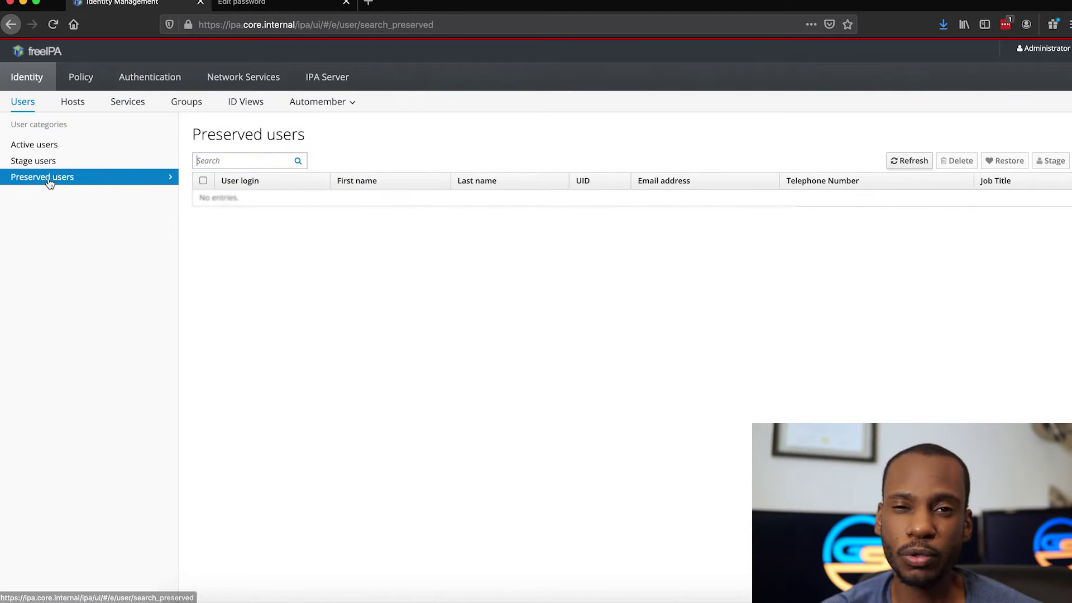
pyautogui.click(55, 145)
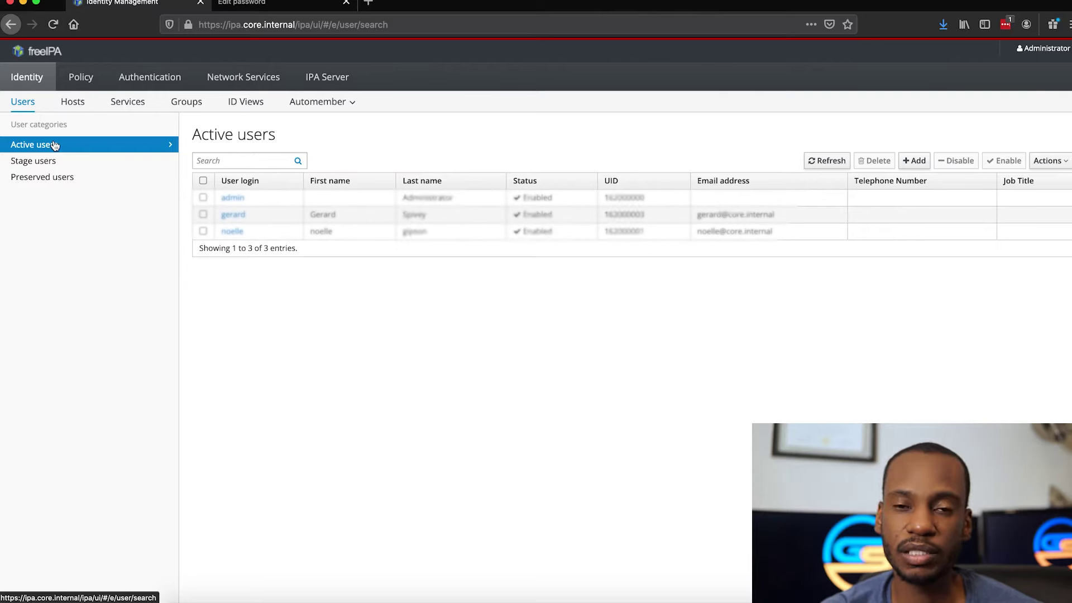
# Look through FreeIPA's enrolled hosts, service principals, user groups and host groups
pyautogui.click(71, 102)
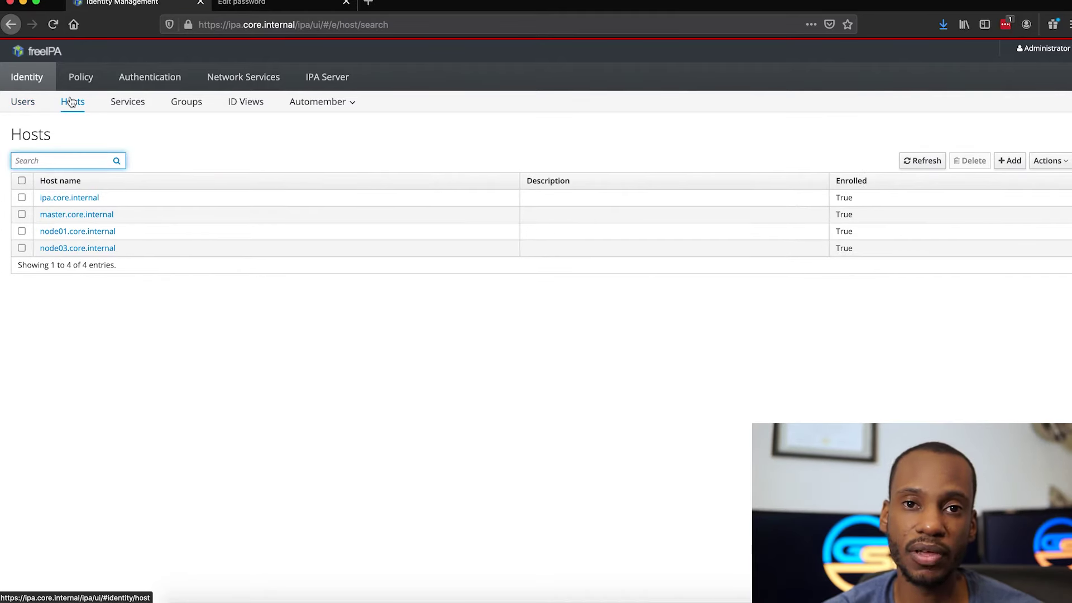
pyautogui.click(134, 106)
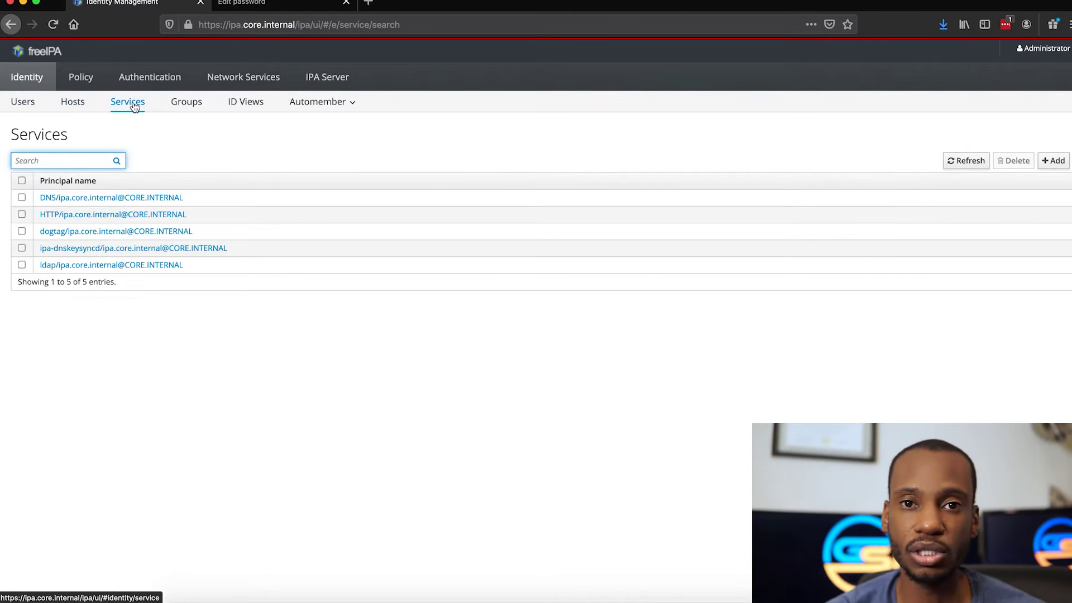
pyautogui.click(197, 106)
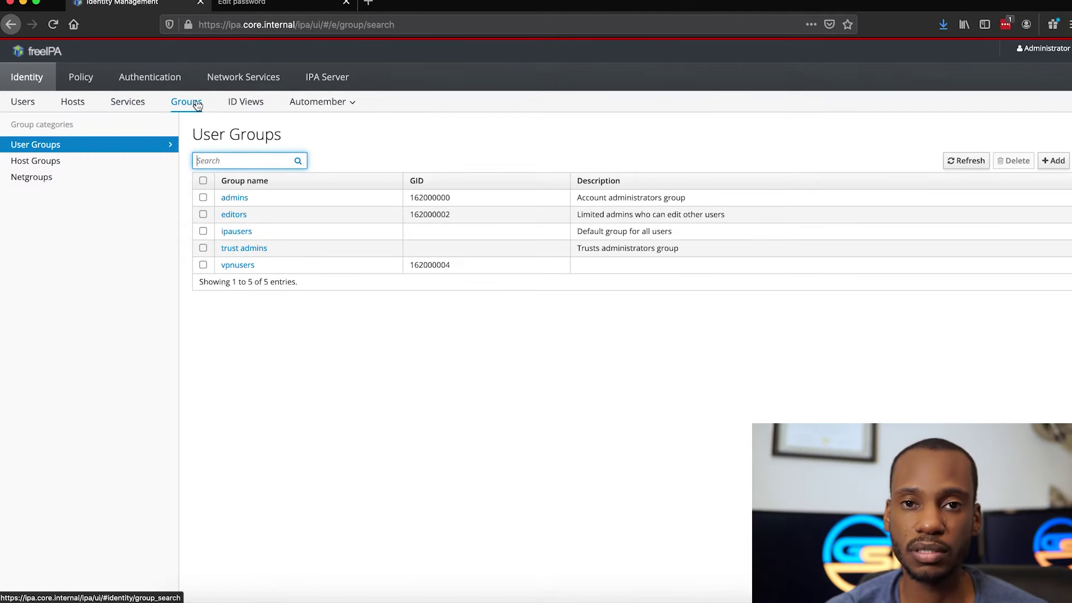
pyautogui.click(55, 165)
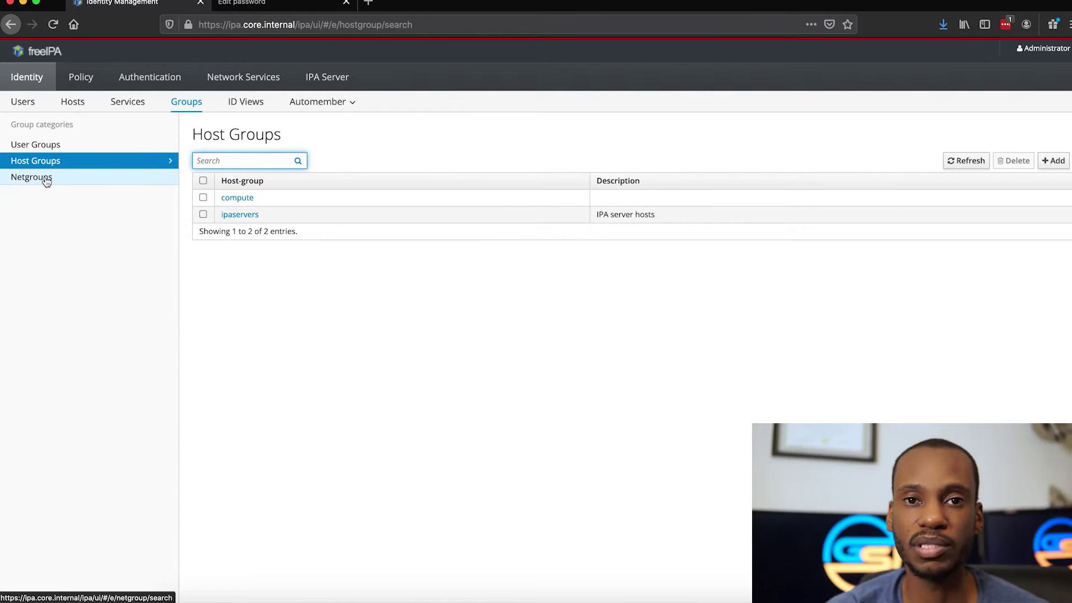
# Look through FreeIPA's netgroups, user groups and ID views, and view the available automember rule types
pyautogui.click(28, 182)
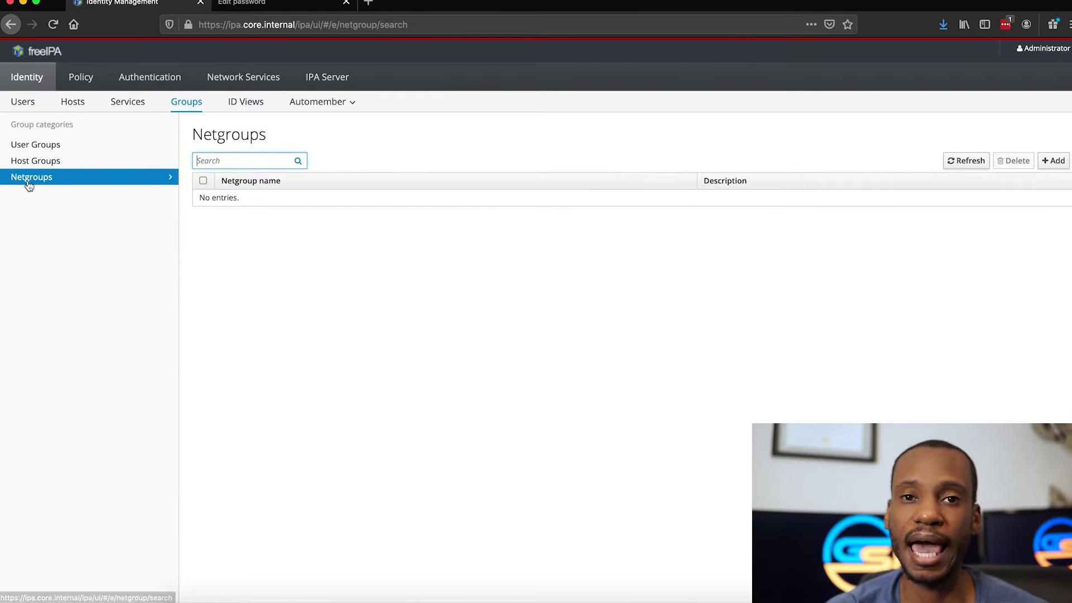
pyautogui.click(42, 150)
pyautogui.click(256, 102)
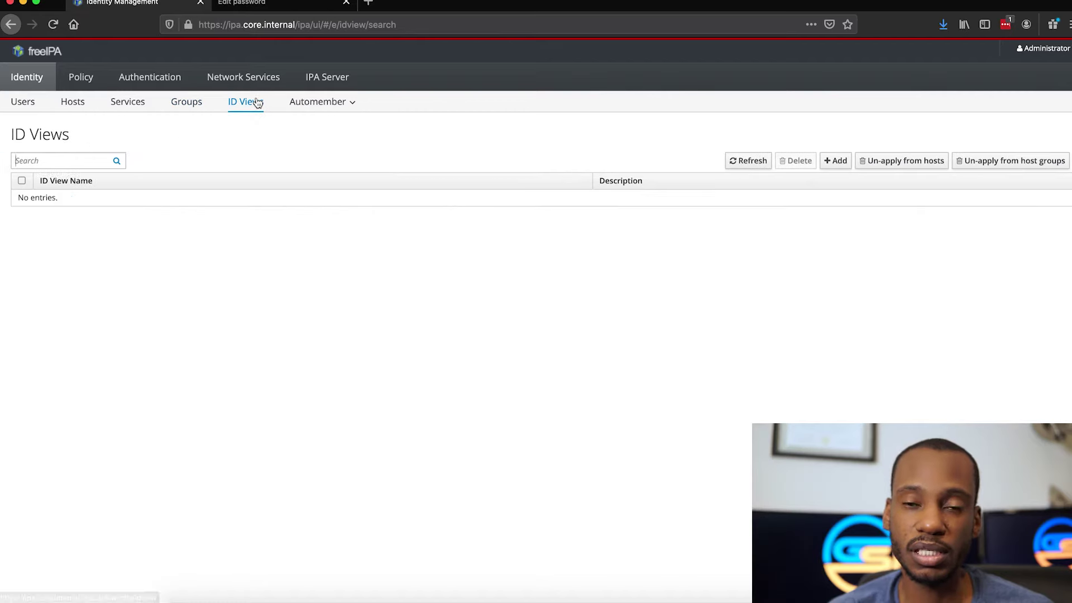
pyautogui.click(307, 102)
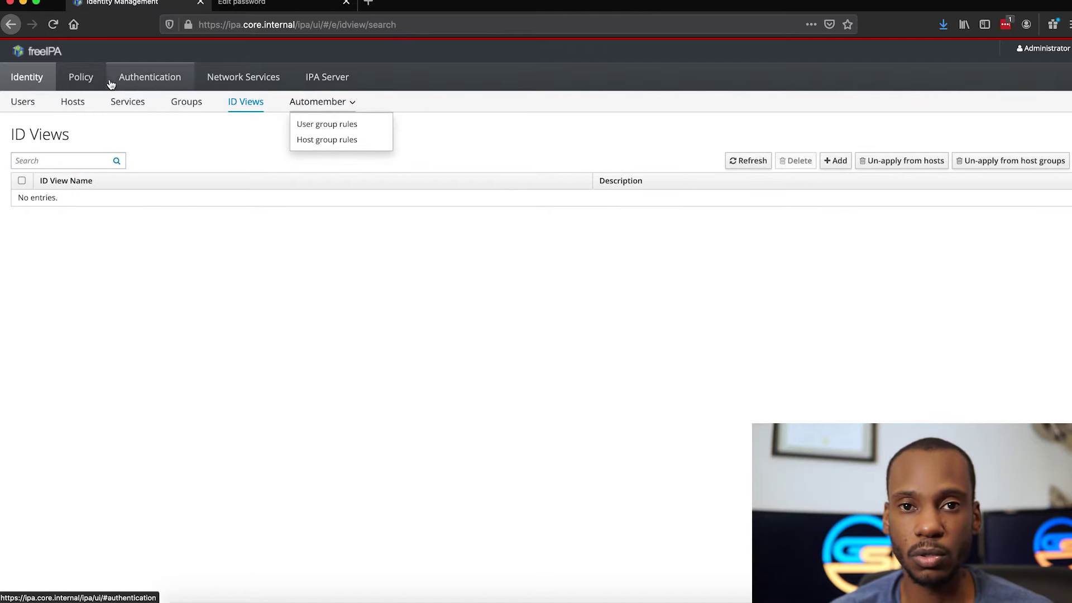
# View the host-based access control rules, the Kerberos ticket policy and the password policies
pyautogui.click(81, 78)
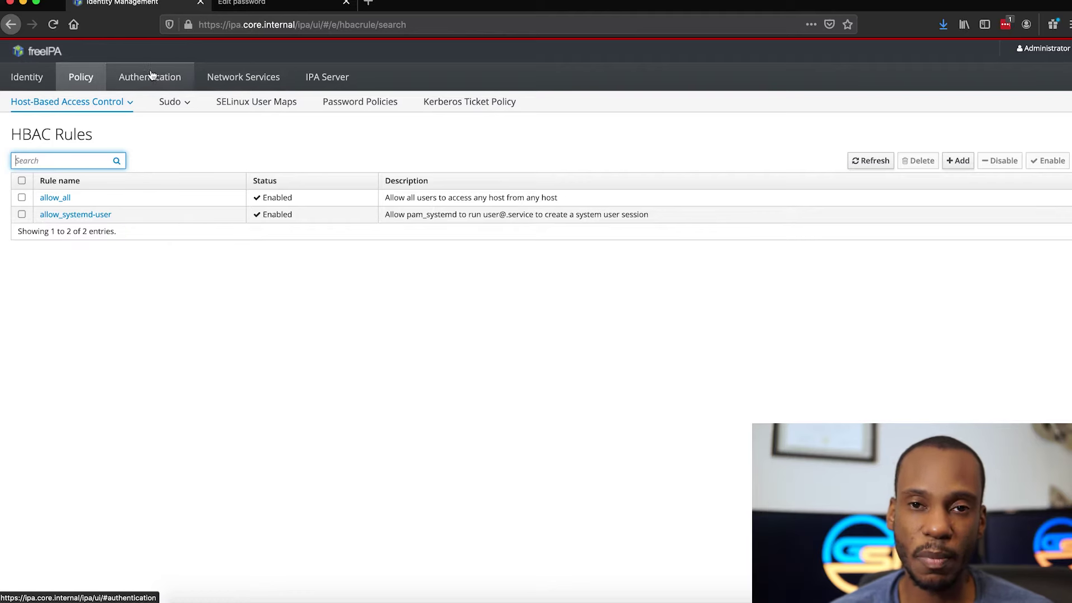
pyautogui.click(442, 99)
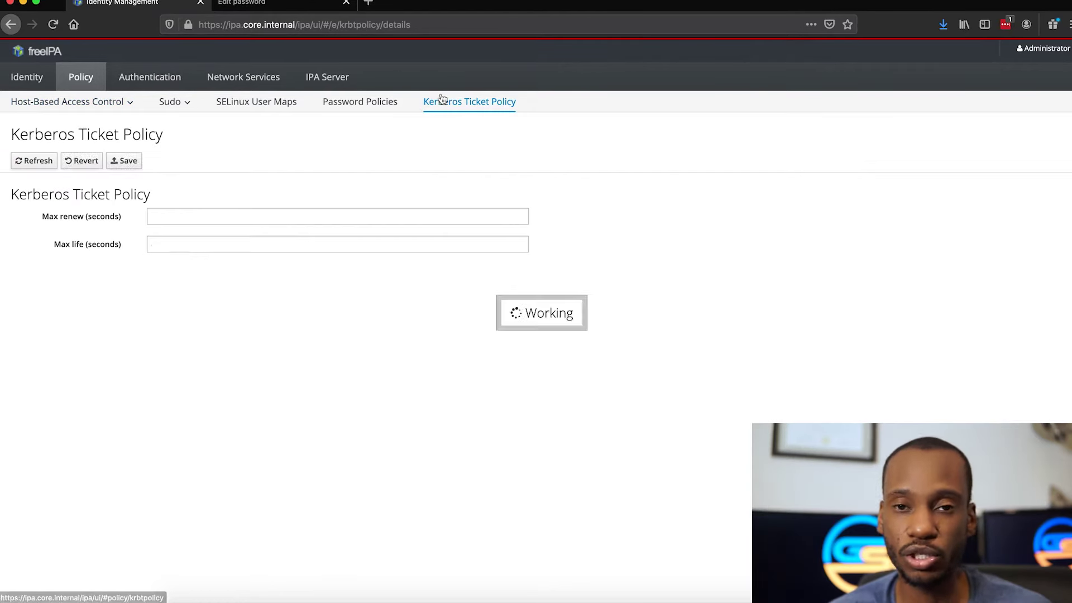
pyautogui.click(362, 105)
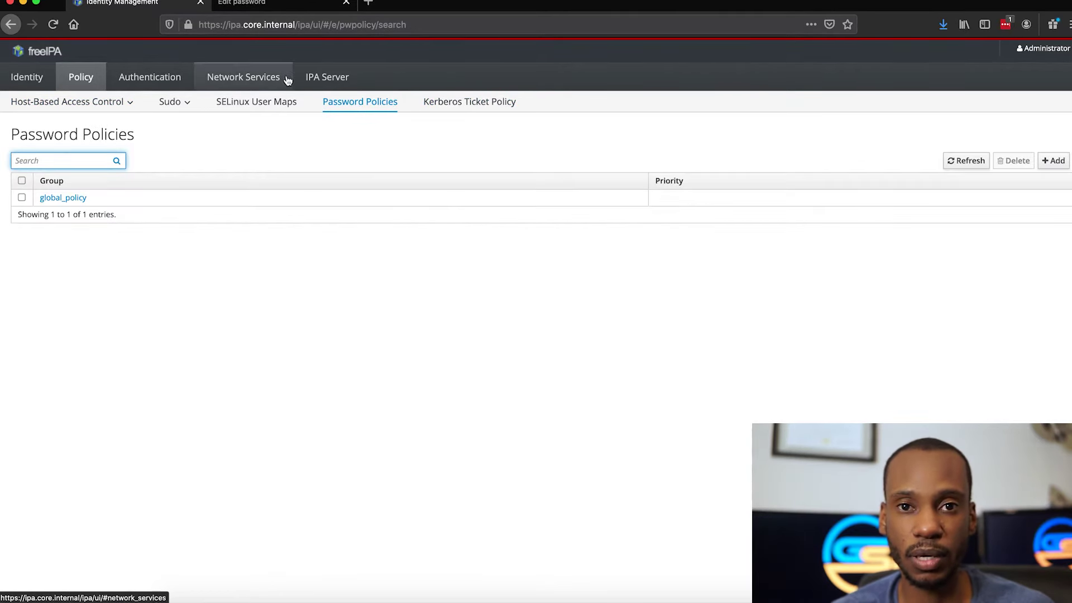
# Look through the issued certificates, certificate profiles, CA ACLs and certificate authorities
pyautogui.click(154, 80)
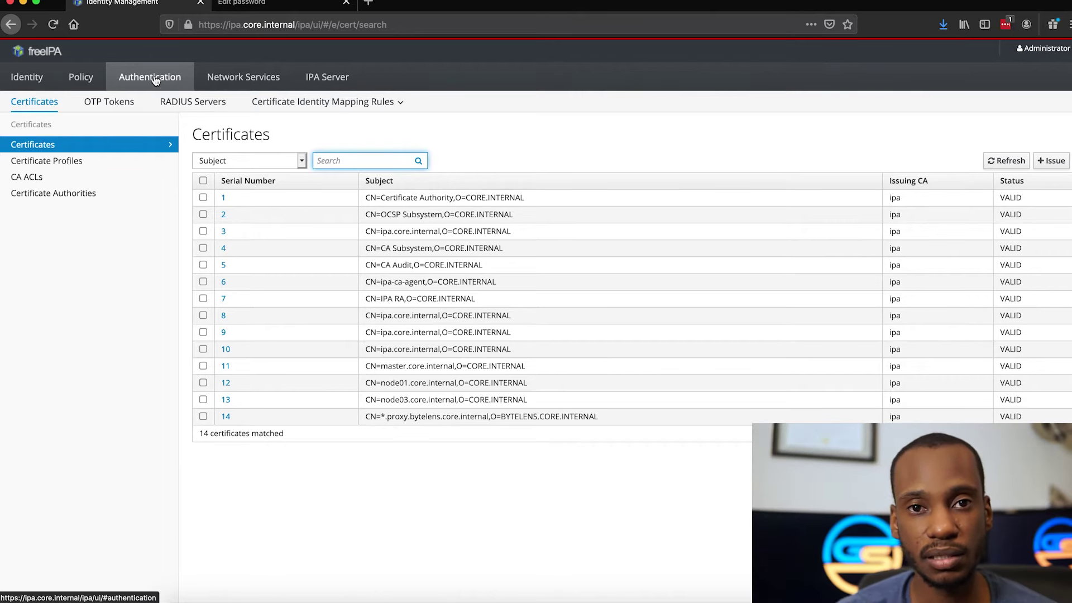
pyautogui.click(68, 161)
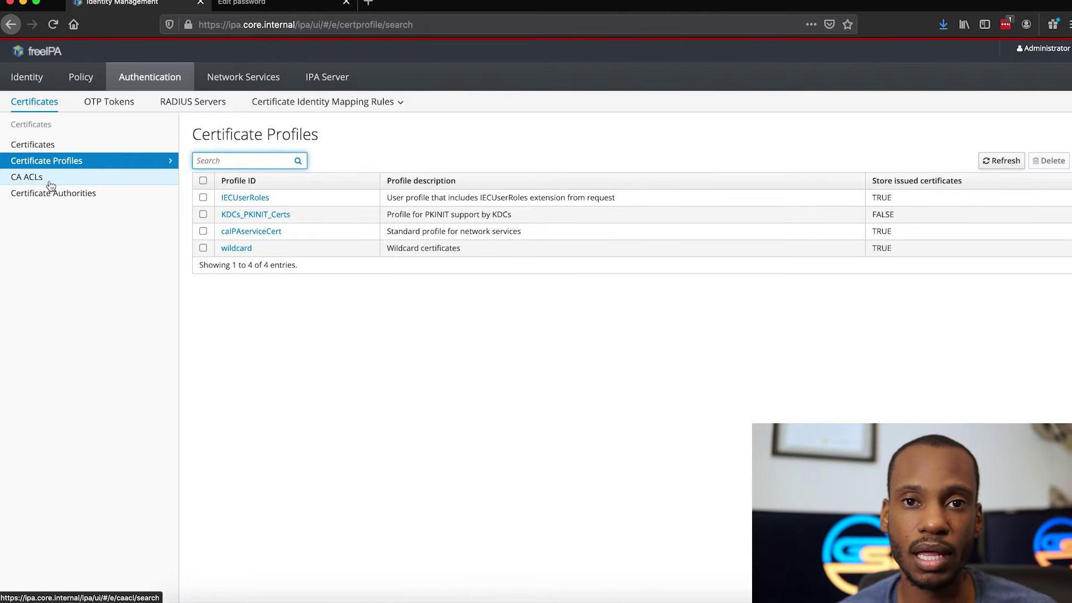
pyautogui.click(49, 182)
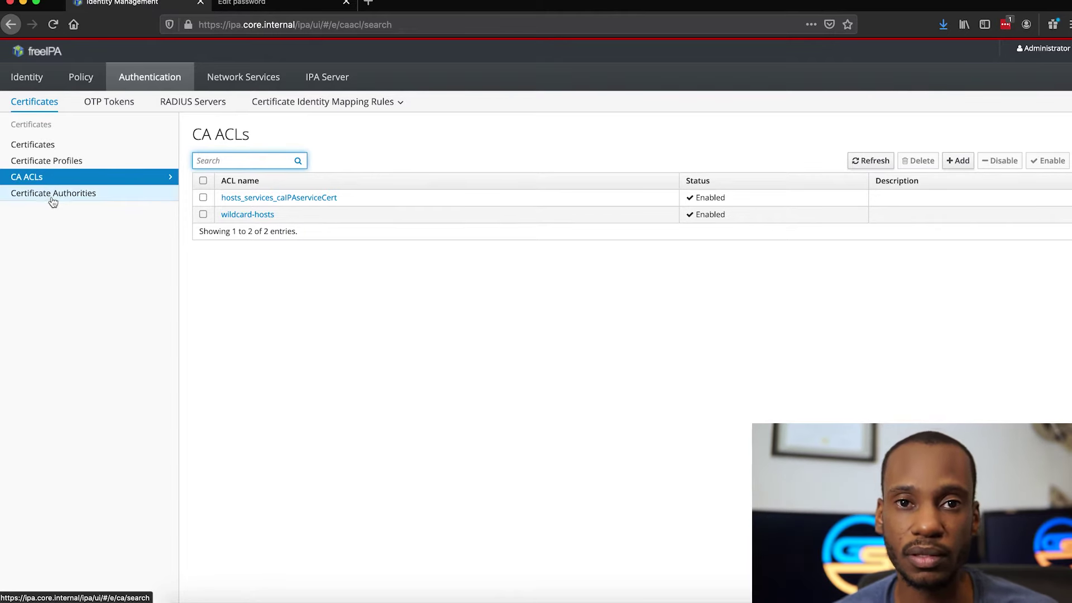
pyautogui.click(53, 200)
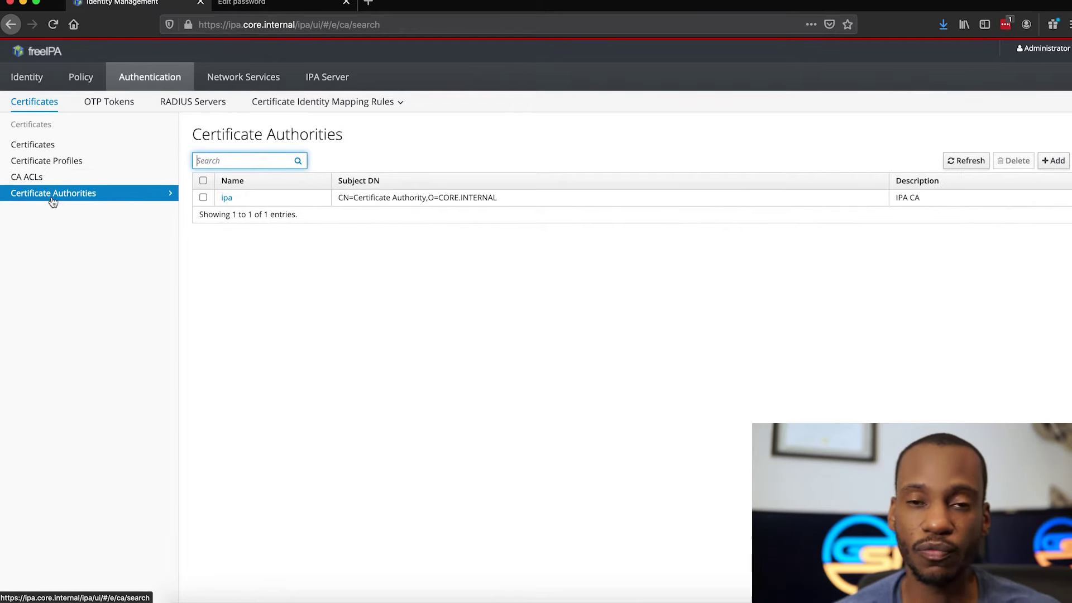
# Open the form for adding an OTP token and compare its Counter-based (HOTP) and Time-based (TOTP) types
pyautogui.click(92, 104)
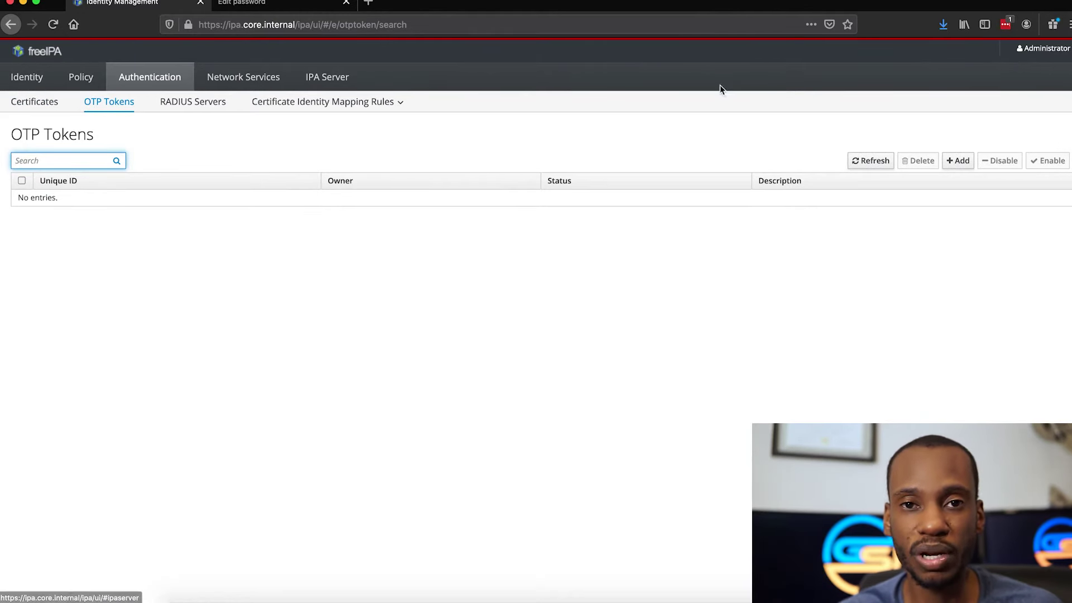
pyautogui.click(956, 161)
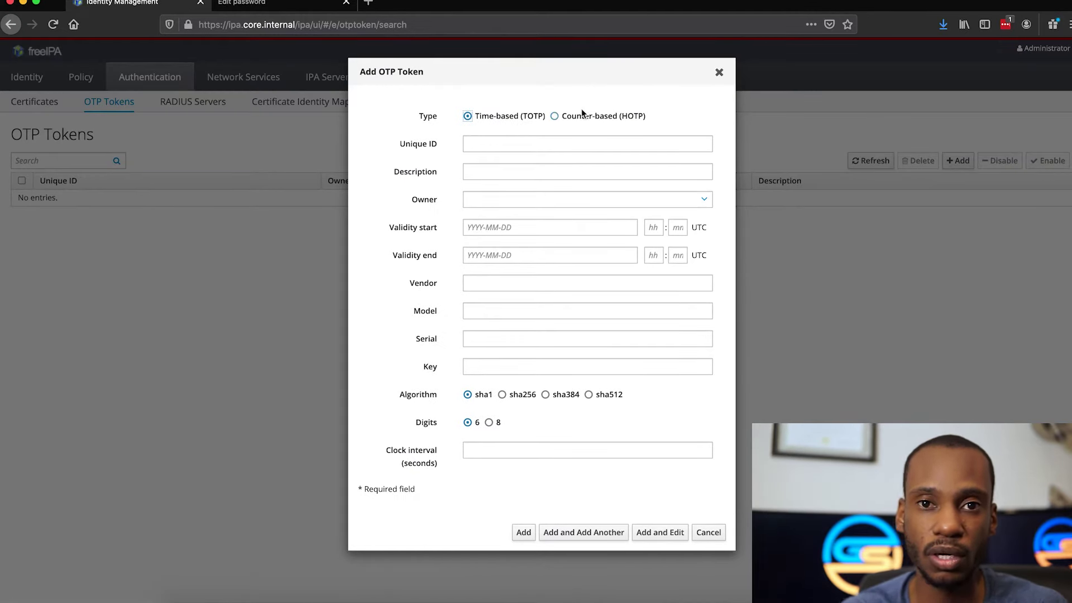
pyautogui.click(559, 118)
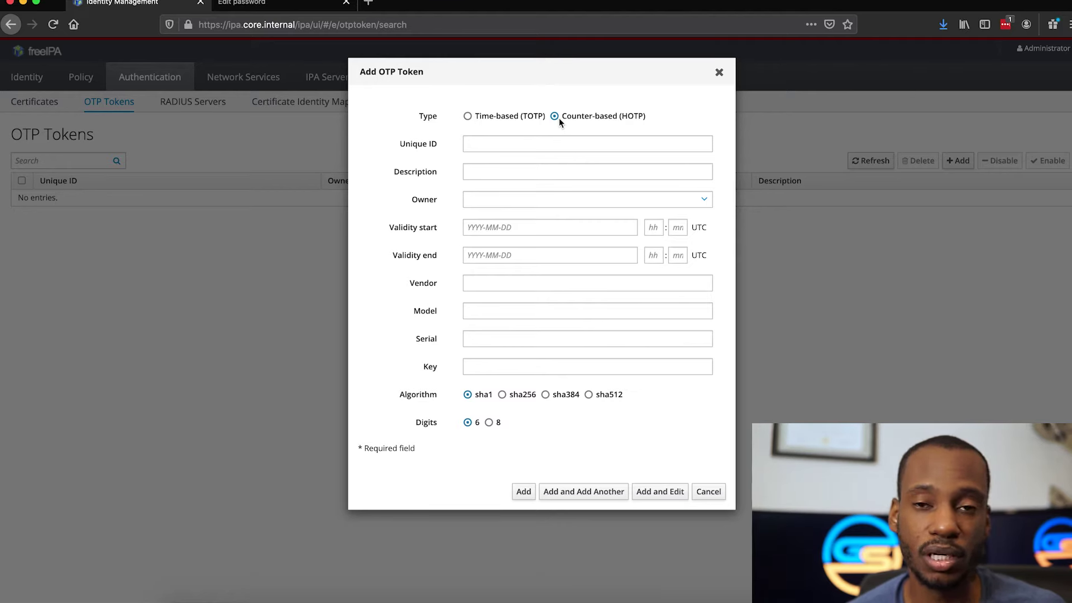
pyautogui.click(469, 116)
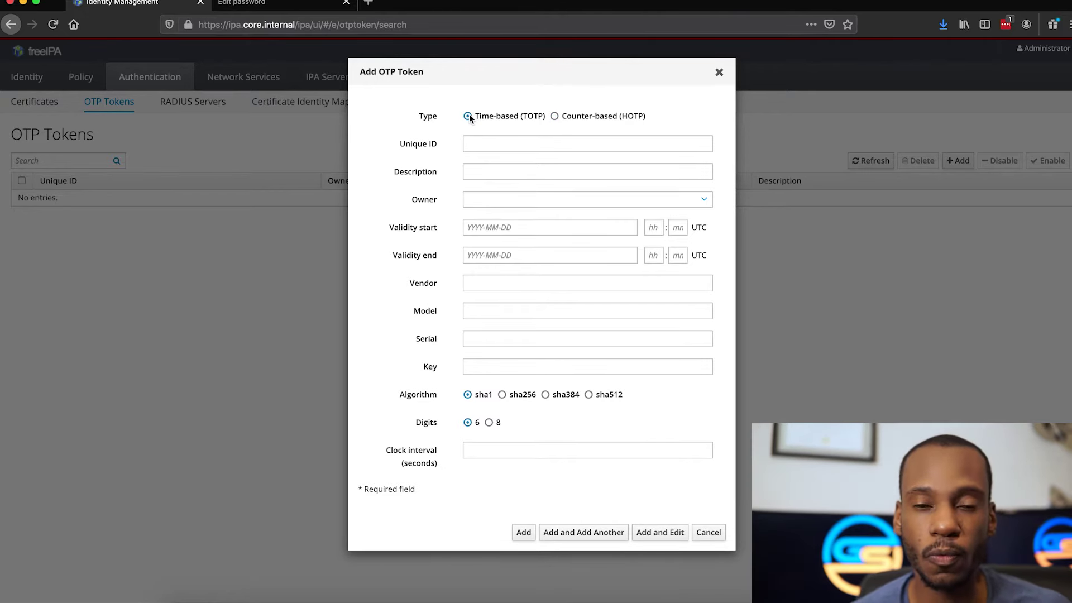
# View the automount maps of the default location and return to the list of automount locations
pyautogui.click(235, 76)
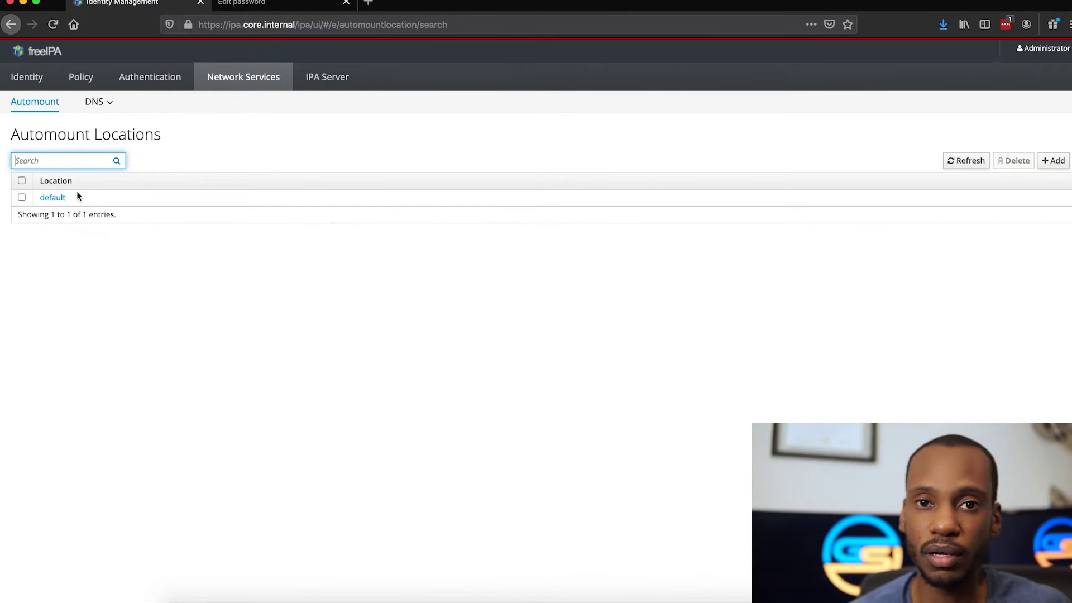
pyautogui.click(54, 198)
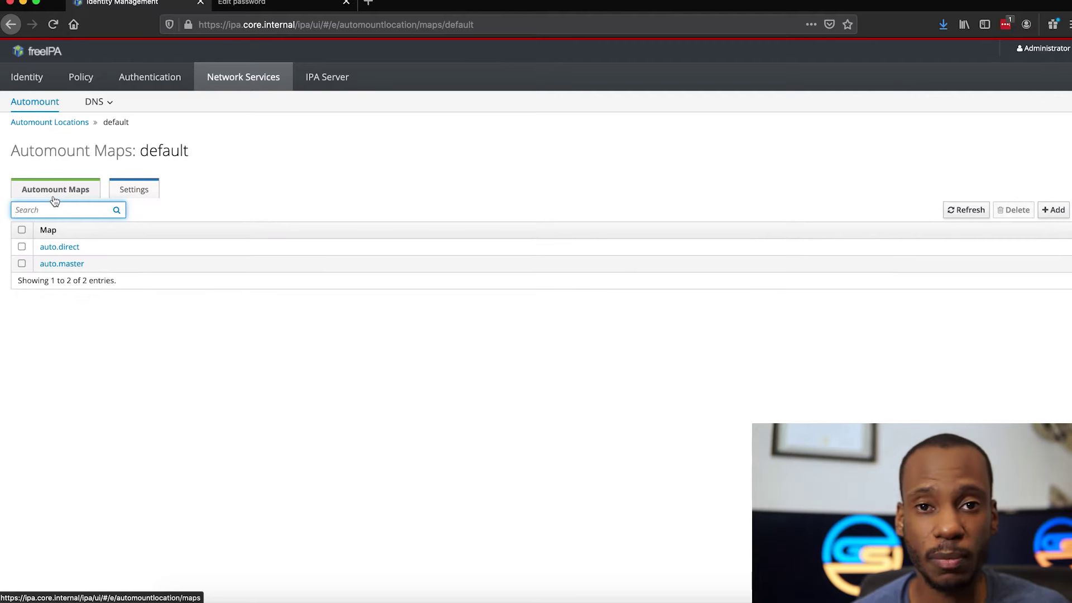
pyautogui.click(43, 104)
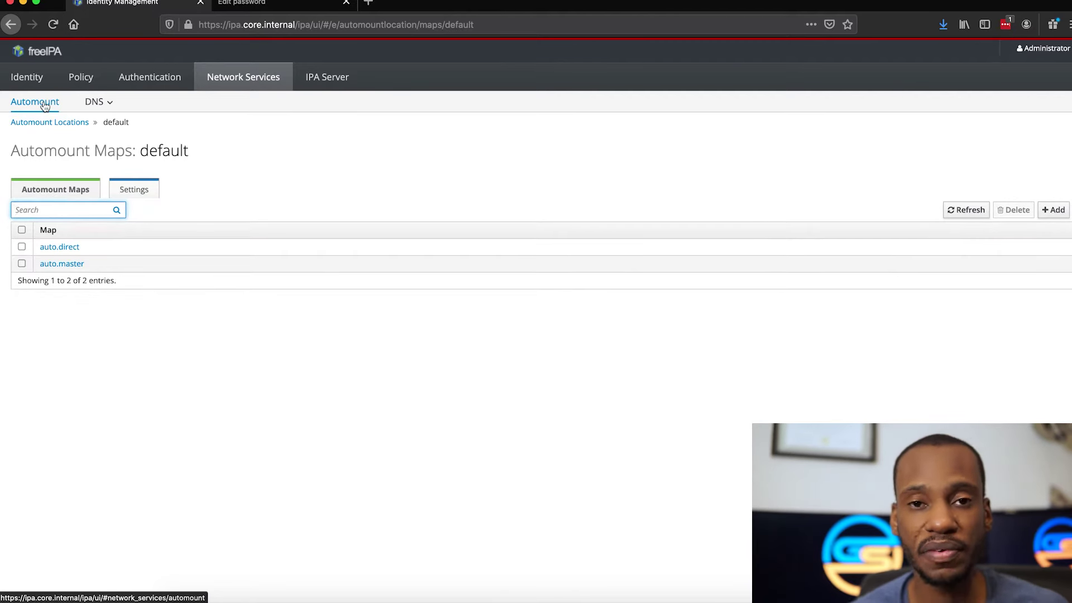
# Open the core.internal. DNS zone and examine its resource records from start to end
pyautogui.click(106, 106)
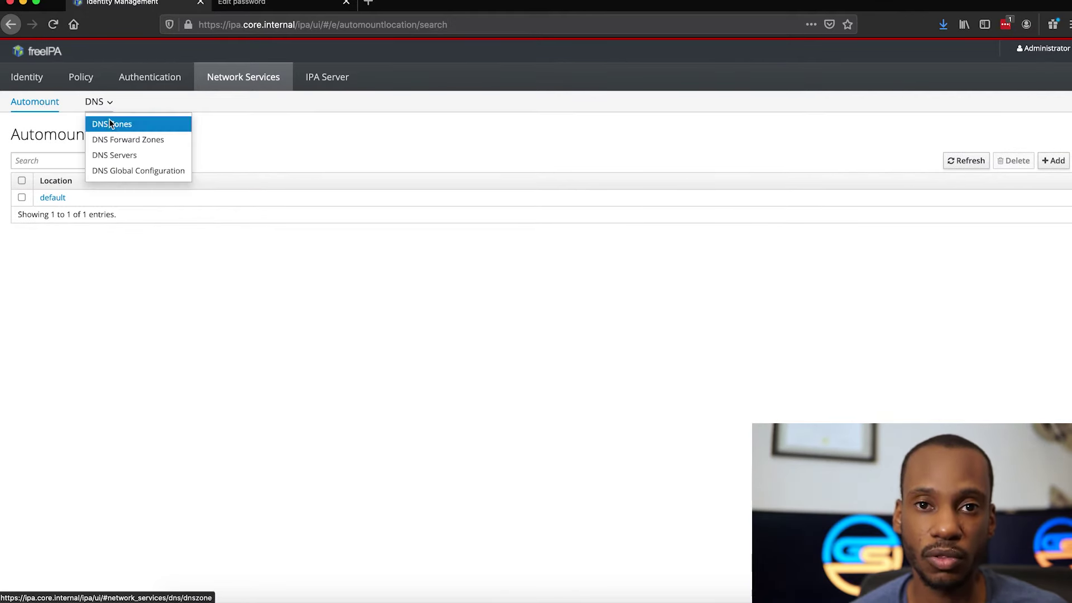
pyautogui.click(109, 124)
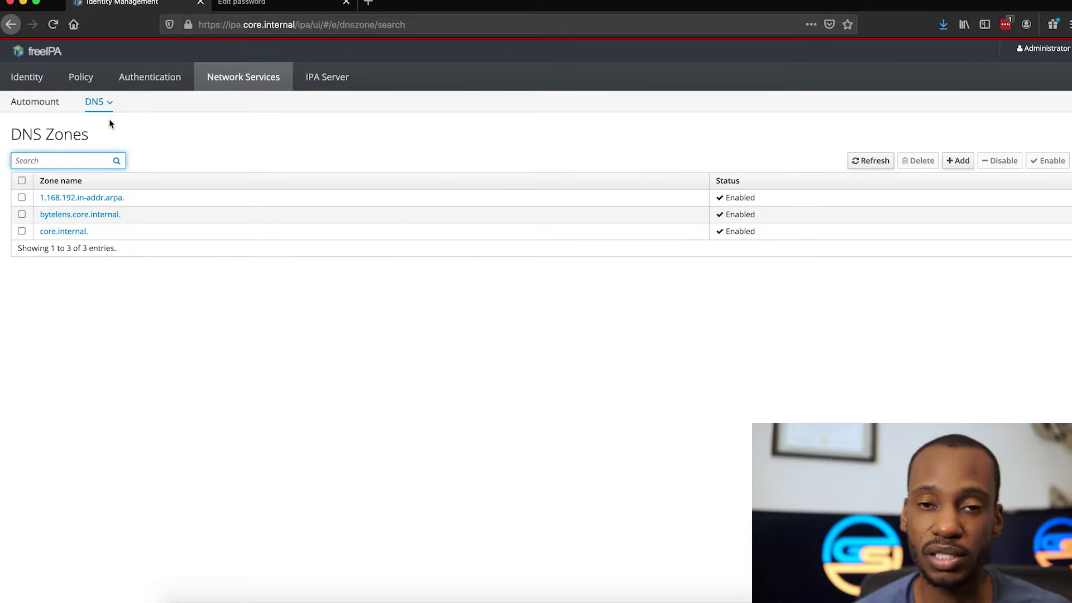
pyautogui.click(75, 232)
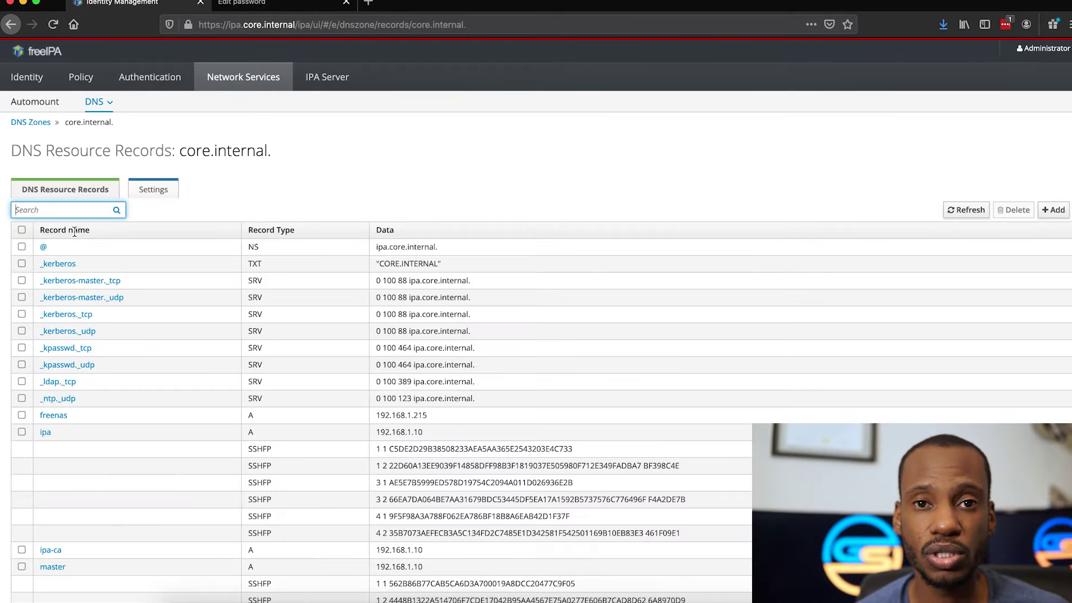
pyautogui.scroll(-5, 74, 232)
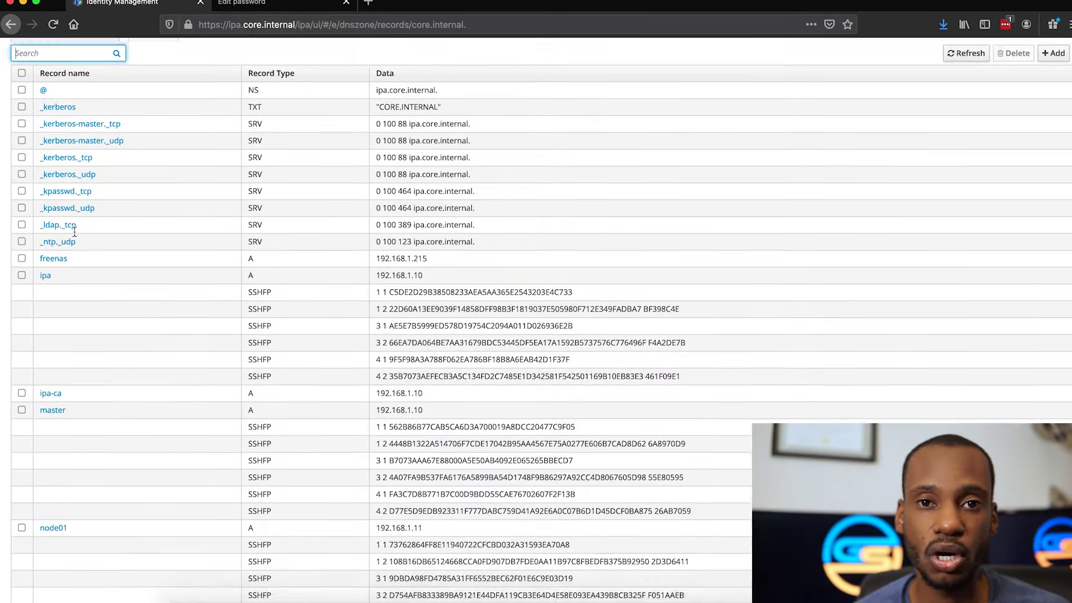
pyautogui.scroll(-4, 74, 233)
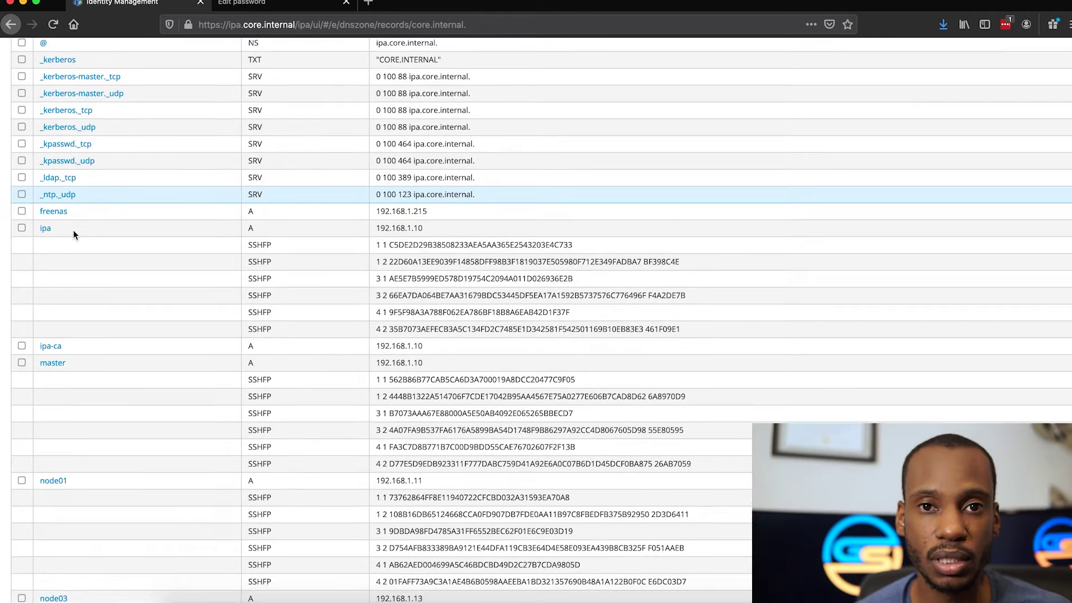
pyautogui.scroll(-1, 71, 227)
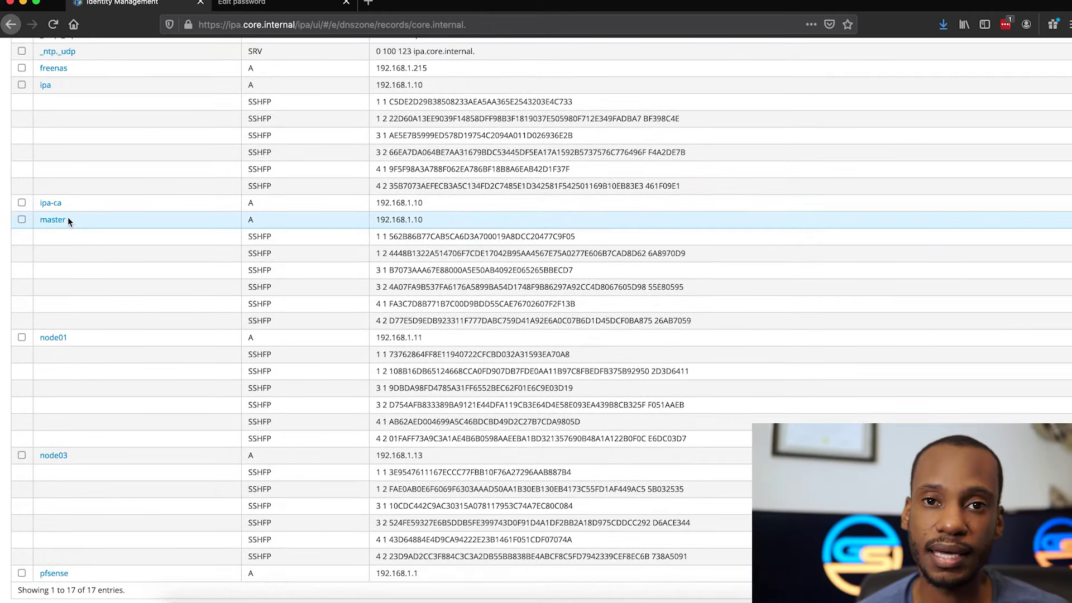
pyautogui.scroll(-1, 68, 221)
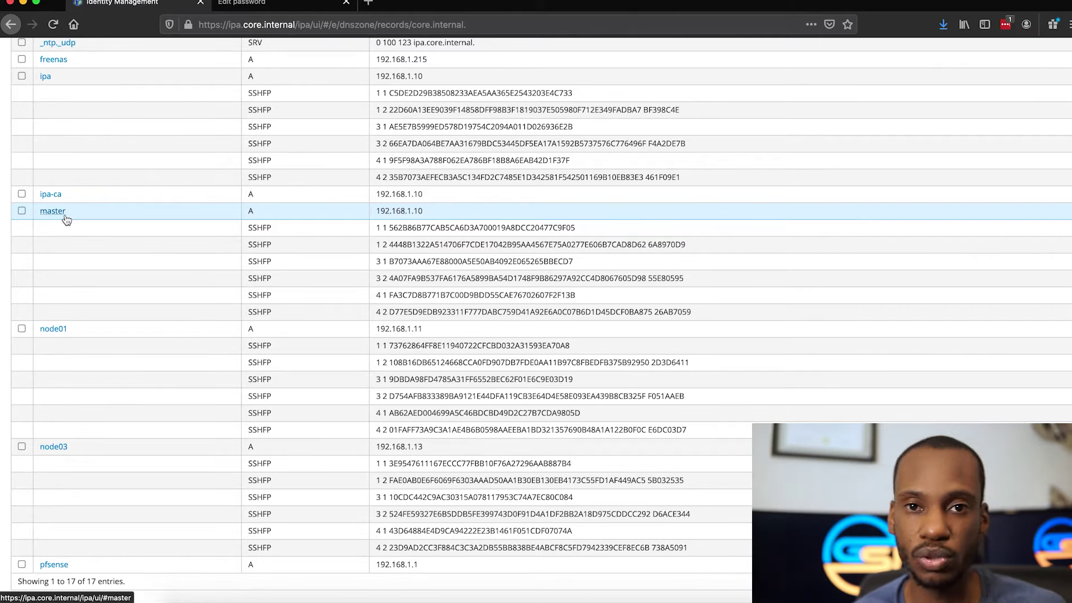
pyautogui.scroll(10, 66, 219)
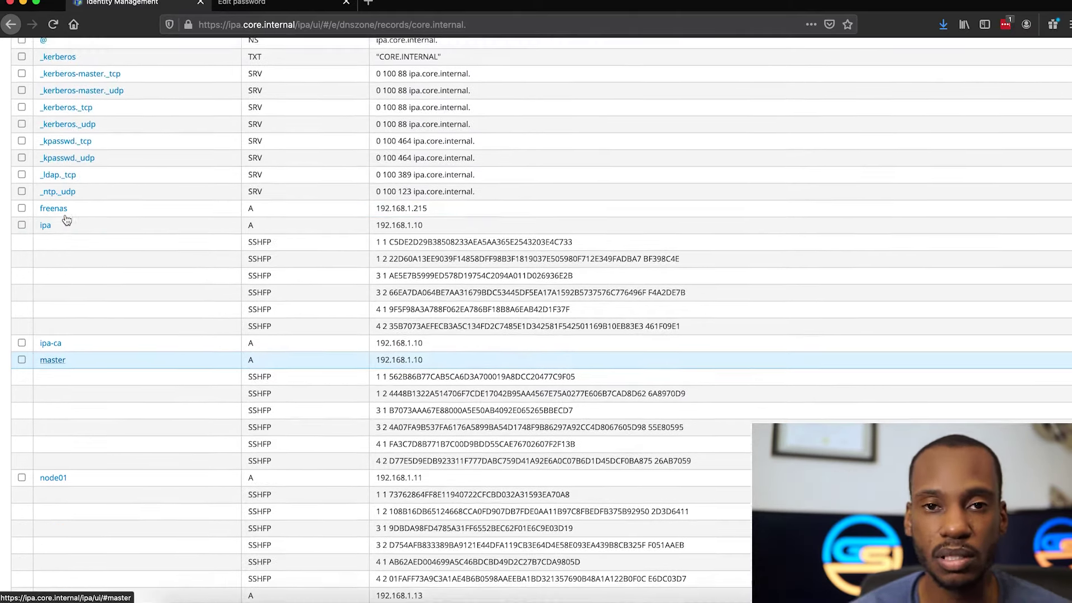
pyautogui.scroll(2, 65, 214)
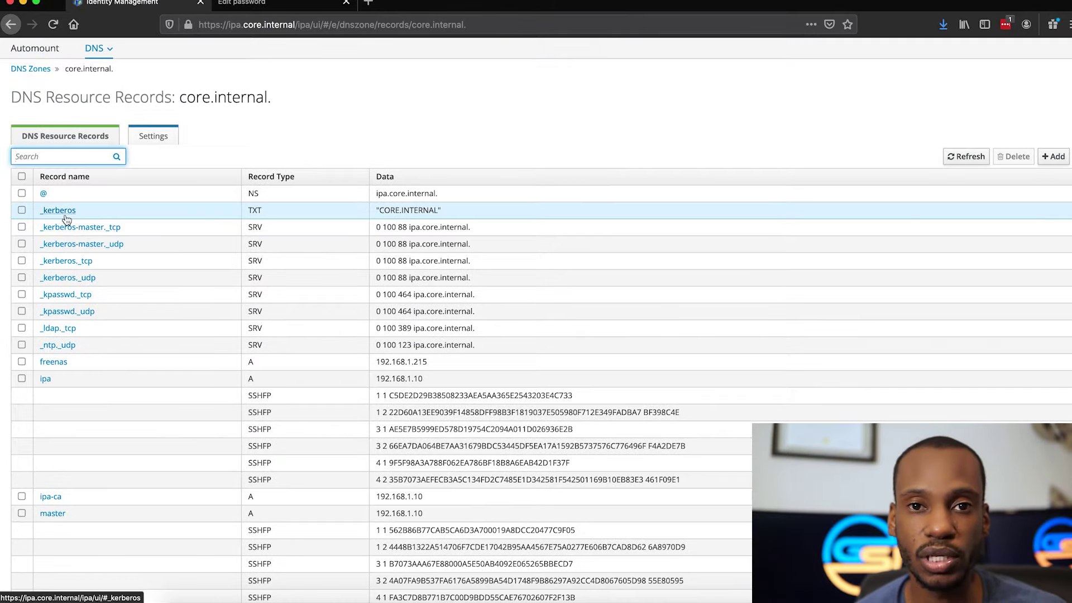
pyautogui.scroll(5, 64, 214)
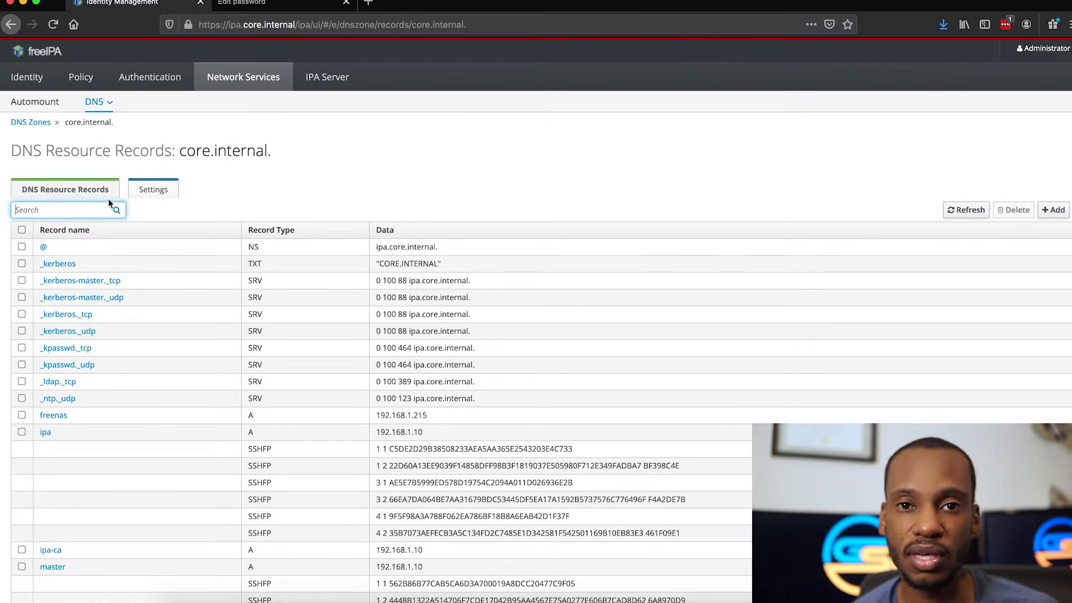
# Review the settings of the core.internal. DNS zone, including its SOA values, update policy and forwarding options
pyautogui.click(150, 191)
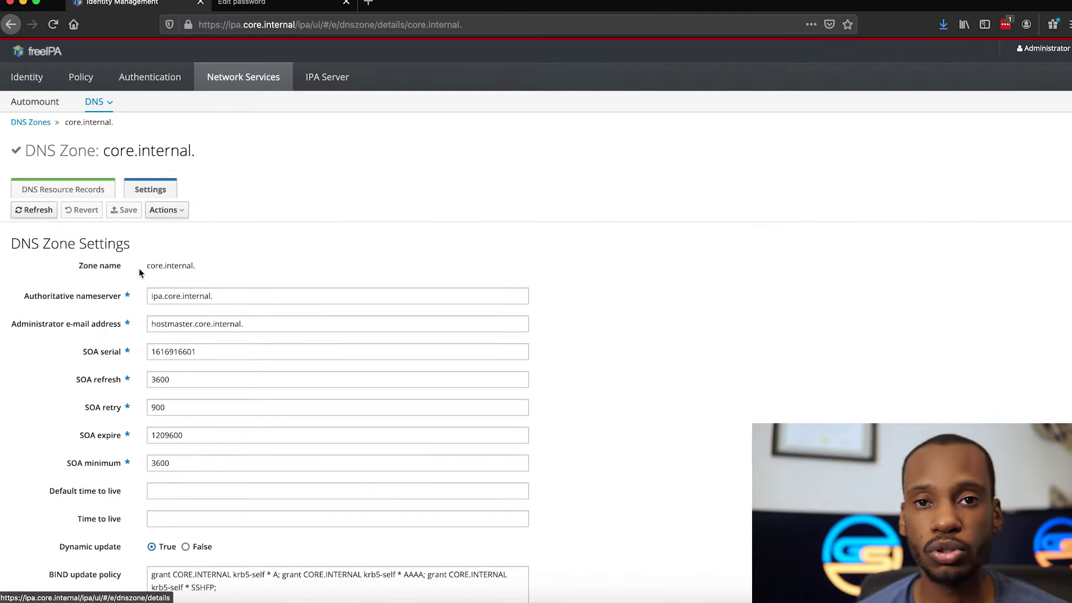
pyautogui.scroll(-3, 143, 266)
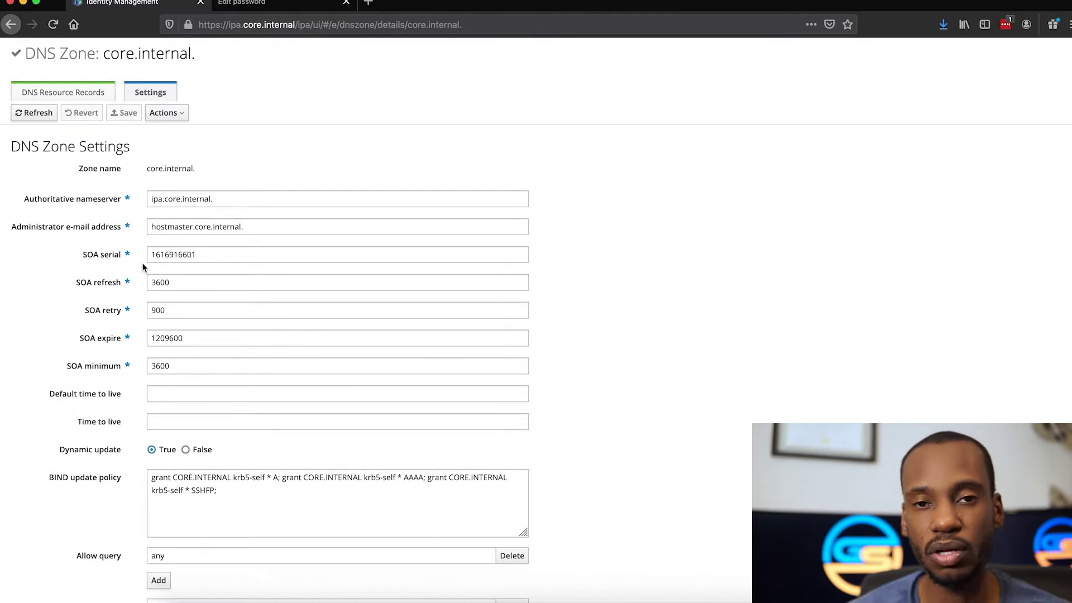
pyautogui.scroll(-5, 142, 262)
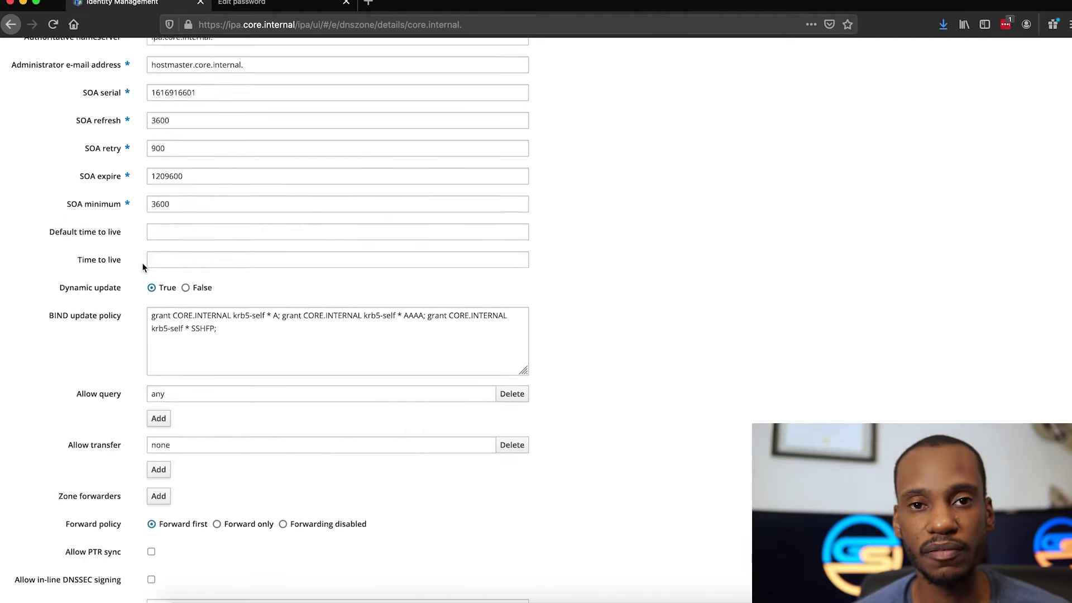
pyautogui.scroll(8, 142, 262)
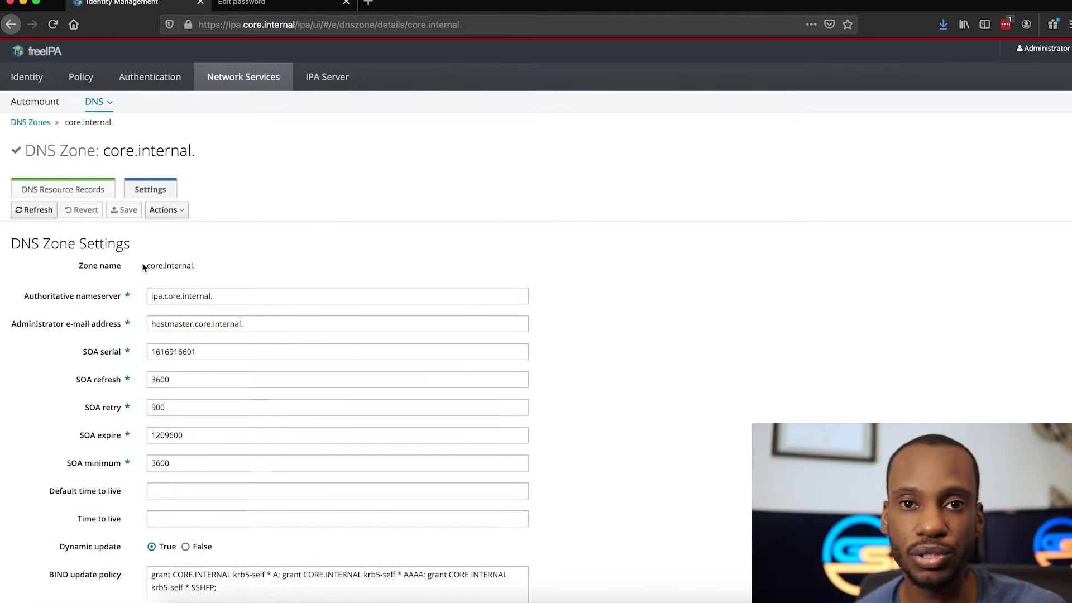
# View the DNS forward zones, the DNS servers and the DNS global configuration
pyautogui.click(114, 106)
pyautogui.click(115, 139)
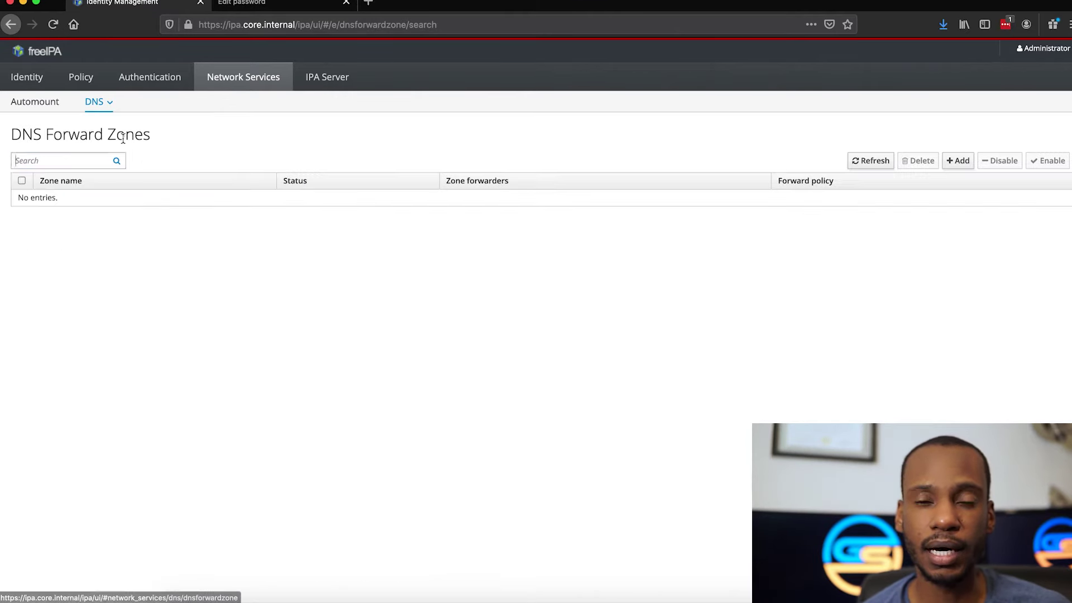
pyautogui.click(103, 102)
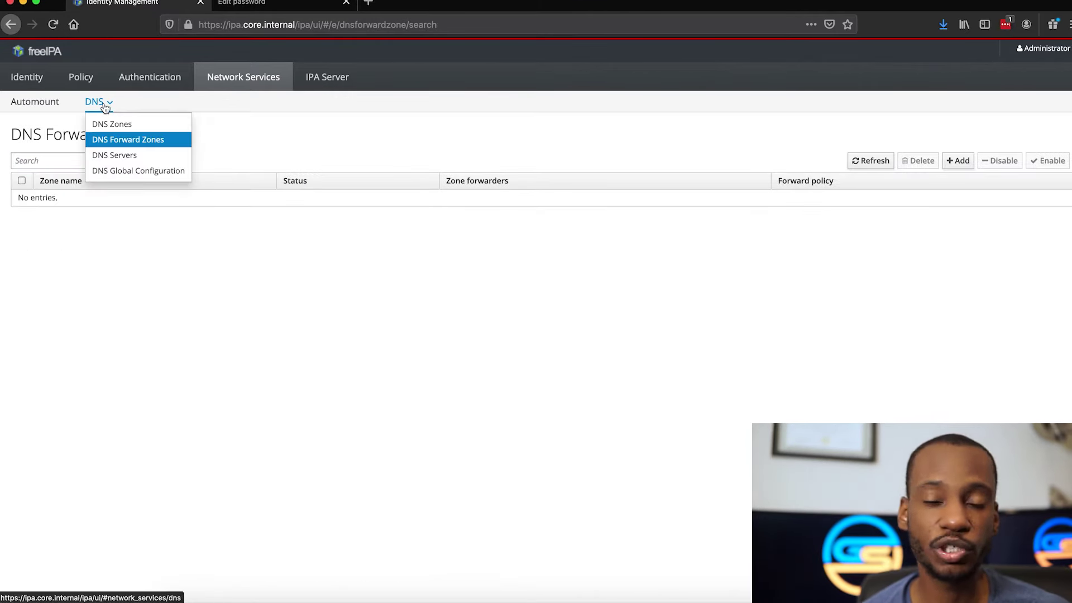
pyautogui.click(110, 156)
pyautogui.click(104, 106)
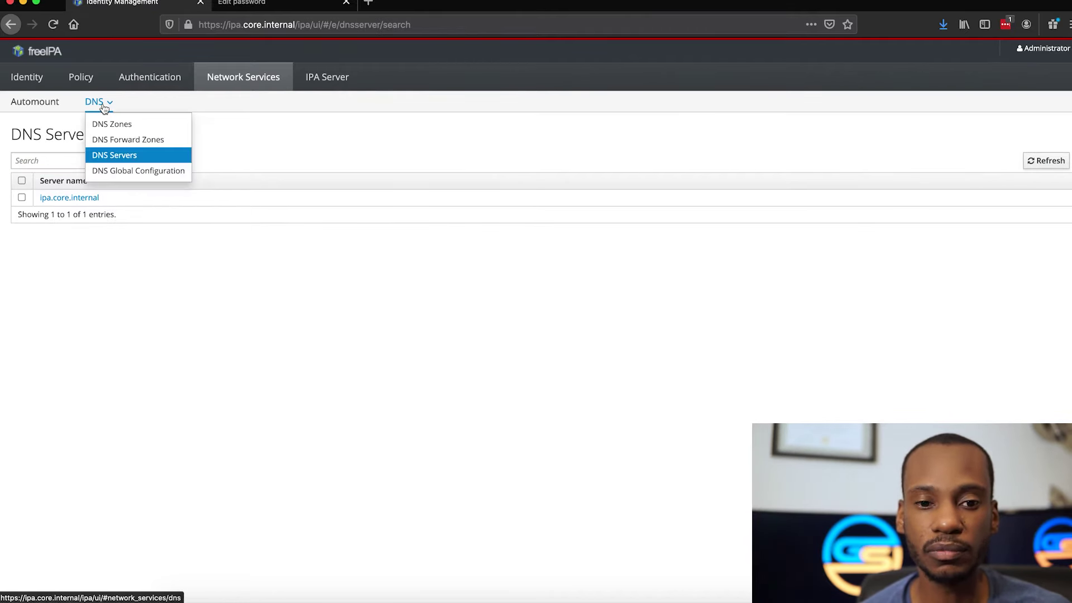
pyautogui.click(113, 170)
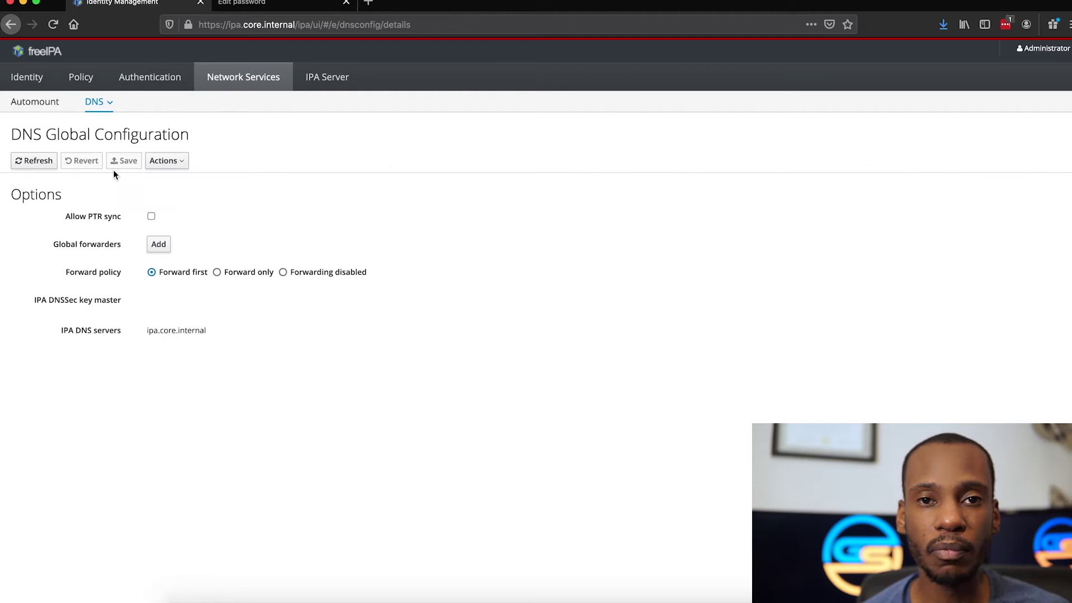
# View the roles, ID ranges and realm domains in FreeIPA's IPA Server section
pyautogui.click(310, 85)
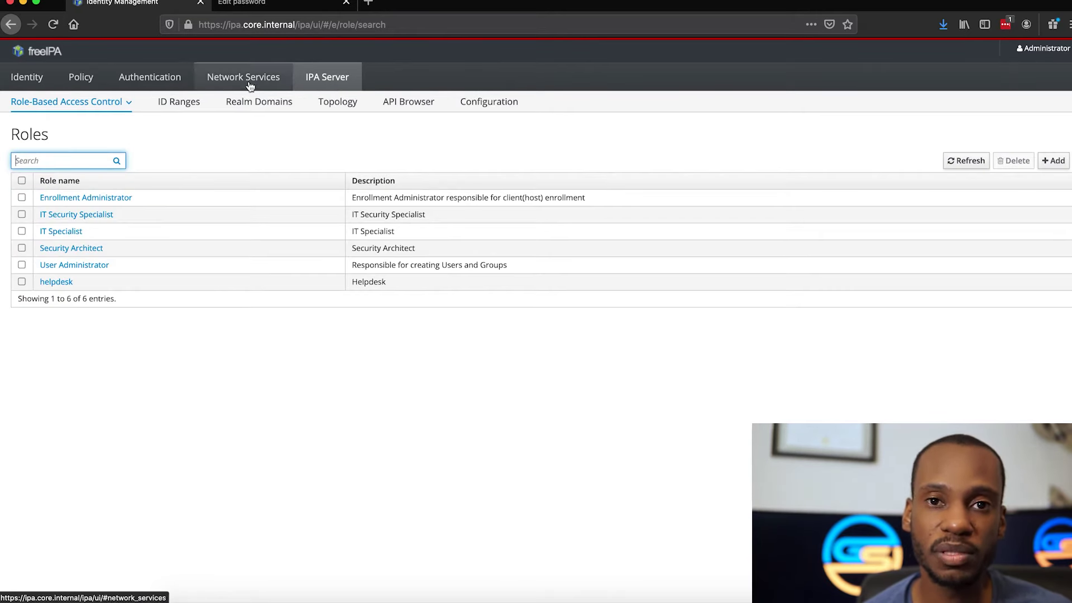
pyautogui.click(184, 105)
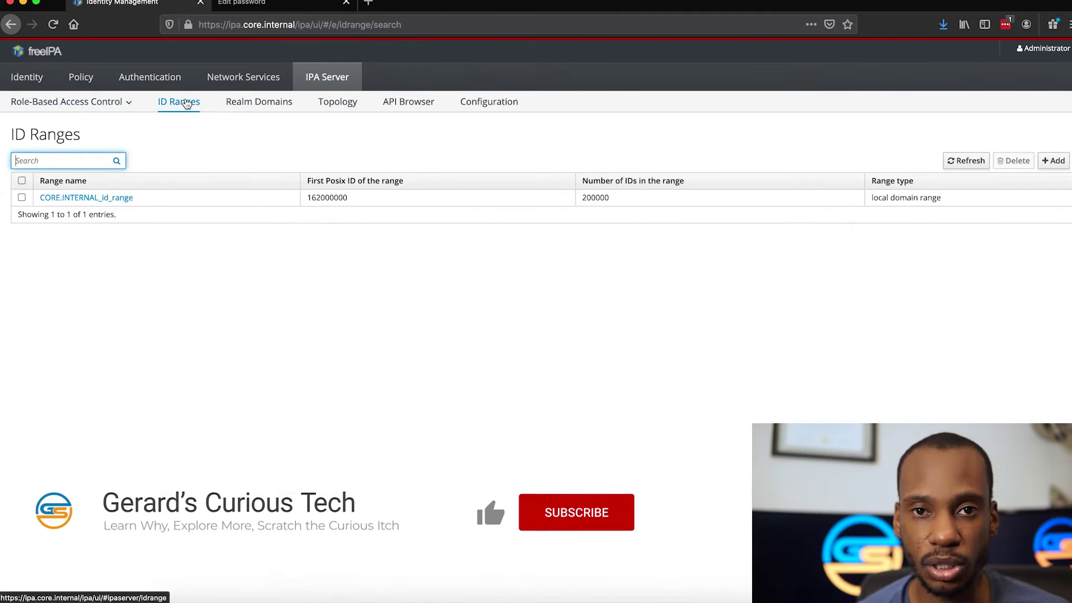
pyautogui.click(250, 102)
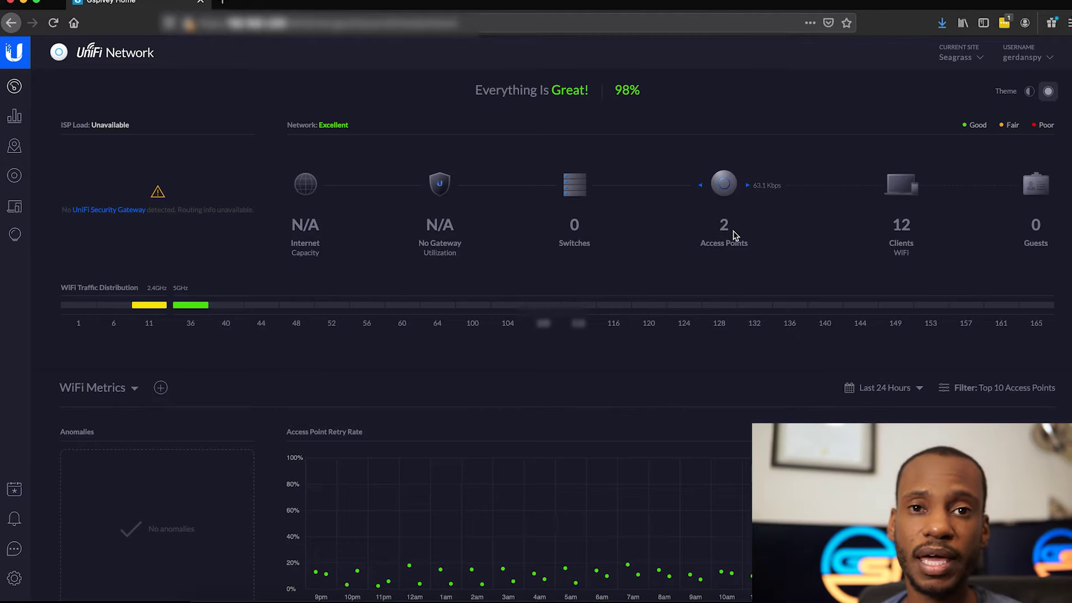
# Examine the UniFi Network dashboard, including the device overview, WiFi traffic distribution, access point retry rate, association failures and WiFi clients
pyautogui.scroll(-3, 635, 379)
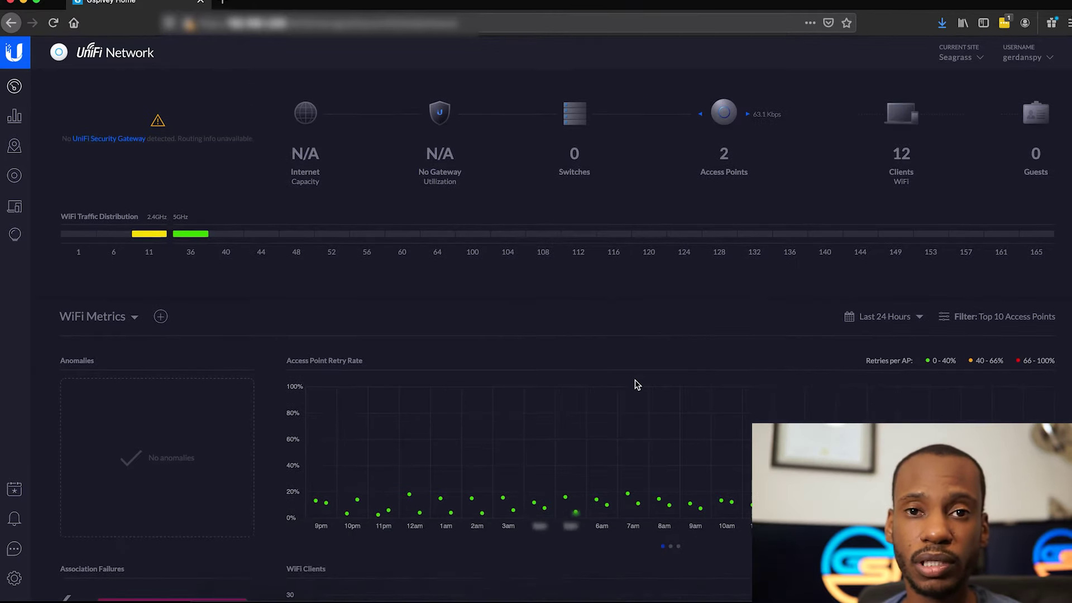
pyautogui.scroll(-3, 635, 380)
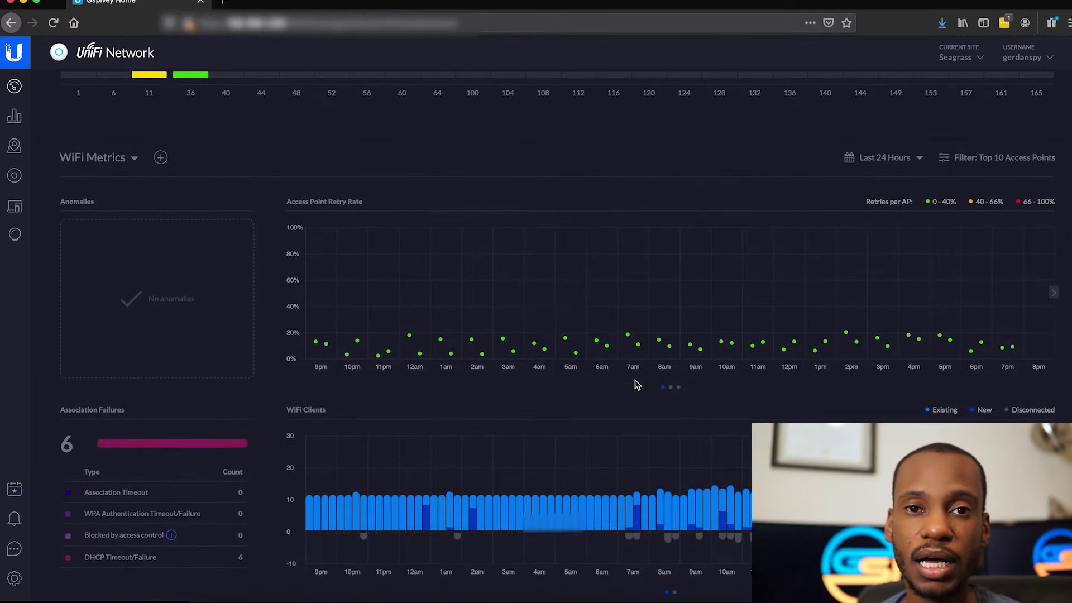
pyautogui.scroll(-1, 634, 380)
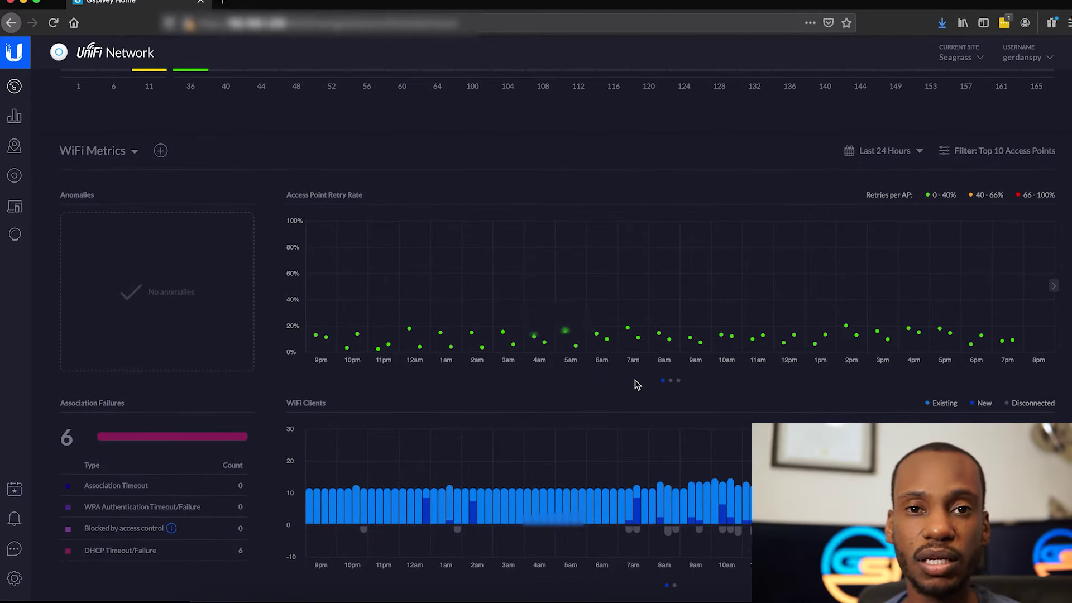
pyautogui.scroll(3, 635, 382)
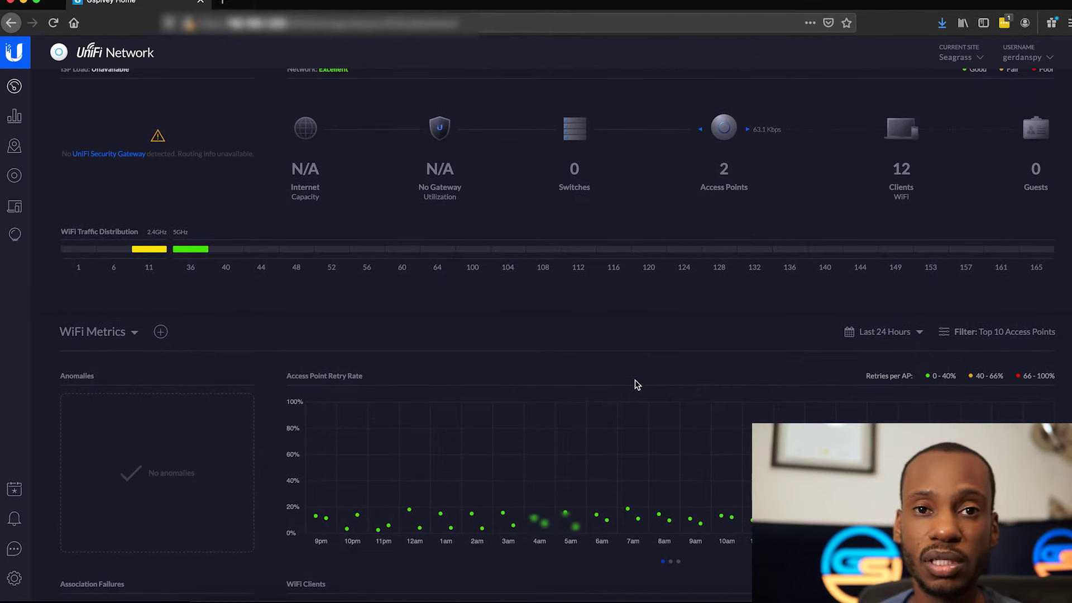
pyautogui.scroll(1, 635, 380)
pyautogui.moveTo(335, 266)
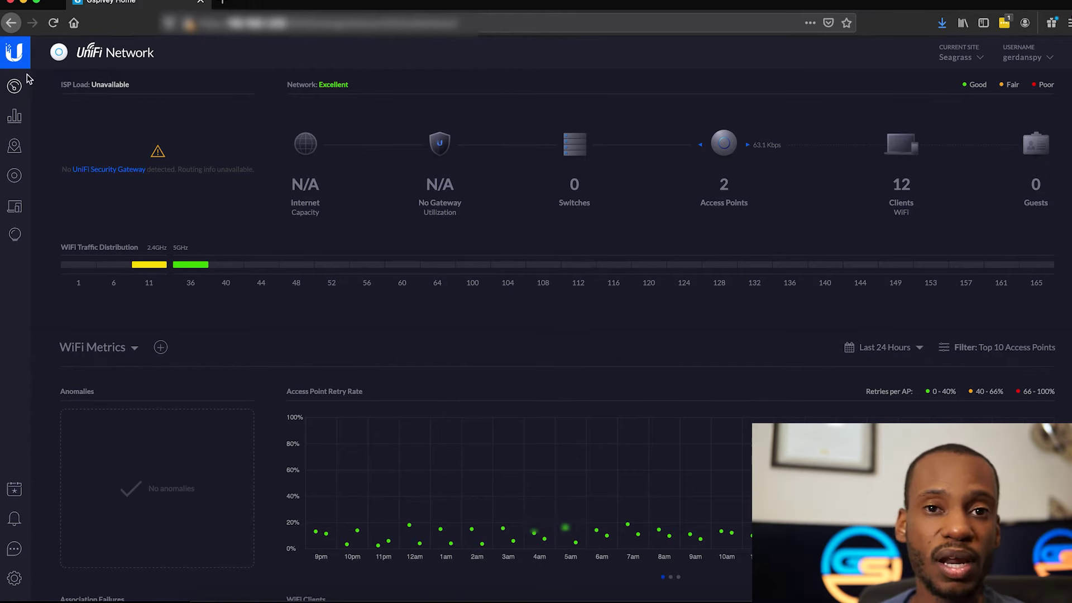
# View UniFi's traffic statistics, topology map, wireless devices and wireless client list
pyautogui.click(15, 119)
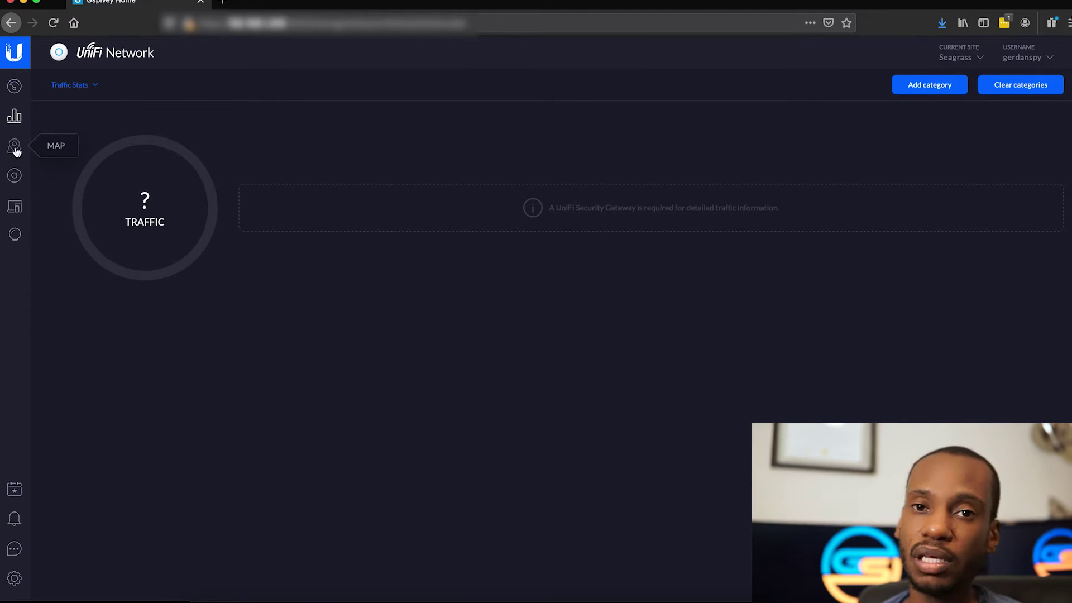
pyautogui.click(16, 148)
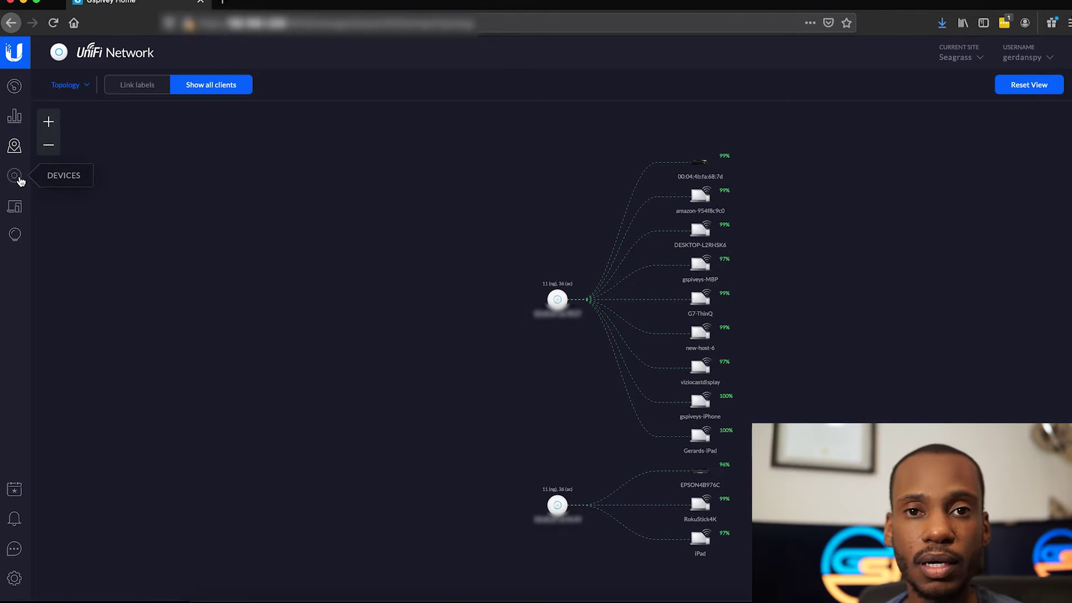
pyautogui.click(17, 176)
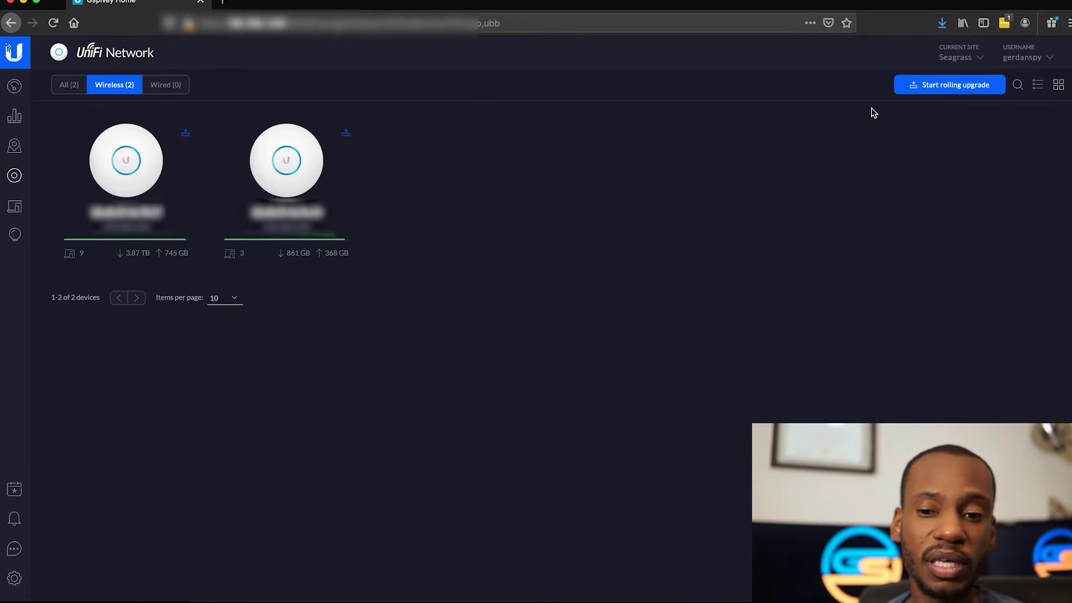
pyautogui.click(11, 209)
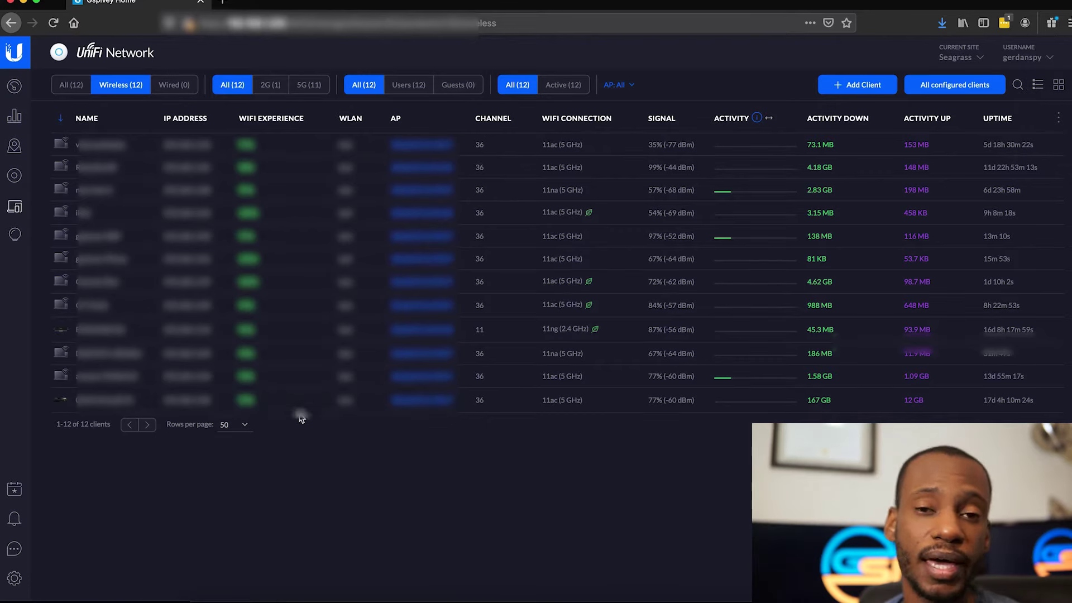
pyautogui.click(190, 399)
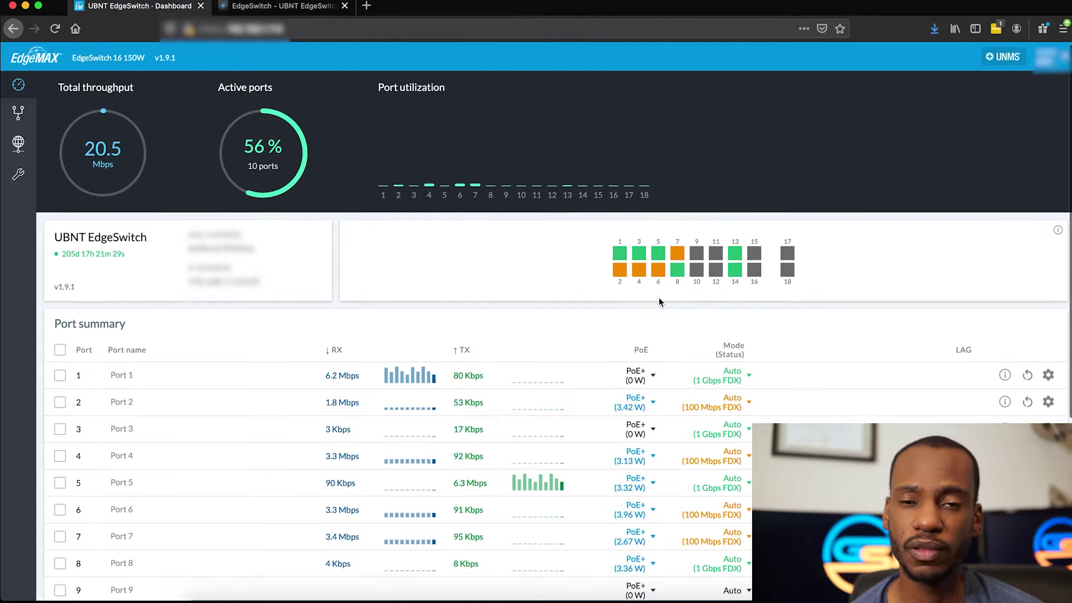
# Examine the EdgeSwitch dashboard and its port summary through port 18, including throughput, PoE and link mode
pyautogui.scroll(-2, 659, 311)
pyautogui.scroll(-2, 659, 302)
pyautogui.scroll(2, 659, 301)
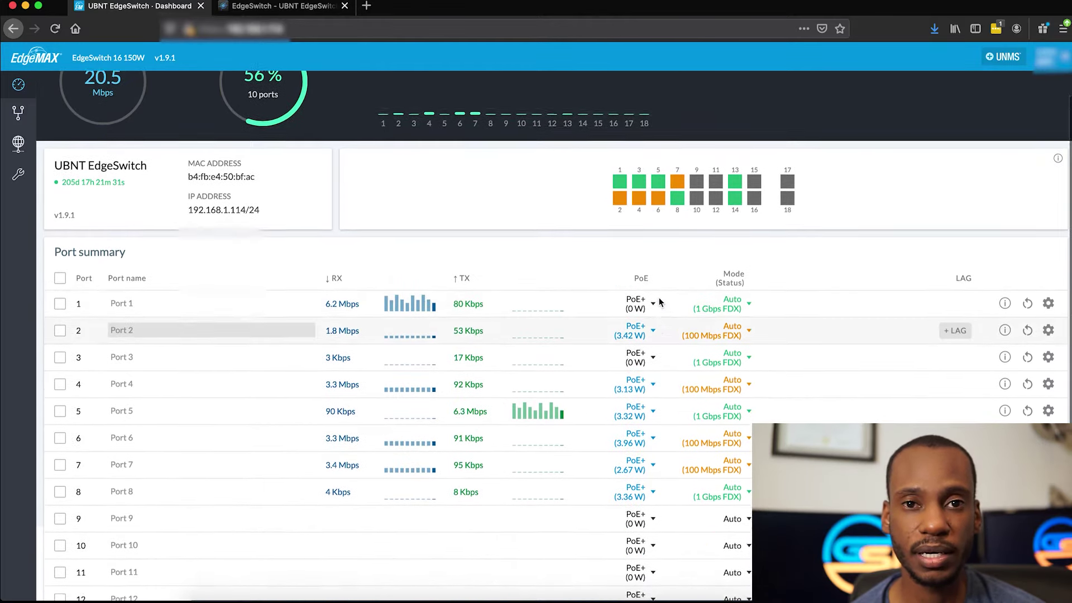
pyautogui.scroll(2, 659, 302)
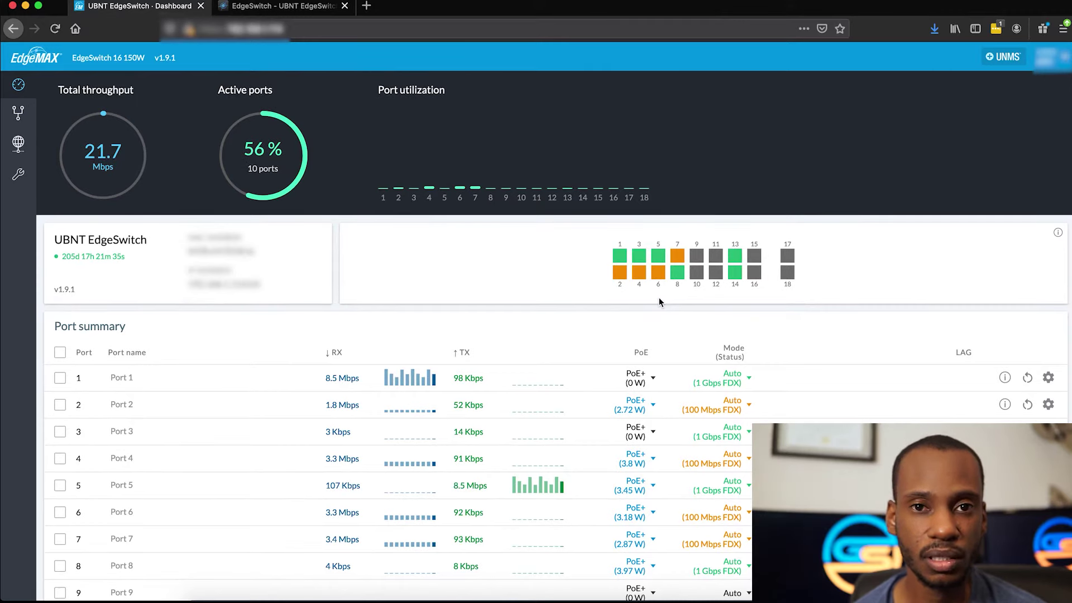
pyautogui.scroll(-2, 659, 302)
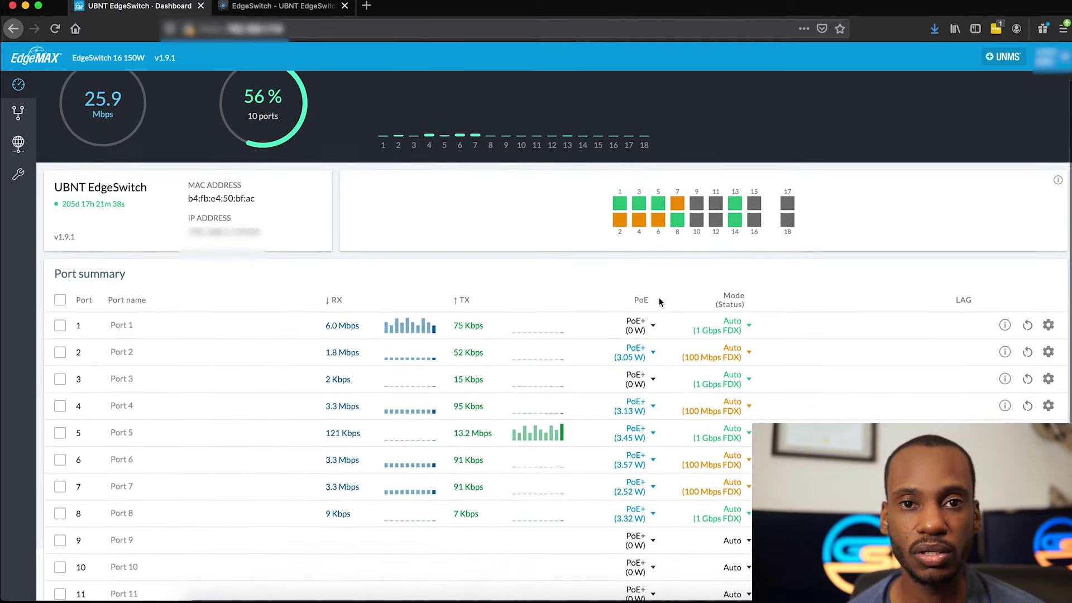
pyautogui.scroll(-3, 659, 302)
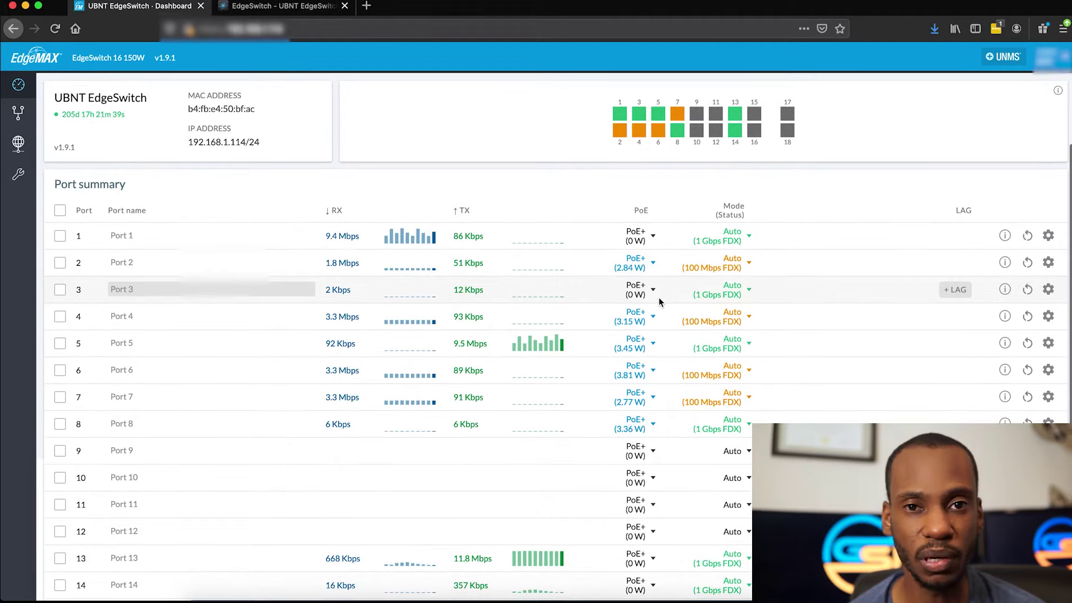
pyautogui.scroll(-3, 659, 302)
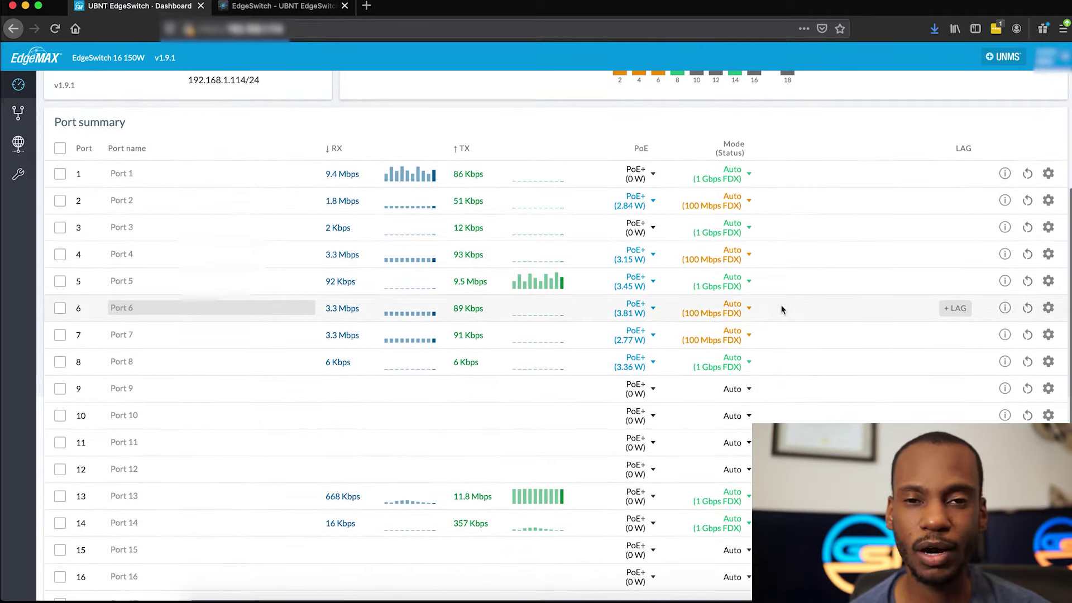
pyautogui.scroll(-1, 780, 310)
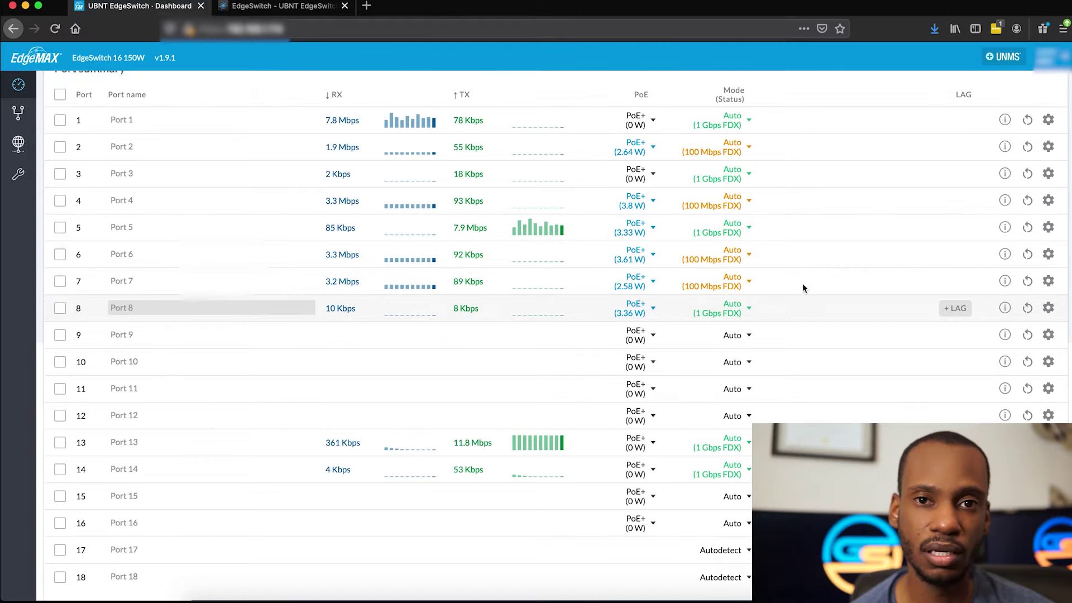
# View the traffic details of port 1 and open the account options offering the legacy interface
pyautogui.click(1003, 121)
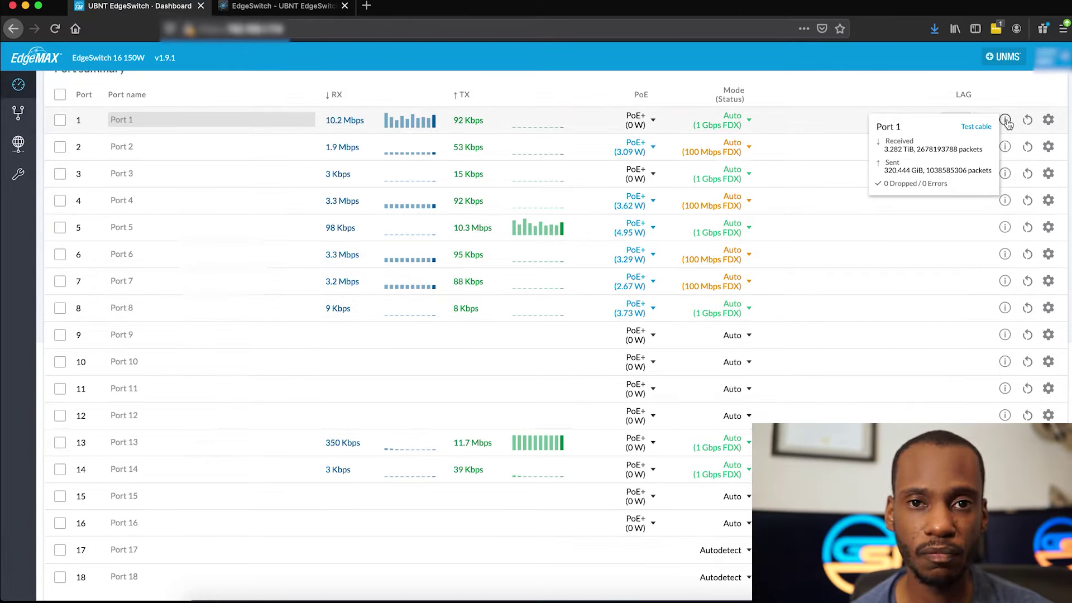
pyautogui.scroll(5, 965, 210)
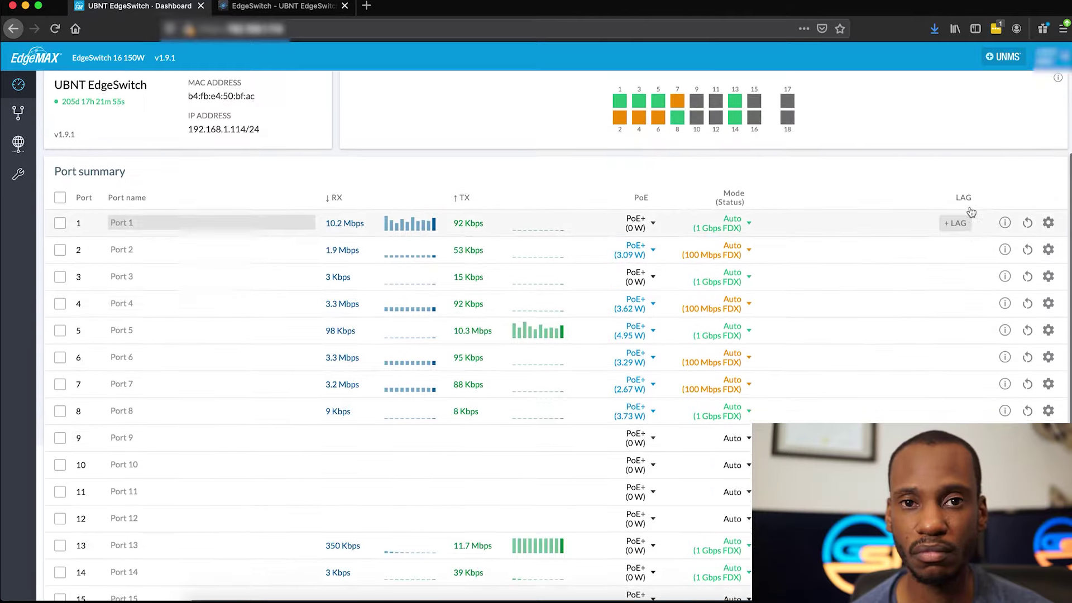
pyautogui.scroll(2, 1049, 89)
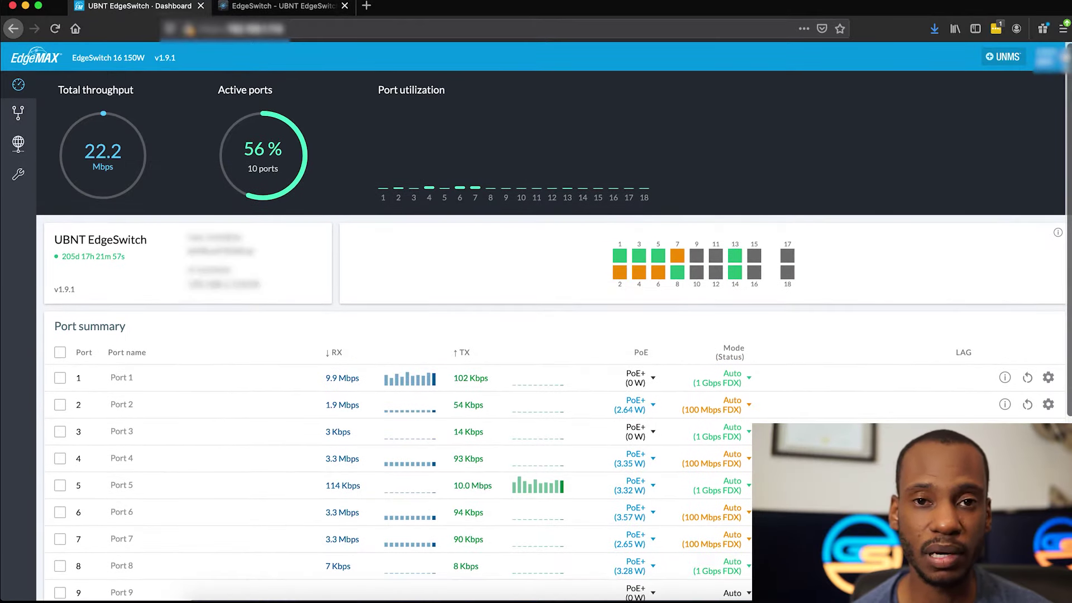
pyautogui.click(1049, 57)
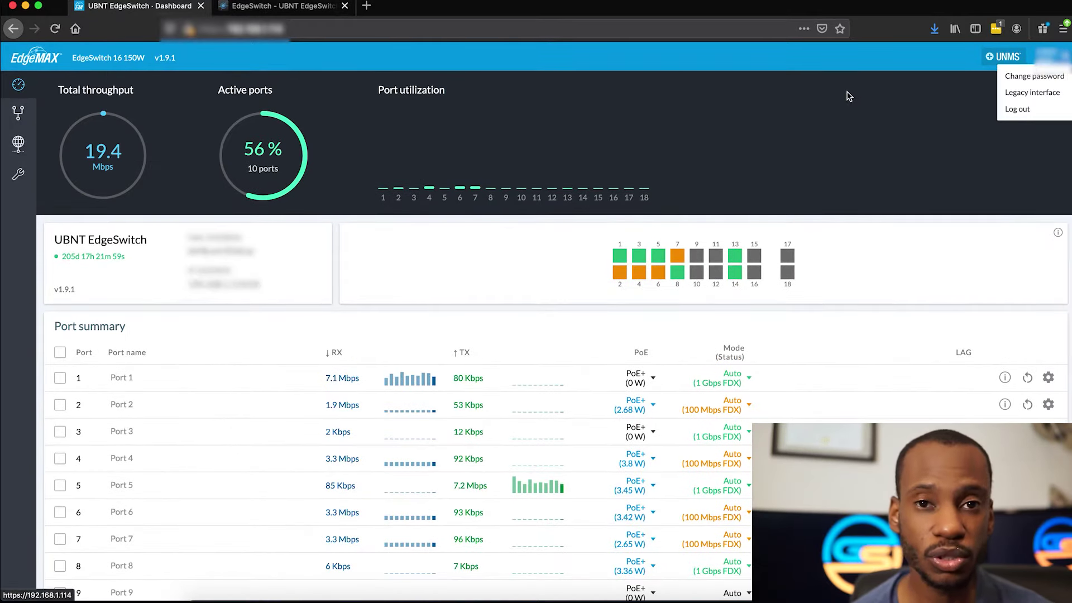
# Review the EdgeSwitch system settings, including management IP, Spanning Tree Protocol, services and device discovery
pyautogui.click(18, 142)
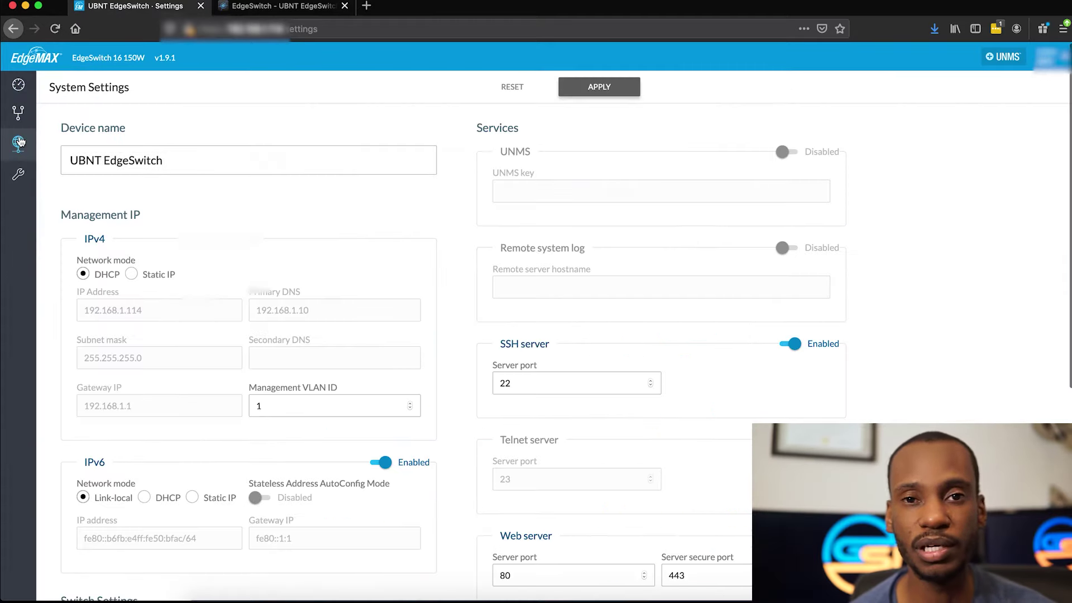
pyautogui.scroll(-6, 105, 232)
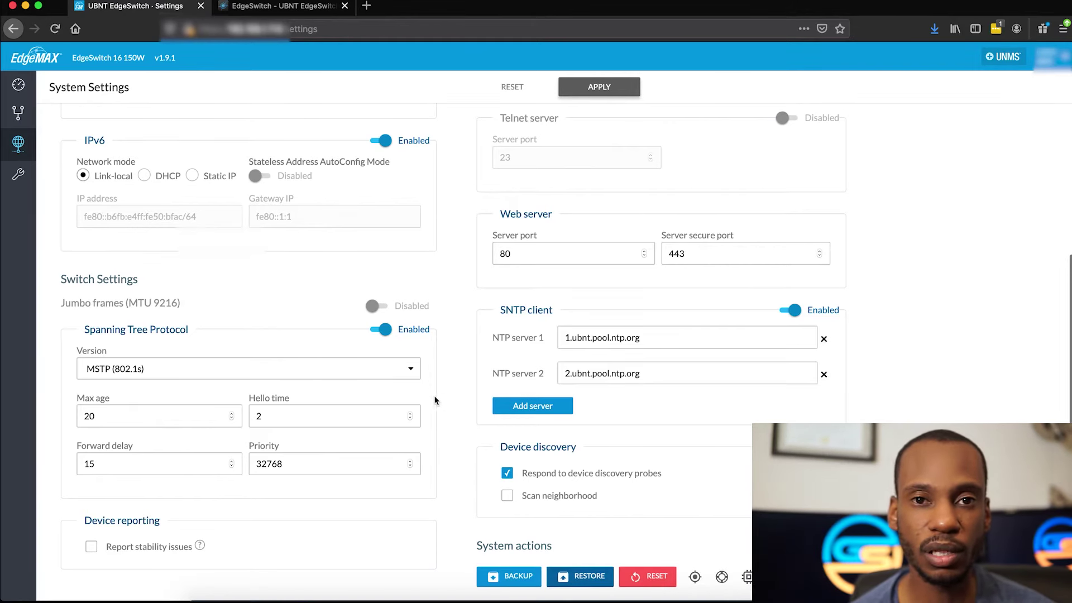
pyautogui.click(18, 116)
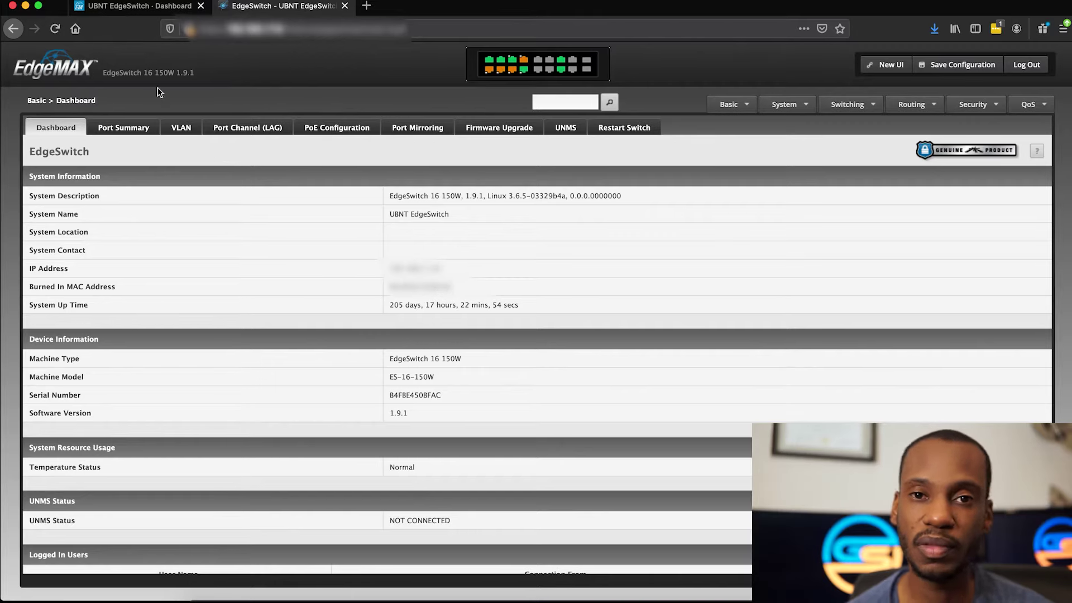
# View the port summary, VLAN wizard, port channel summary and PoE configuration in the legacy EdgeSwitch interface
pyautogui.click(120, 127)
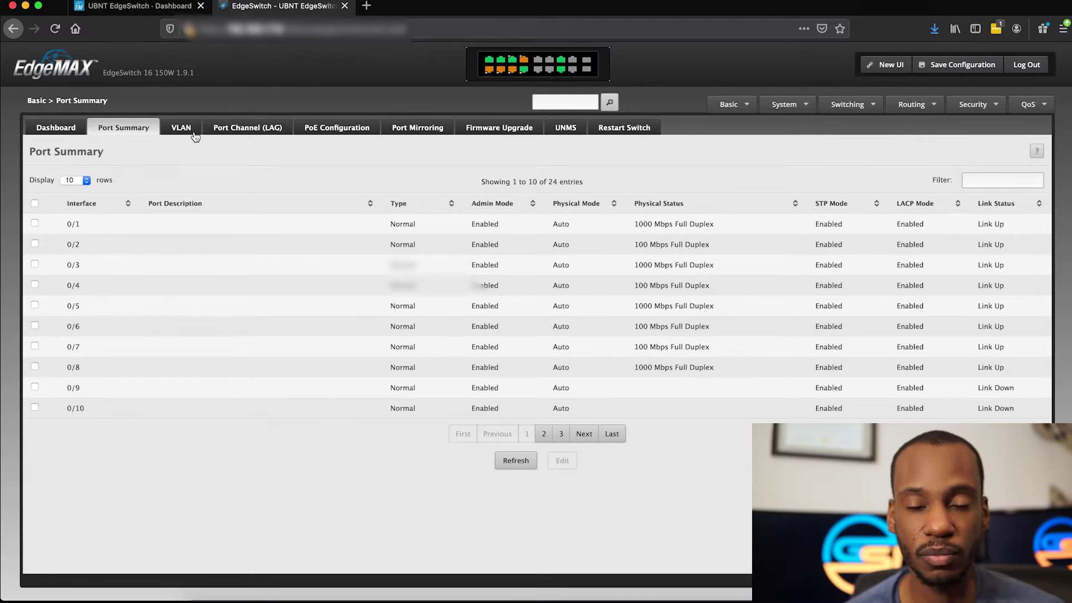
pyautogui.click(194, 134)
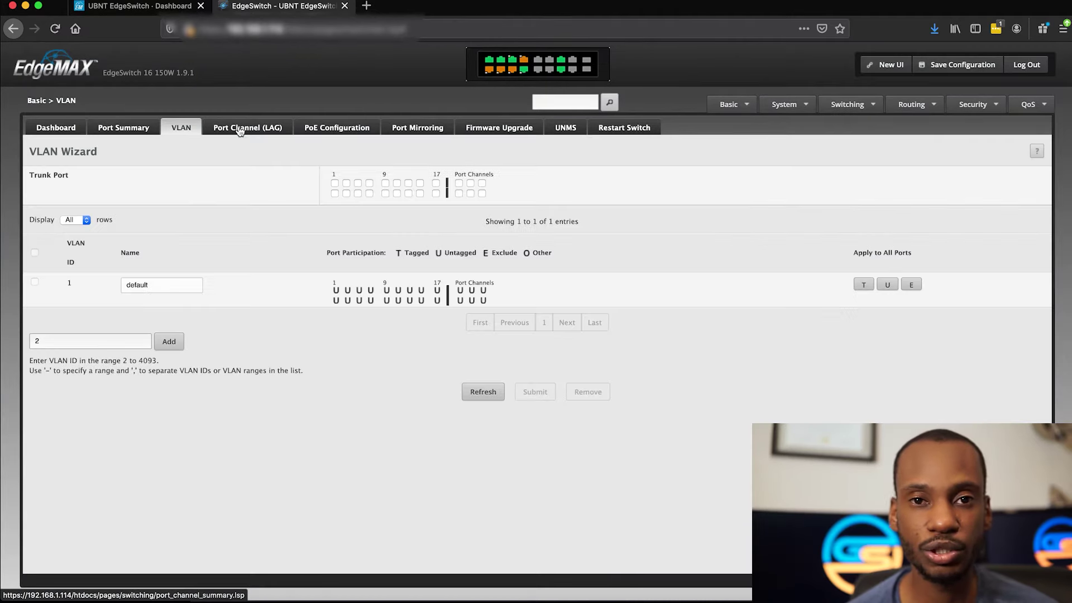
pyautogui.click(239, 129)
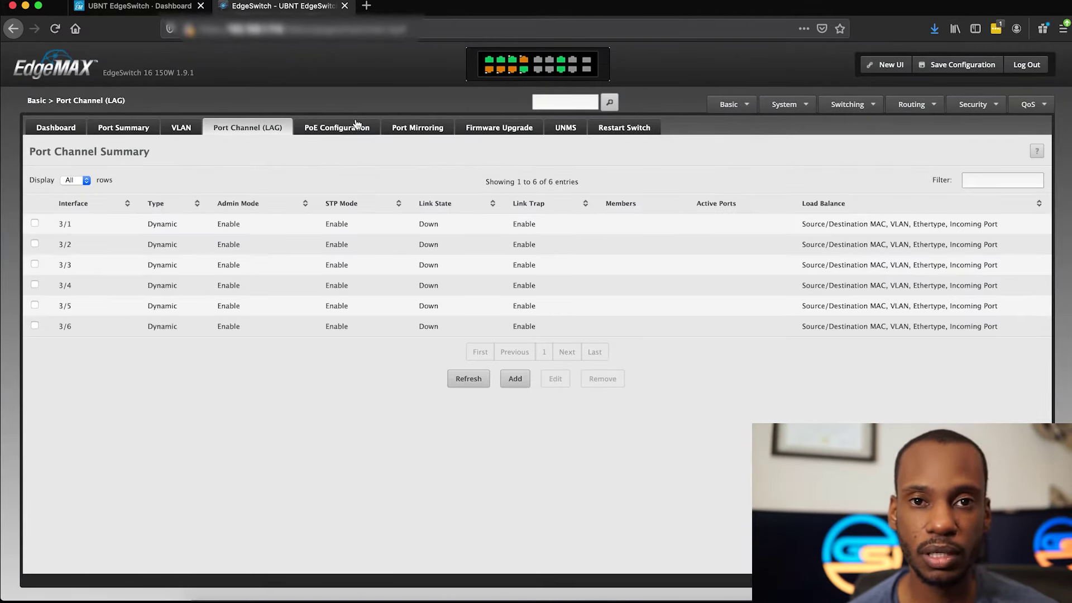
pyautogui.click(313, 127)
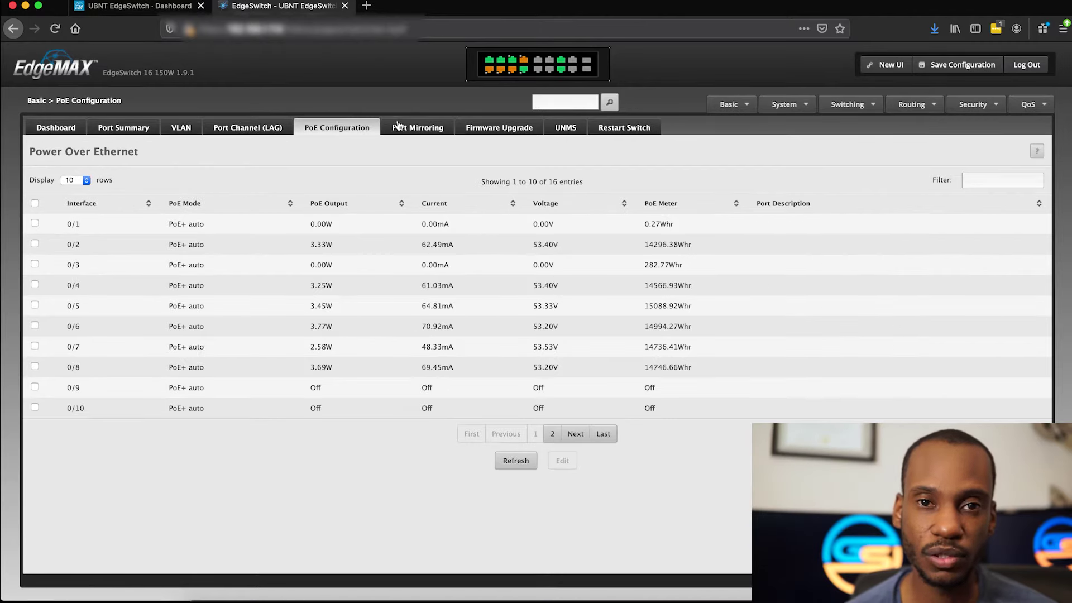
# View the legacy interface's port mirroring, firmware upgrade and UNMS pages
pyautogui.click(433, 127)
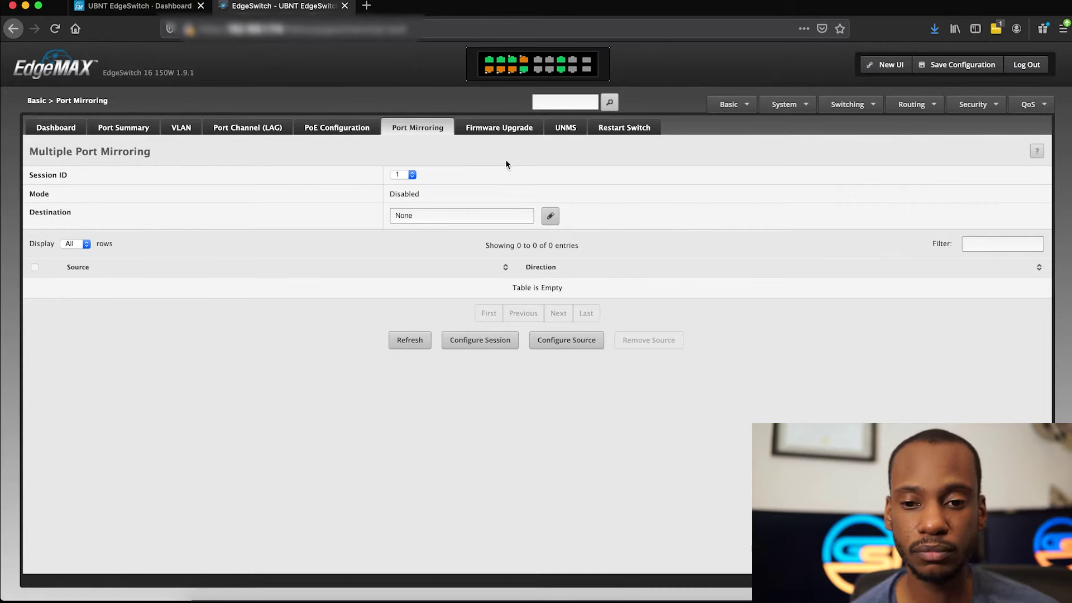
pyautogui.click(492, 129)
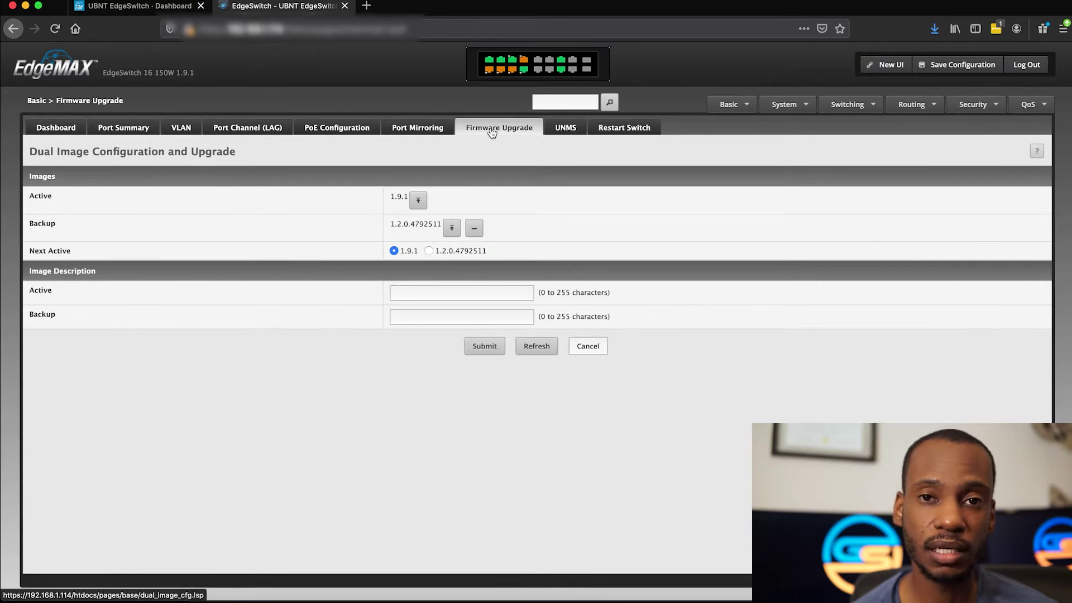
pyautogui.click(557, 130)
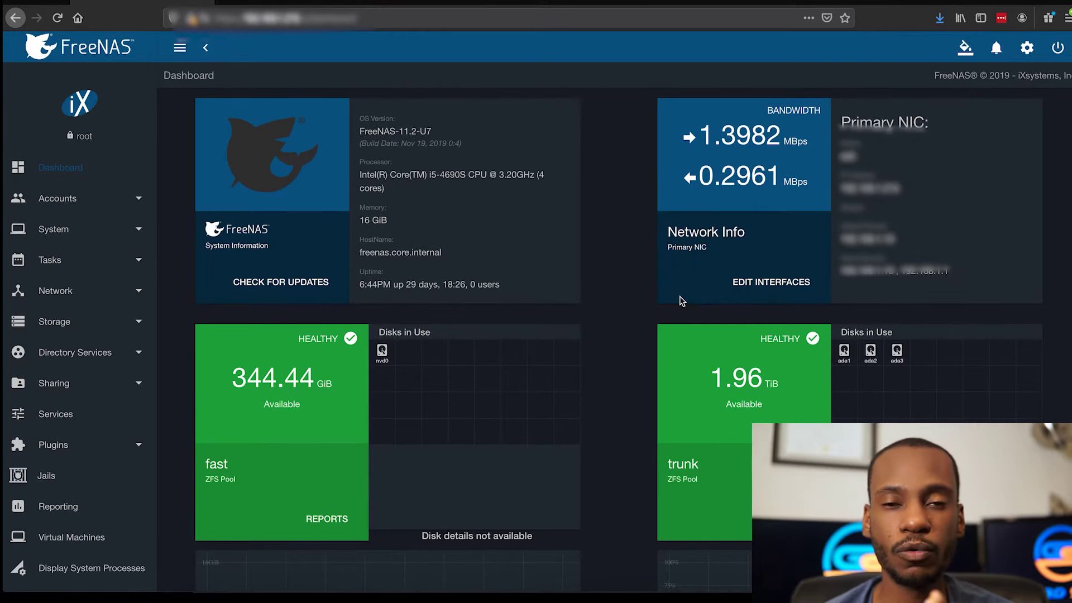
# Examine the FreeNAS dashboard, including the ZFS pools, memory usage, CPU usage, CPU temperatures and load average
pyautogui.scroll(-3, 681, 300)
pyautogui.scroll(-3, 680, 297)
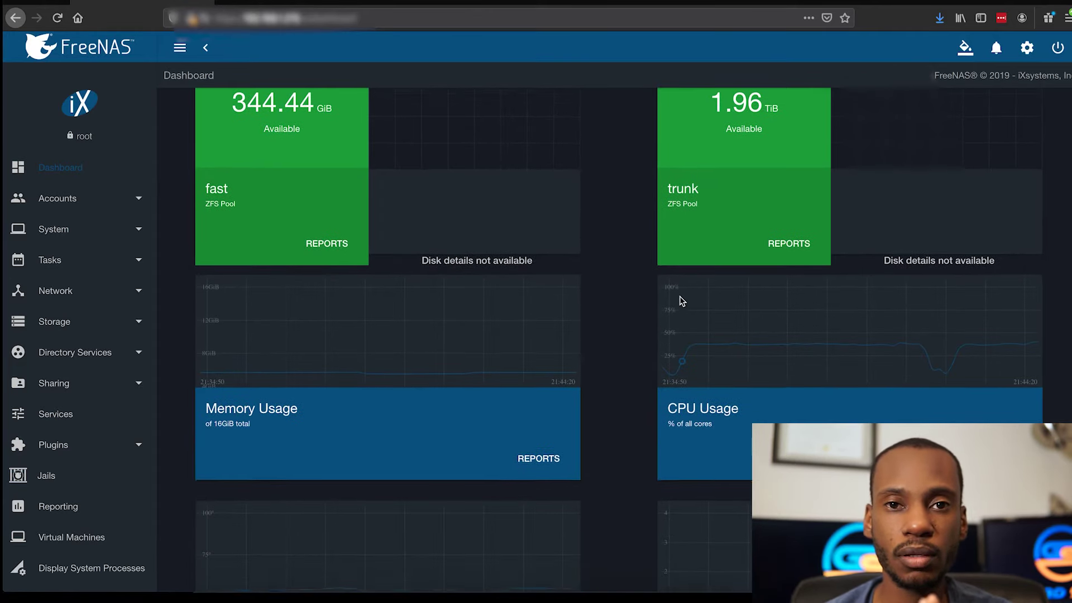
pyautogui.scroll(-3, 681, 300)
pyautogui.scroll(-1, 679, 296)
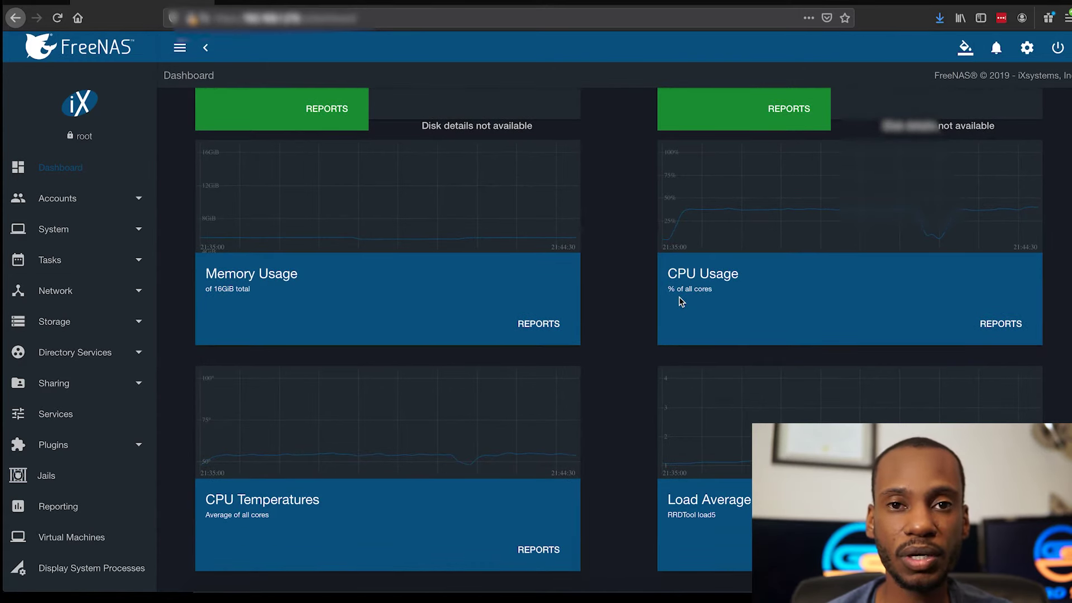
# Review the system information, primary NIC details and the fast and trunk ZFS pool cards on the dashboard
pyautogui.scroll(9, 680, 301)
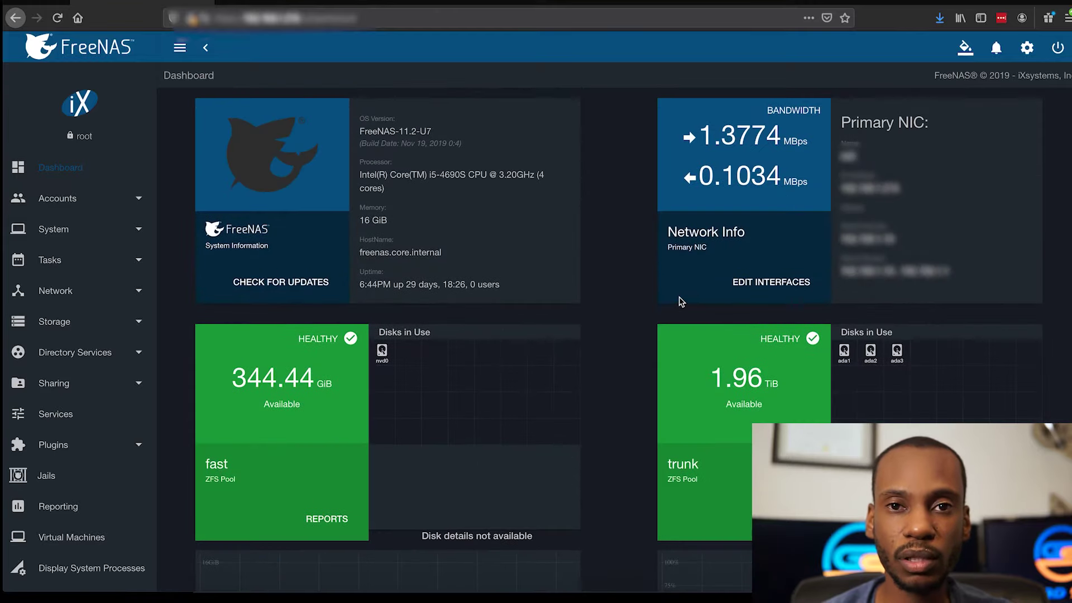
pyautogui.scroll(-3, 680, 302)
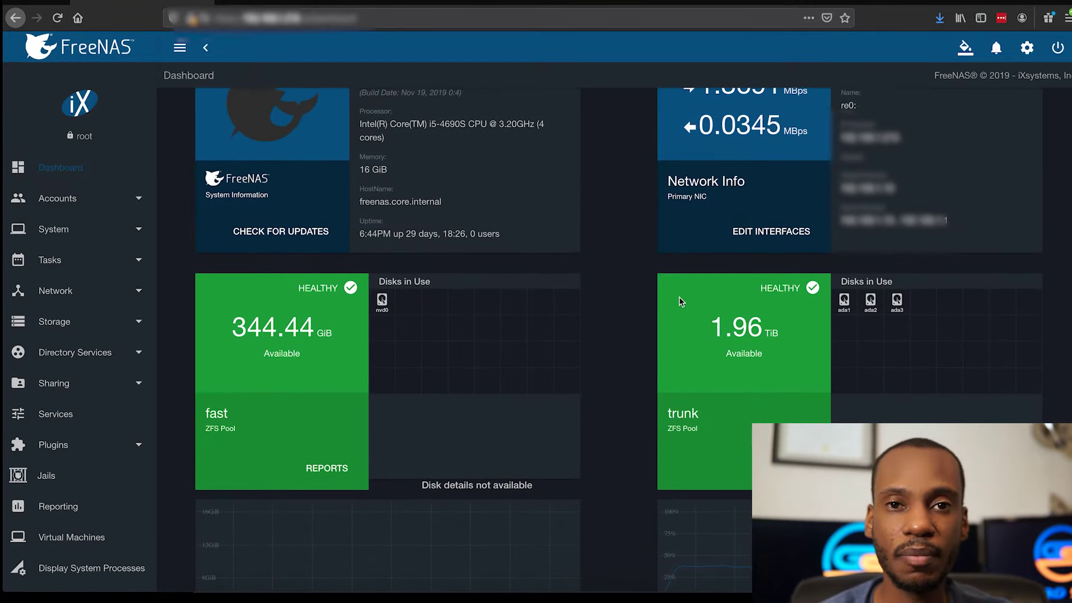
pyautogui.scroll(-4, 680, 301)
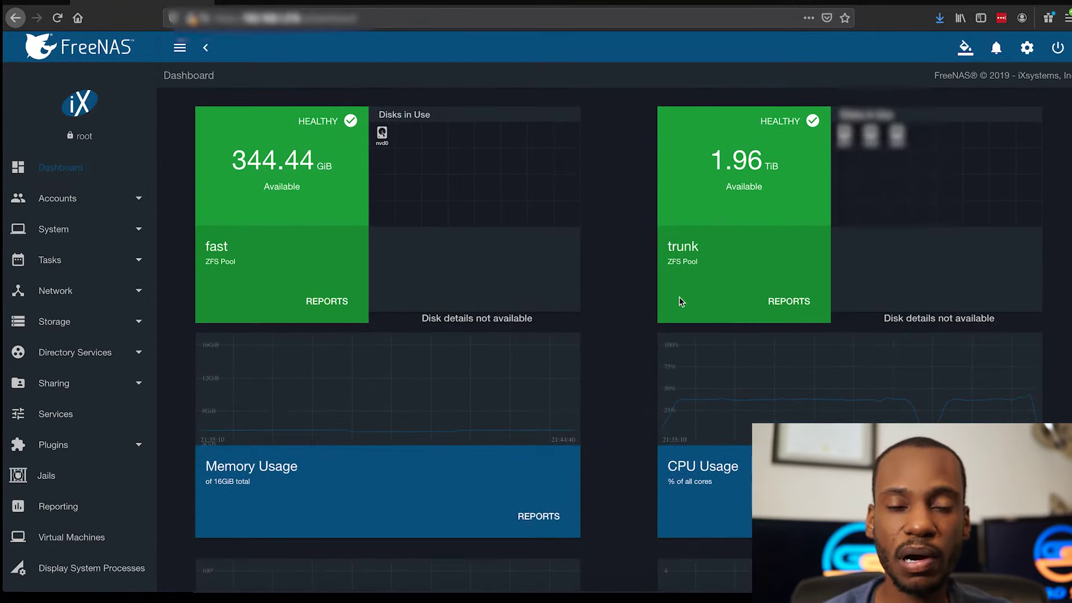
pyautogui.scroll(3, 681, 302)
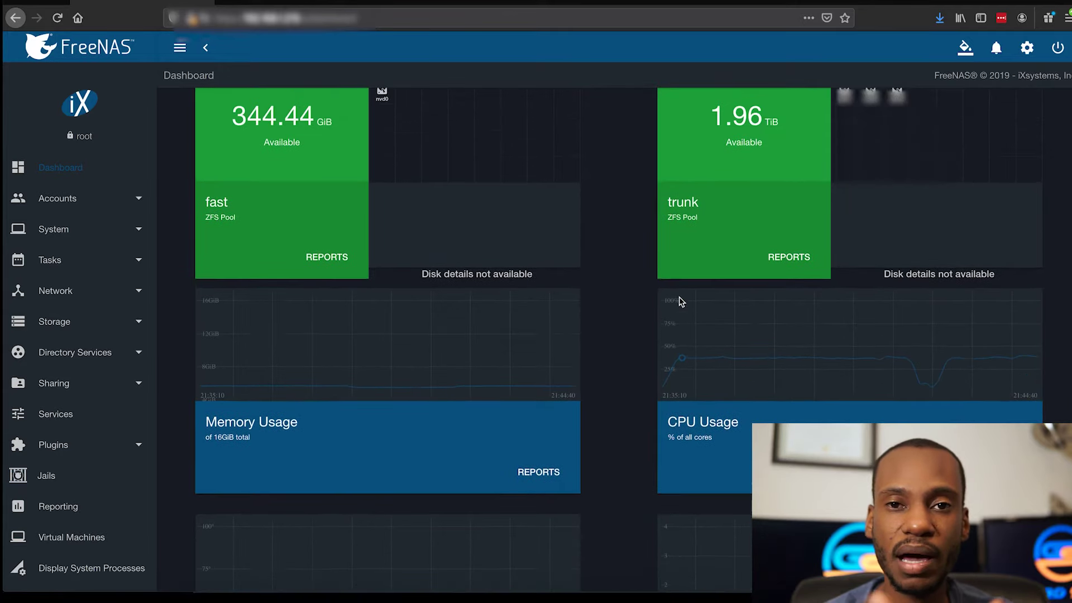
pyautogui.scroll(1, 679, 297)
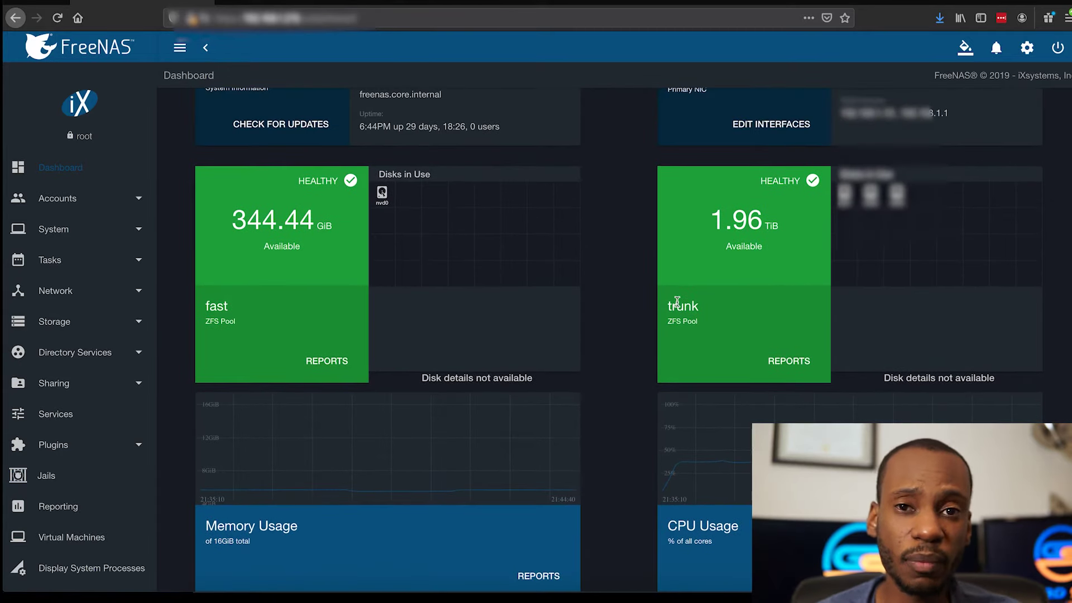
pyautogui.scroll(1, 676, 301)
pyautogui.scroll(2, 674, 305)
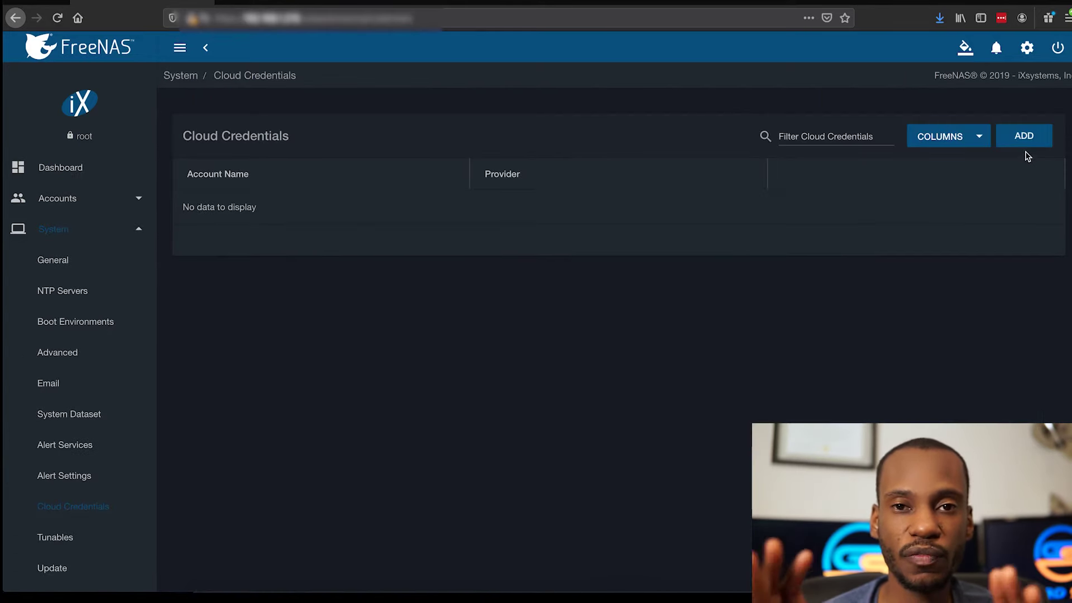
# Start a new cloud credential and choose Google Cloud Storage as the provider to view its fields
pyautogui.click(1026, 136)
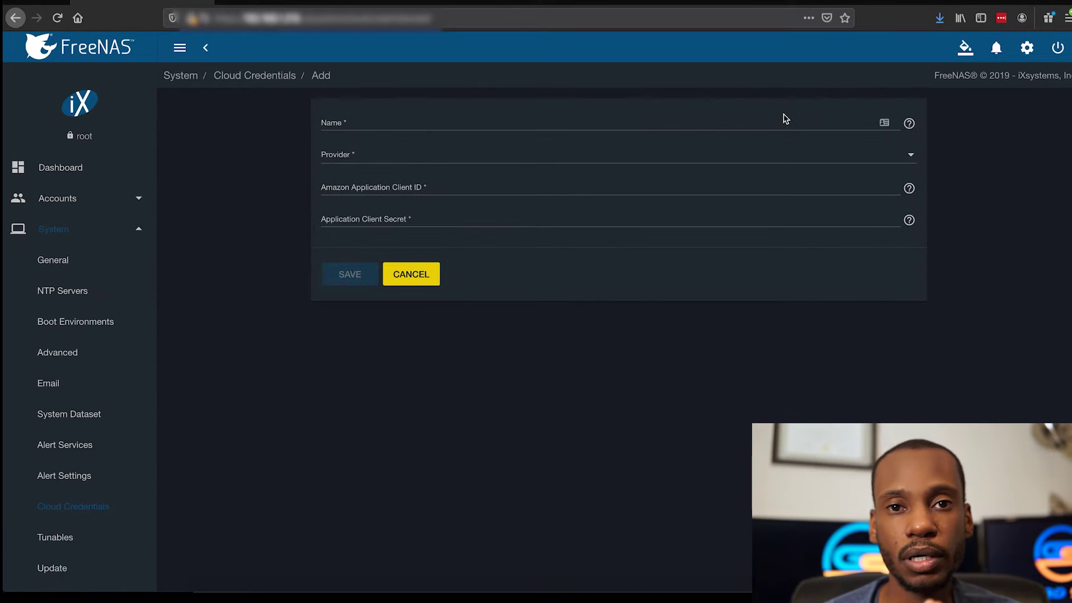
pyautogui.click(911, 156)
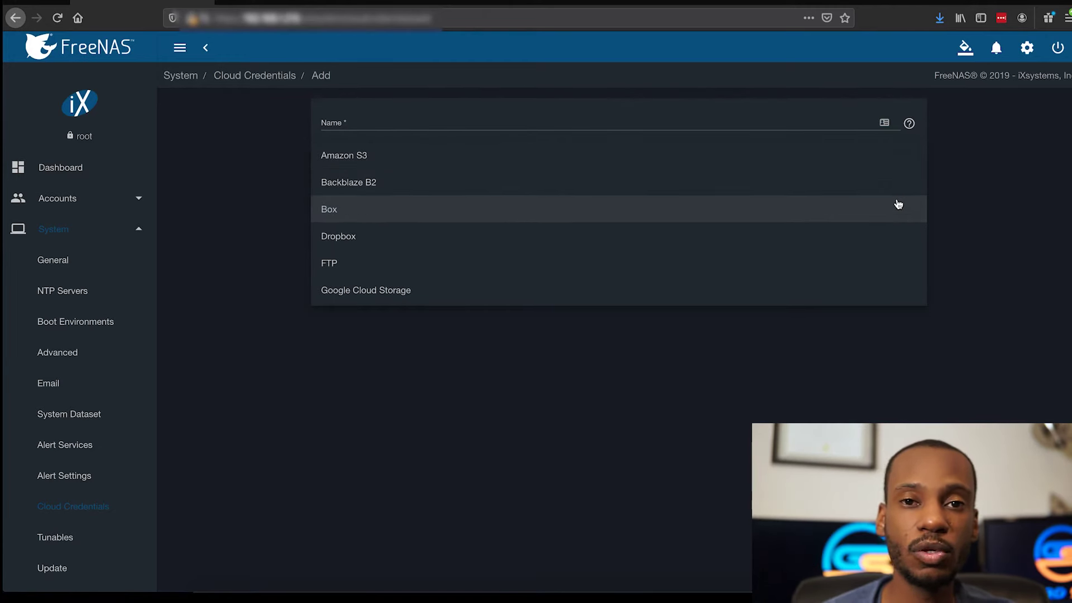
pyautogui.click(1013, 190)
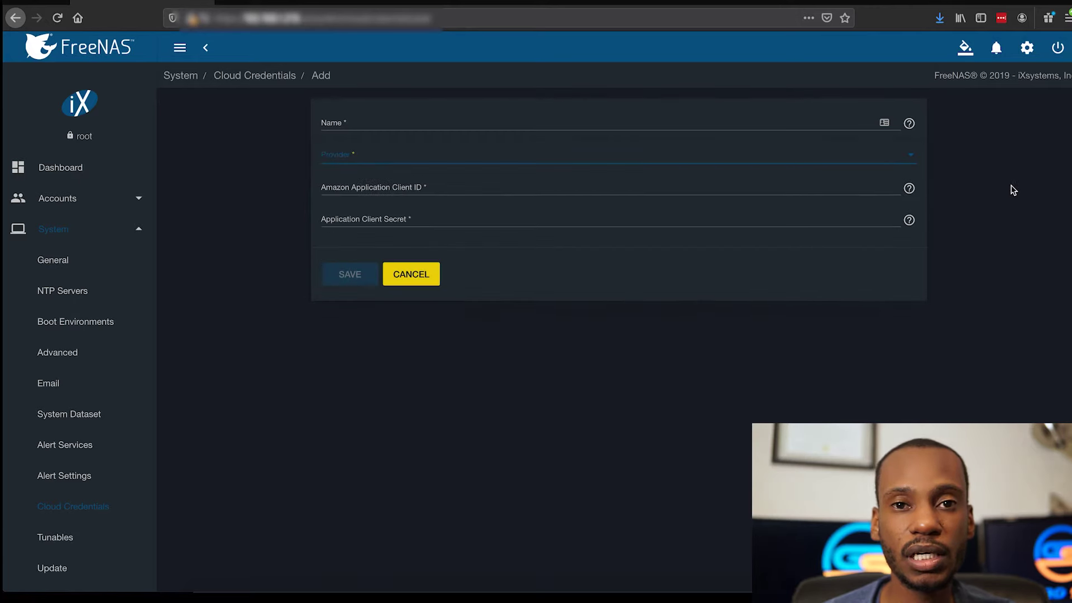
pyautogui.click(370, 162)
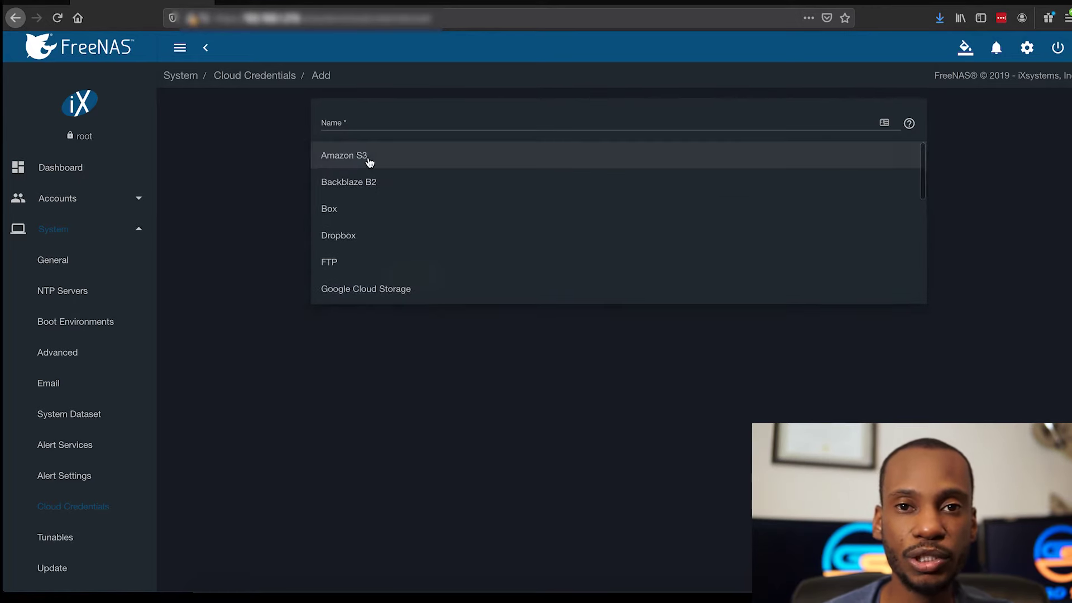
pyautogui.click(399, 285)
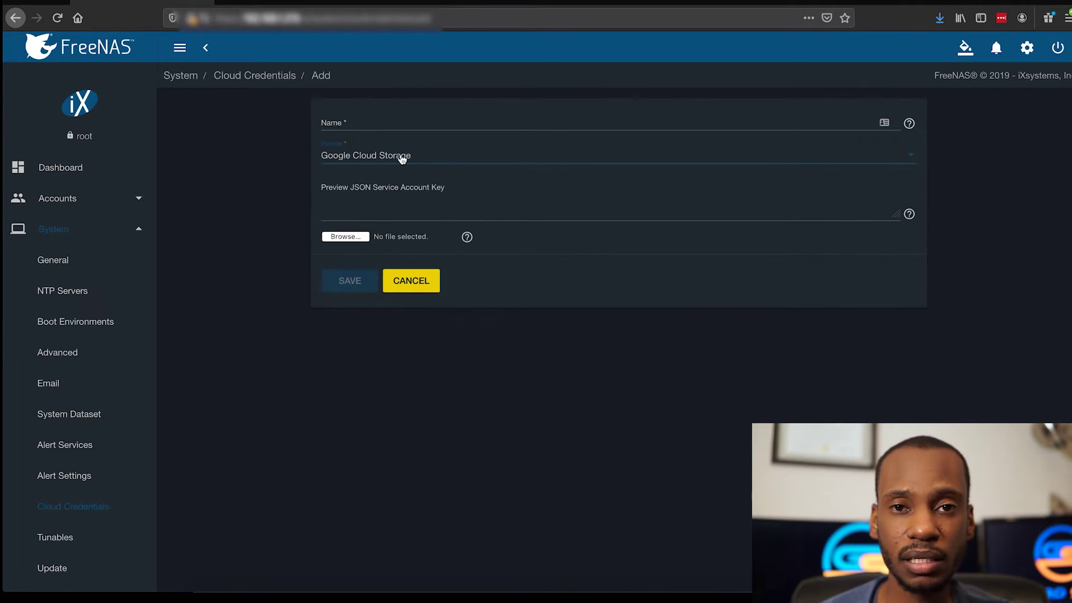
# Switch the cloud credential provider to Google Drive and browse the remaining providers, down to WebDAV
pyautogui.click(393, 156)
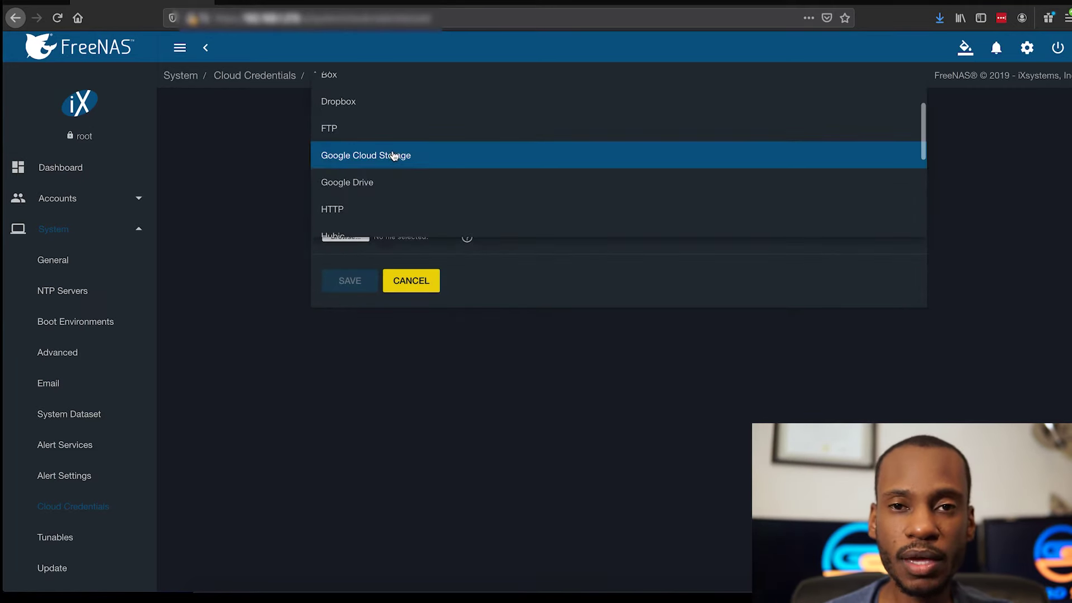
pyautogui.click(385, 184)
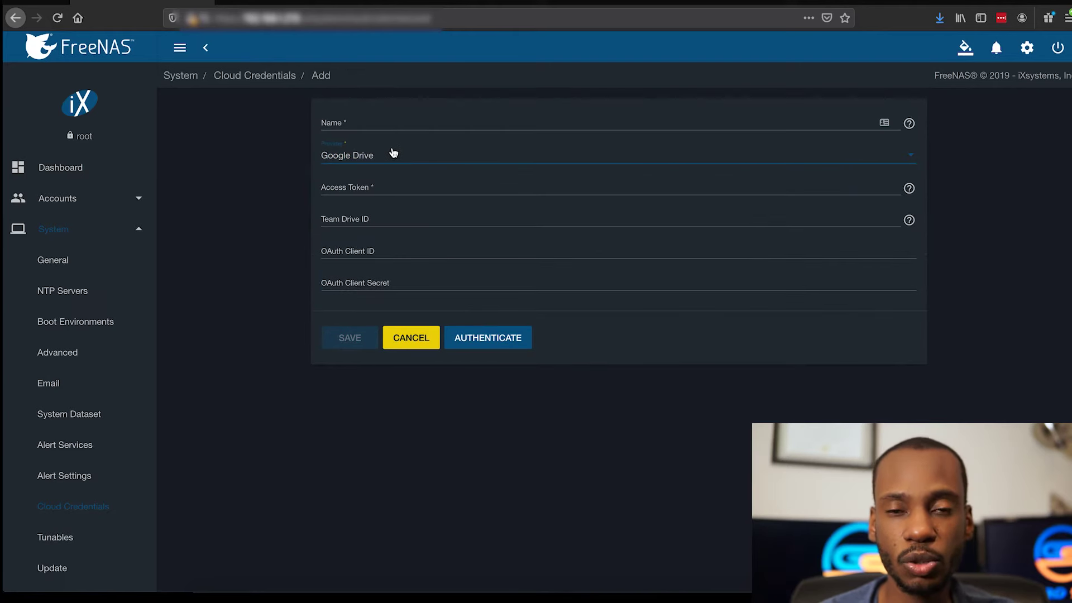
pyautogui.click(389, 156)
pyautogui.scroll(-5, 389, 183)
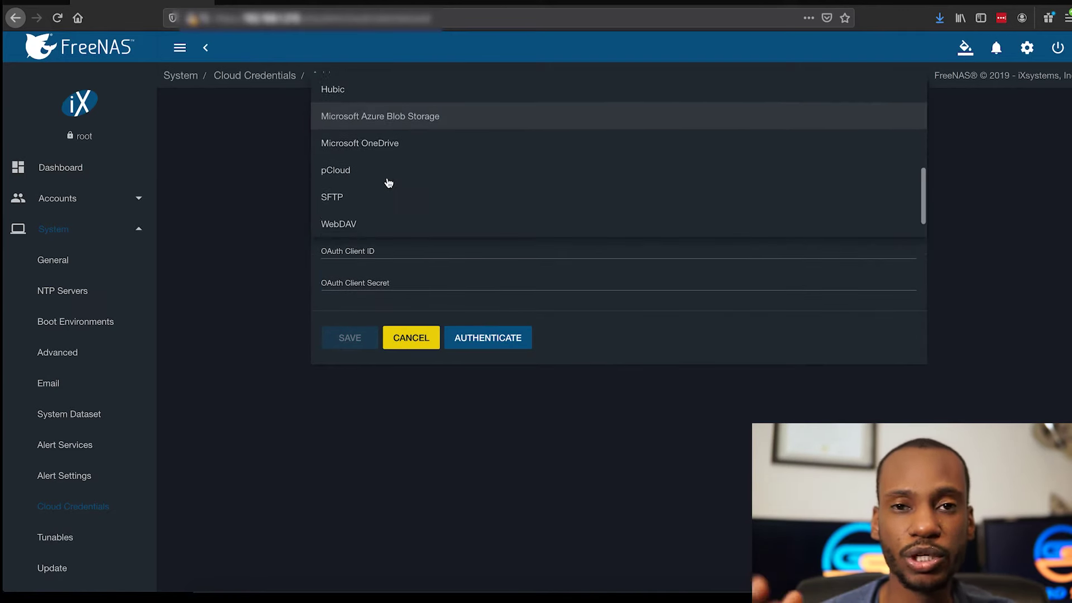
# View the credential fields for the Dropbox provider and for Amazon S3
pyautogui.scroll(5, 389, 183)
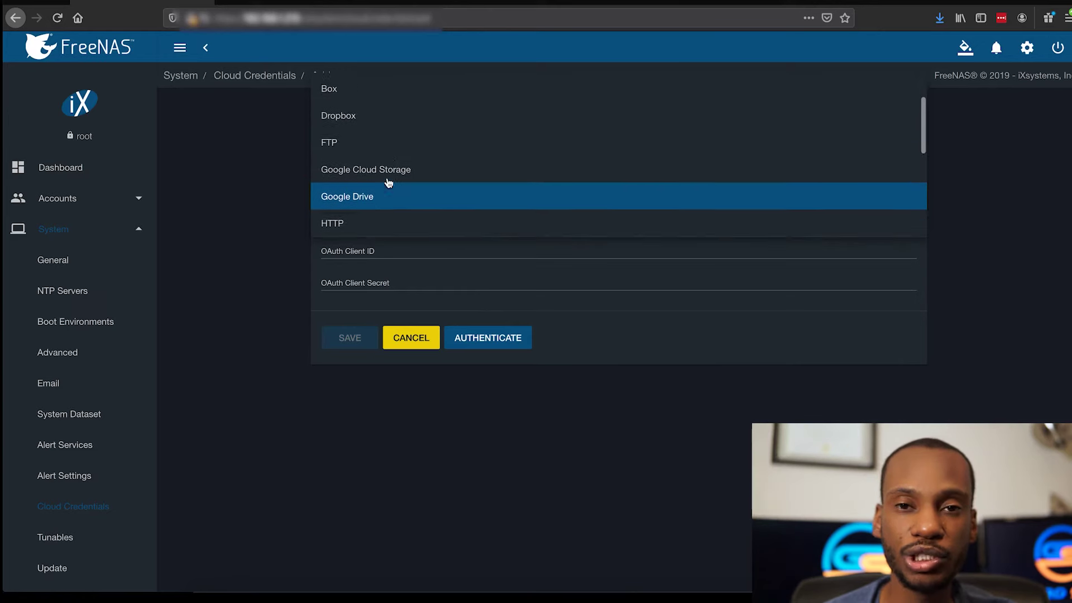
pyautogui.scroll(1, 388, 179)
pyautogui.click(383, 173)
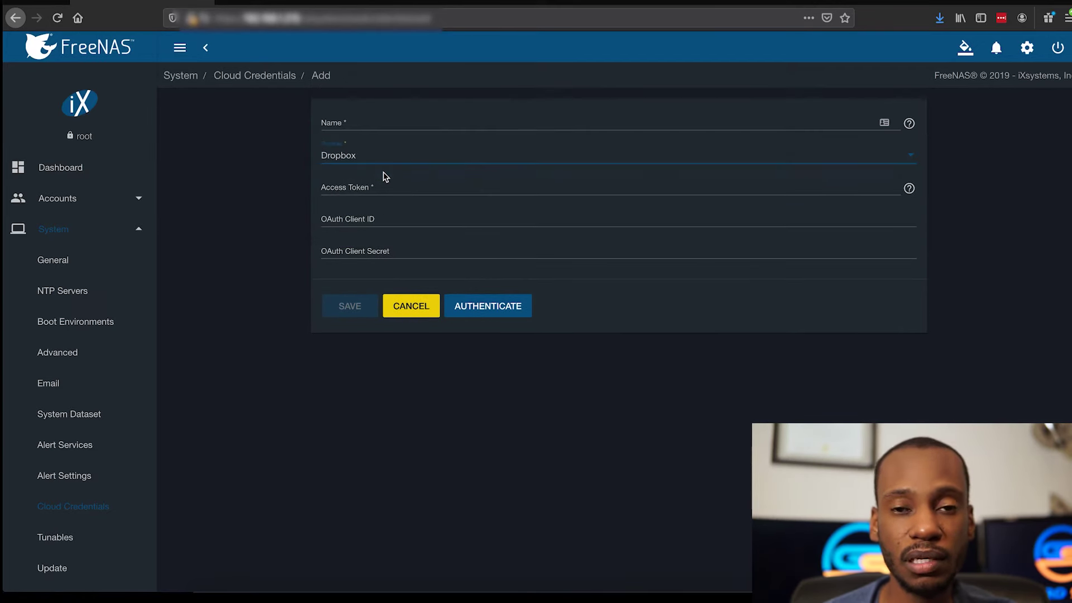
pyautogui.click(376, 155)
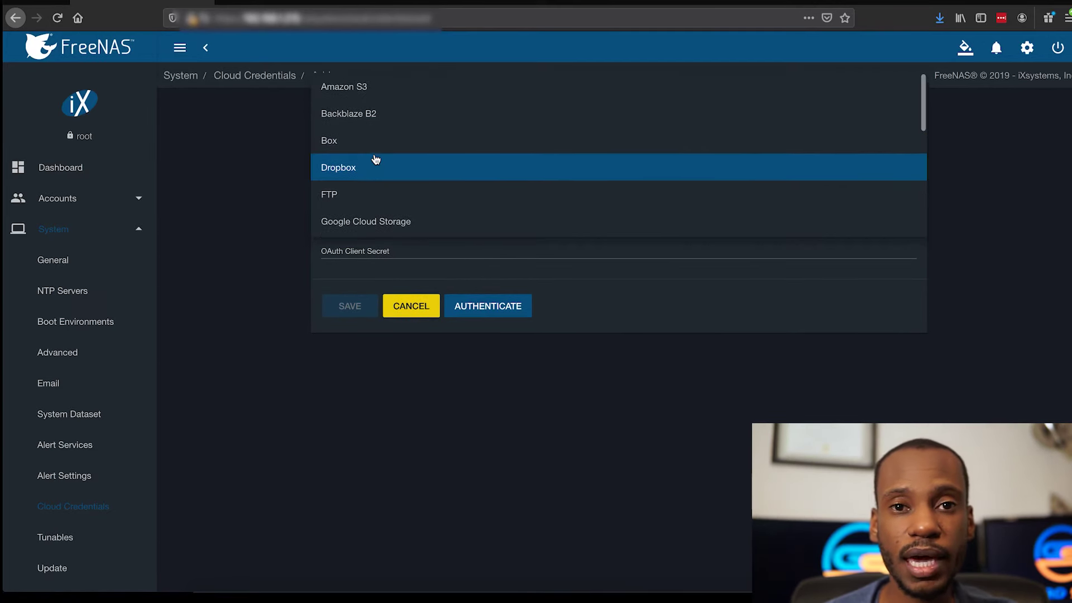
pyautogui.click(351, 86)
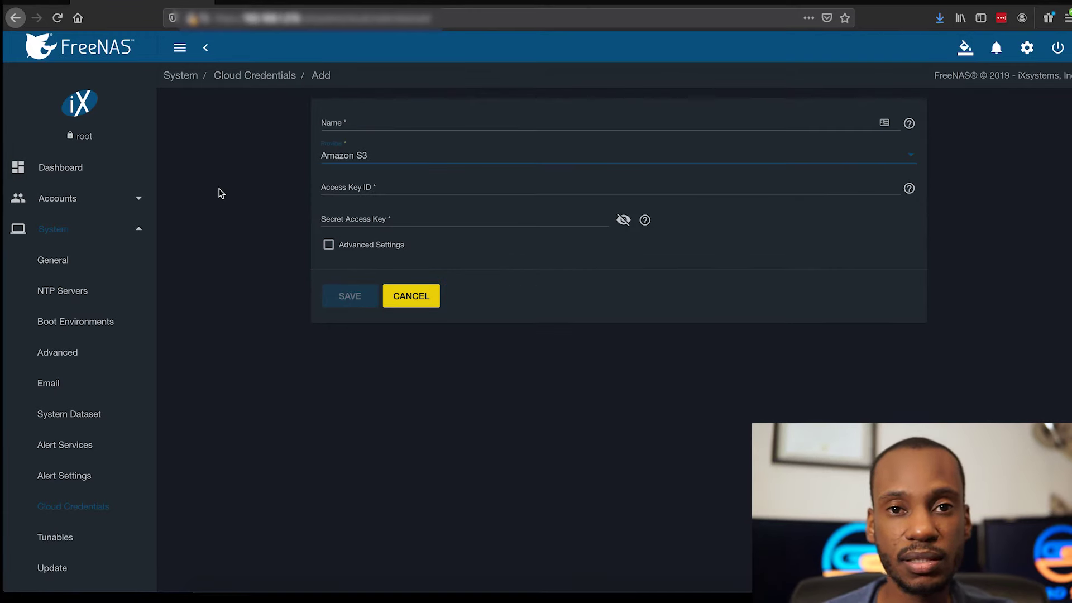
# Look through the network configuration options and open the list of storage pools
pyautogui.scroll(-2, 81, 272)
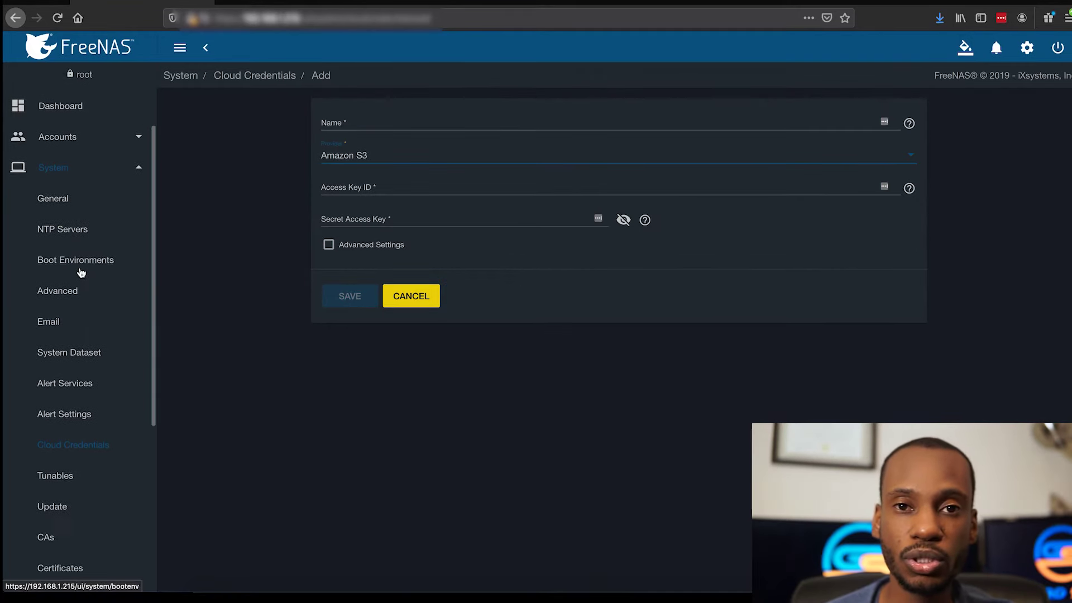
pyautogui.scroll(-5, 81, 273)
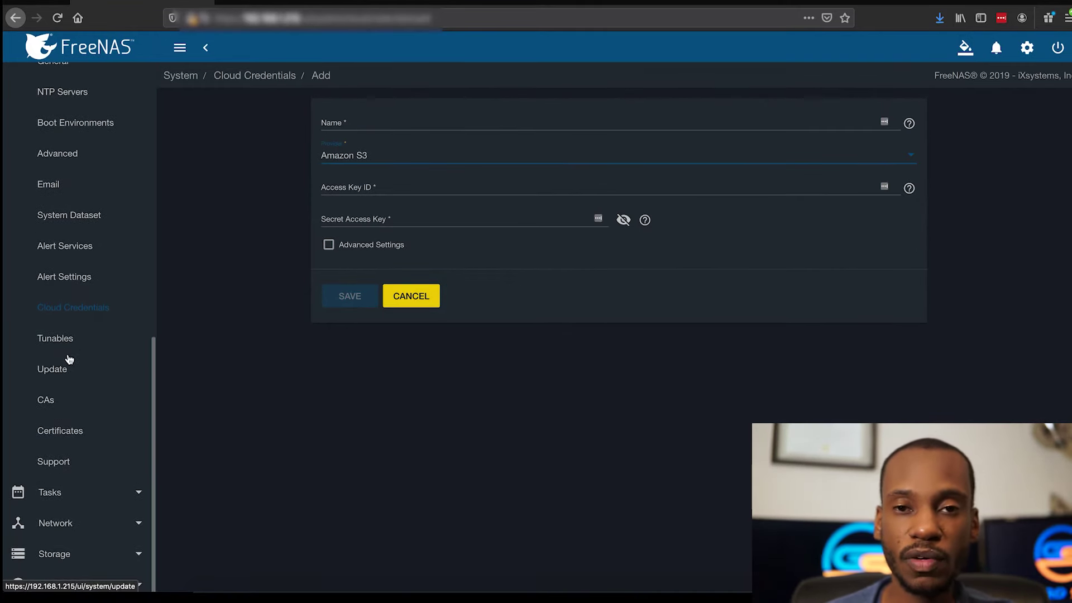
pyautogui.scroll(-4, 62, 410)
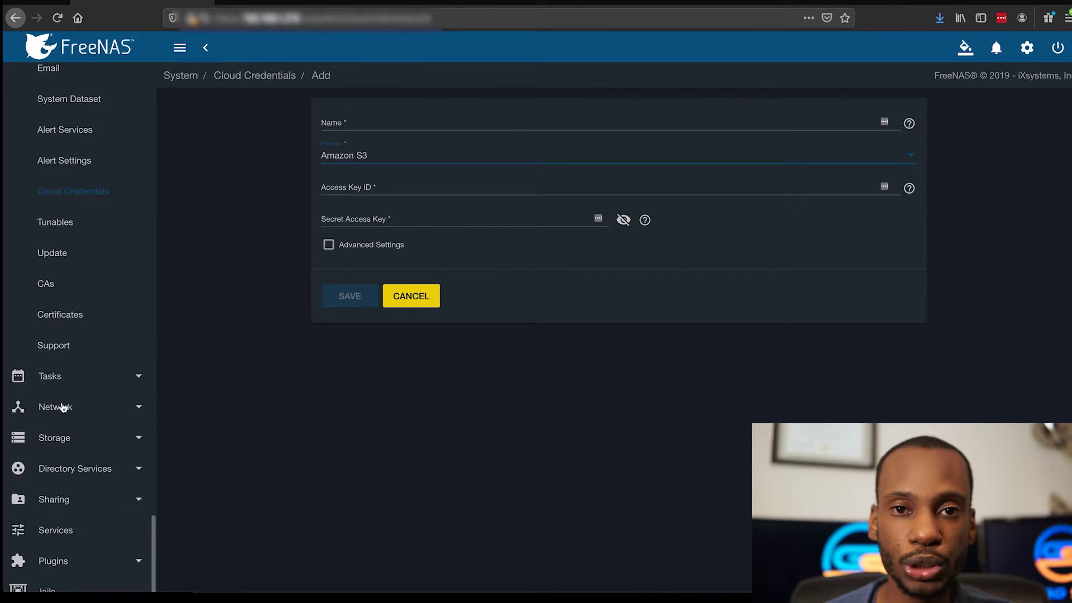
pyautogui.click(63, 408)
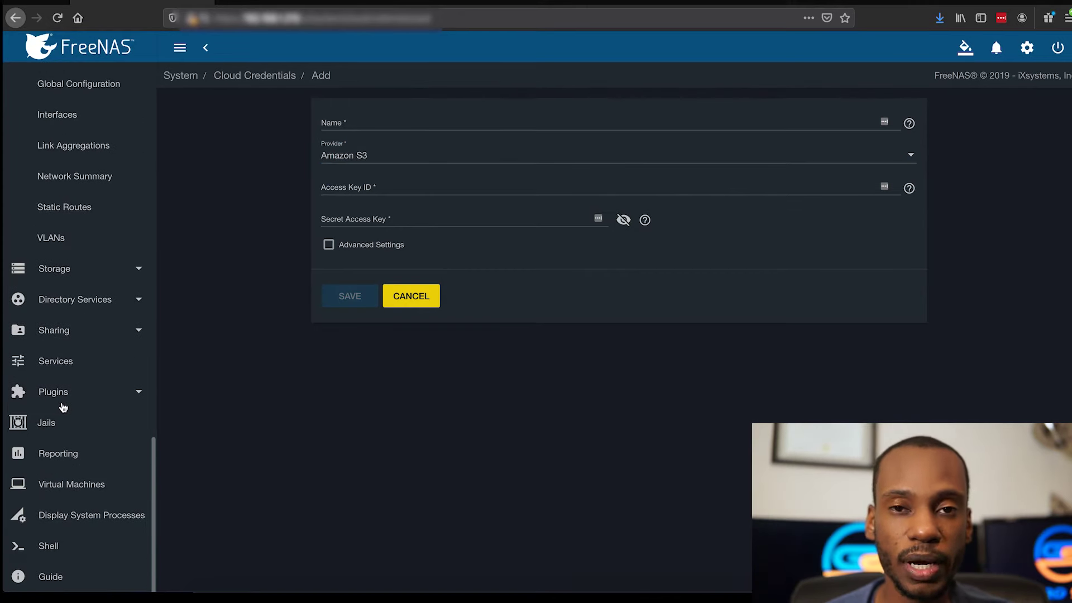
pyautogui.click(61, 270)
pyautogui.click(47, 143)
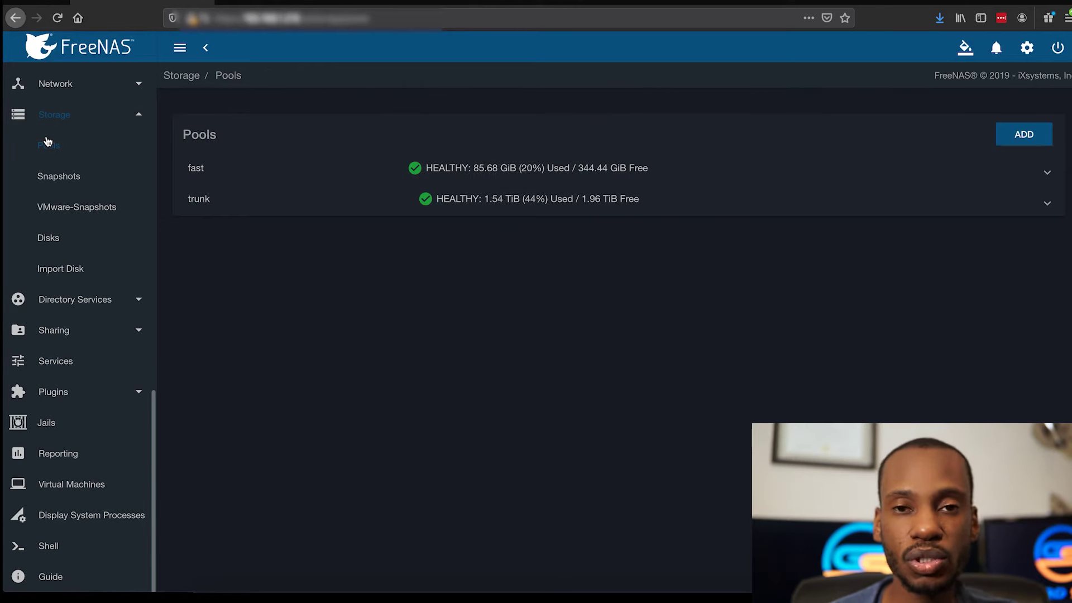
# Expand the fast and trunk pools and show the datasets inside trunk
pyautogui.click(1045, 171)
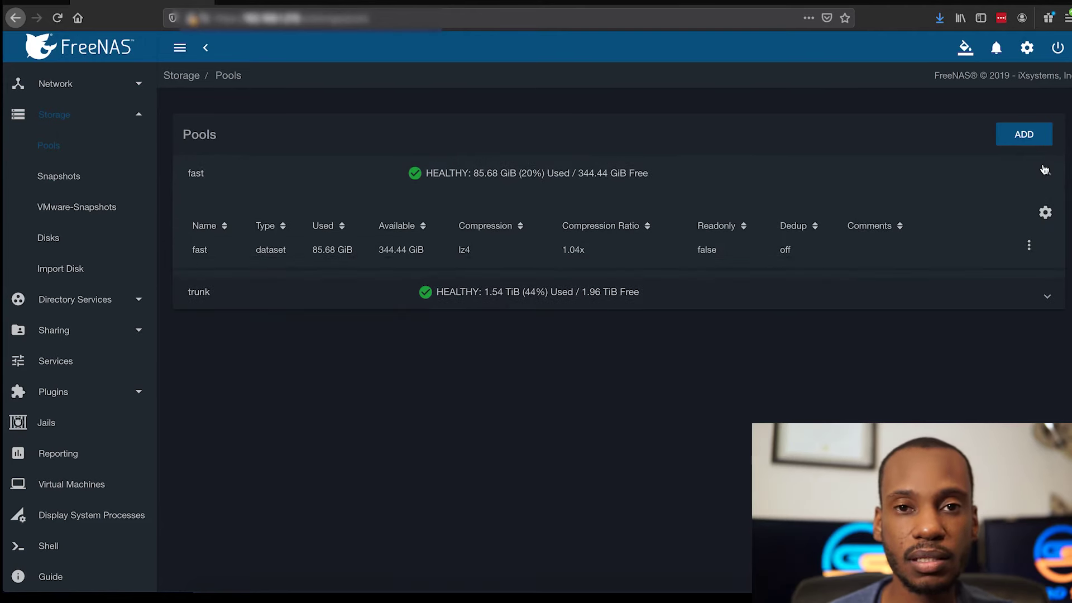
pyautogui.click(1054, 301)
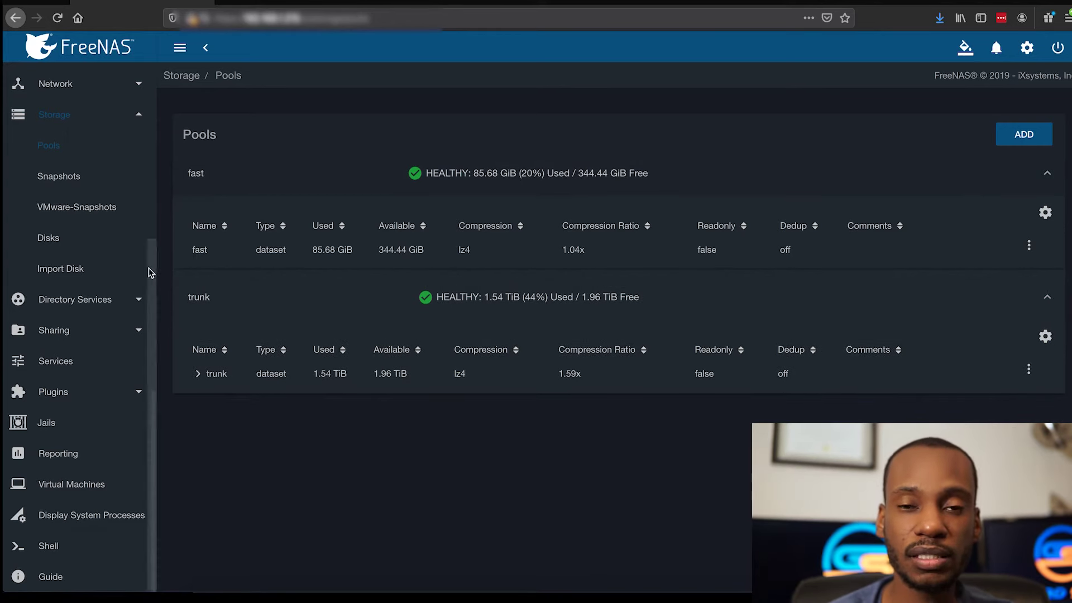
pyautogui.click(198, 375)
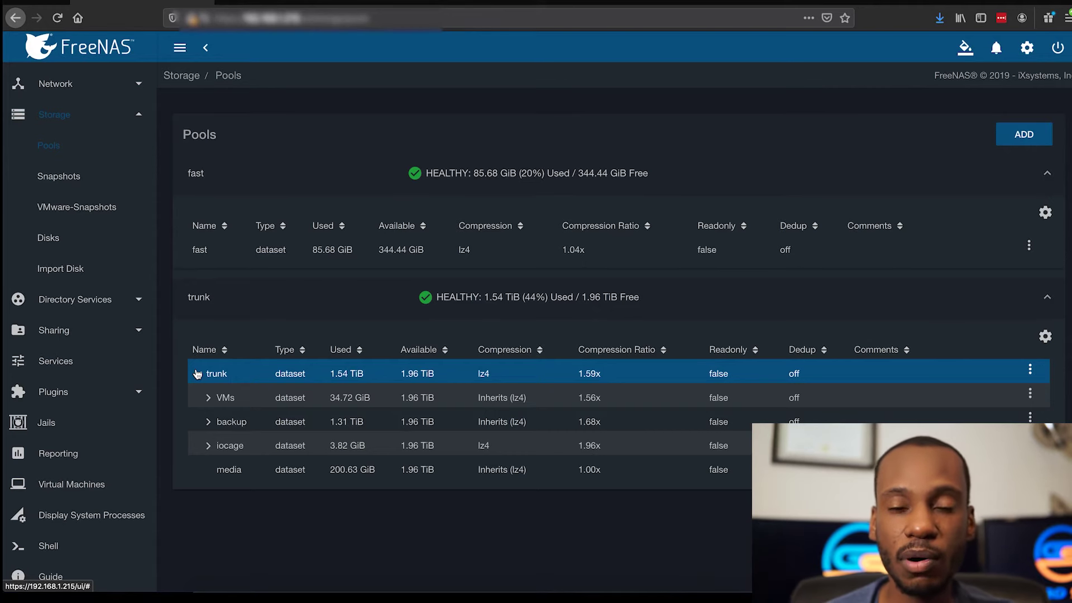
# Check the available directory services, including Active Directory, LDAP, NIS and Kerberos
pyautogui.click(72, 301)
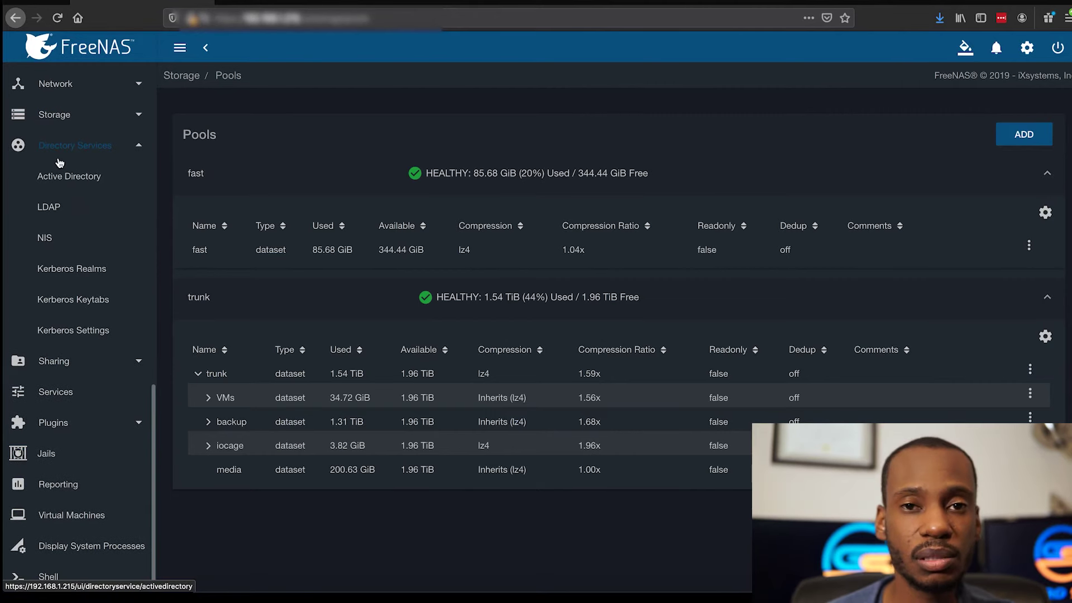
pyautogui.click(63, 147)
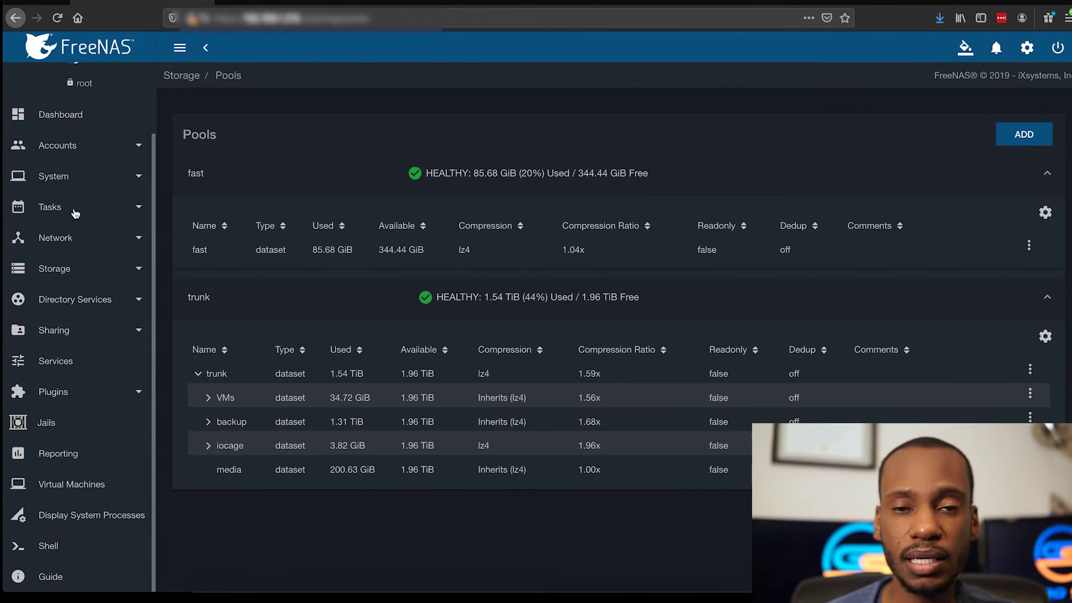
# View the configured Windows (SMB) shares and the Apple (AFP) shares
pyautogui.click(71, 338)
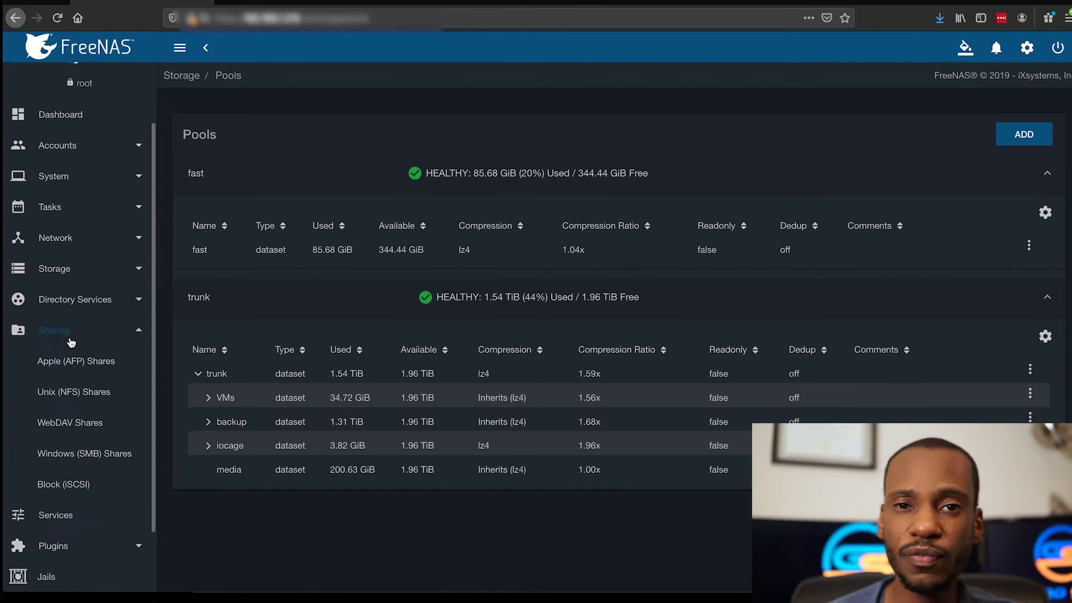
pyautogui.scroll(-3, 74, 366)
pyautogui.click(73, 380)
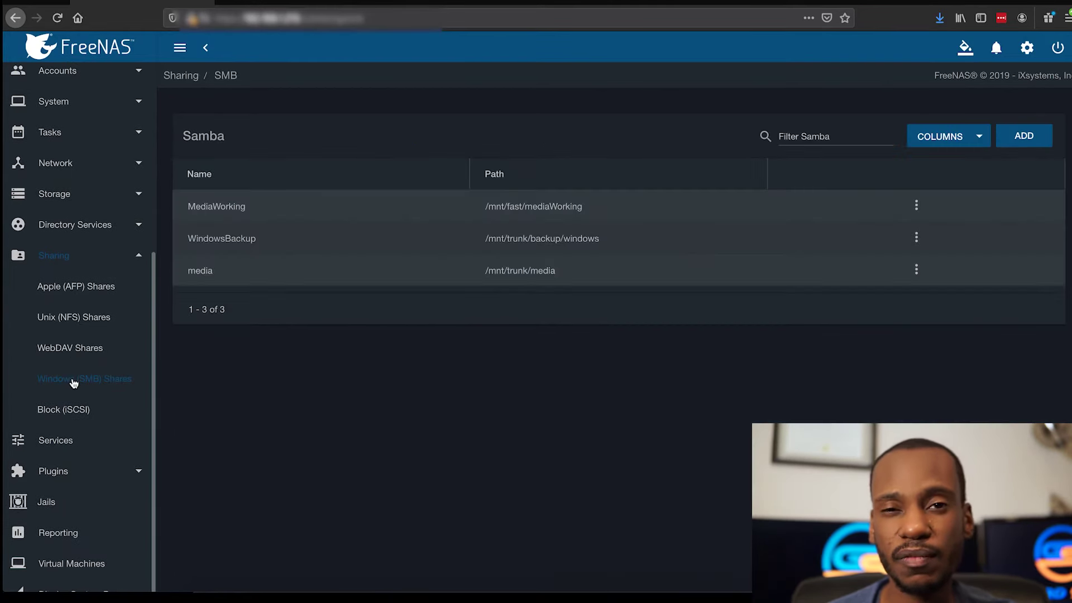
pyautogui.click(94, 295)
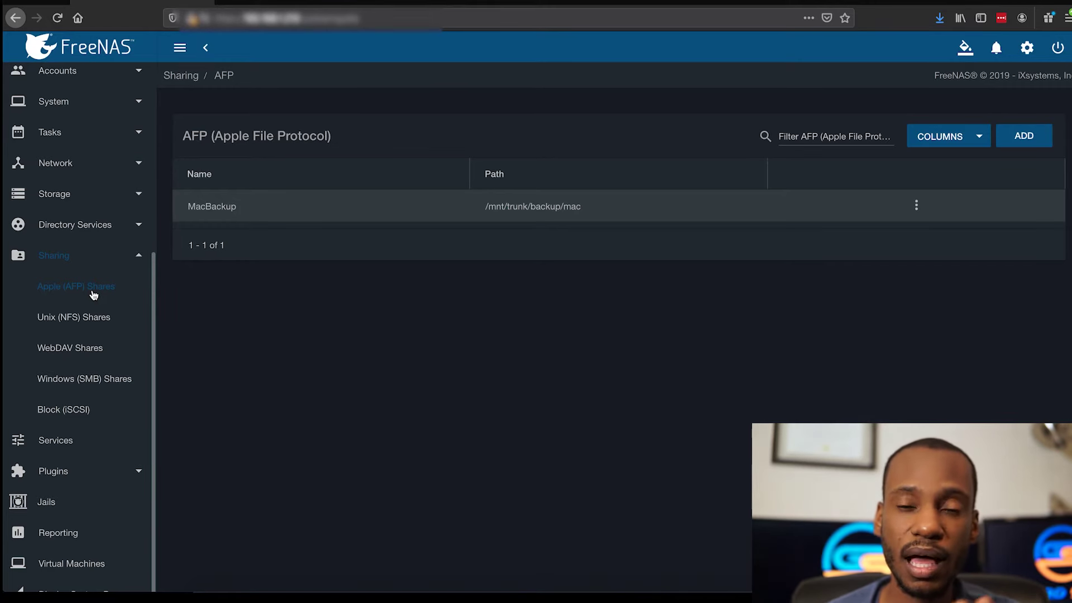
pyautogui.scroll(-1, 93, 295)
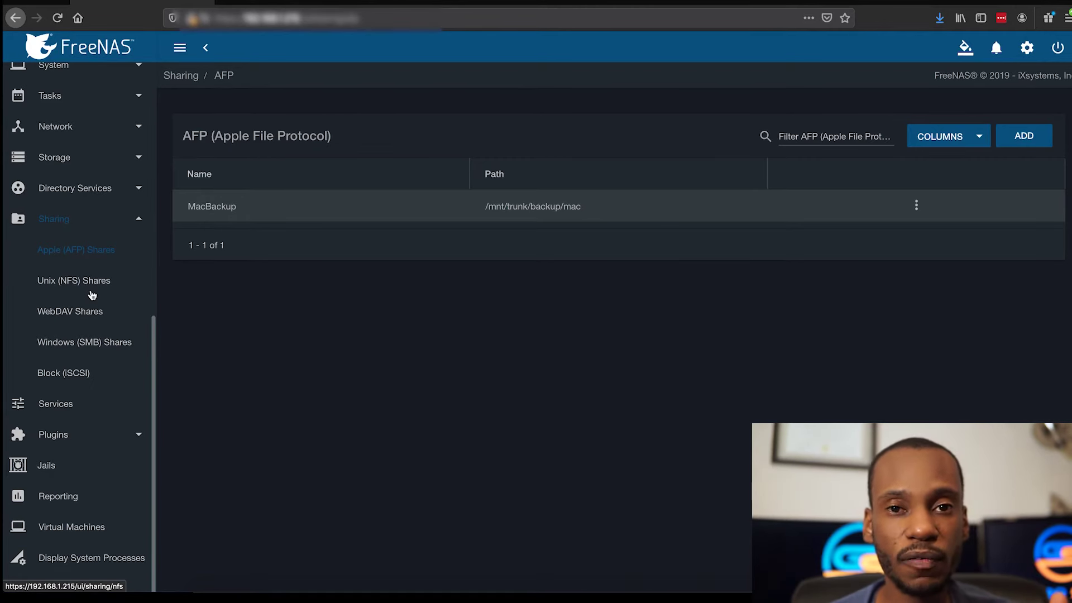
# Open the services list and view the running and automatic start settings, including S.M.A.R.T. and SMB
pyautogui.click(80, 218)
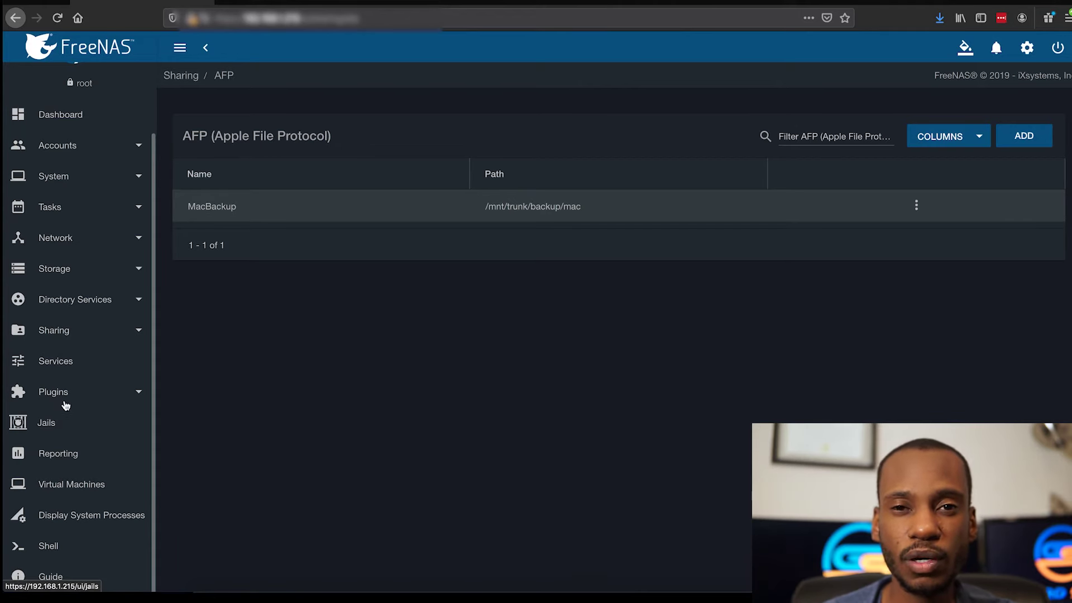
pyautogui.click(63, 367)
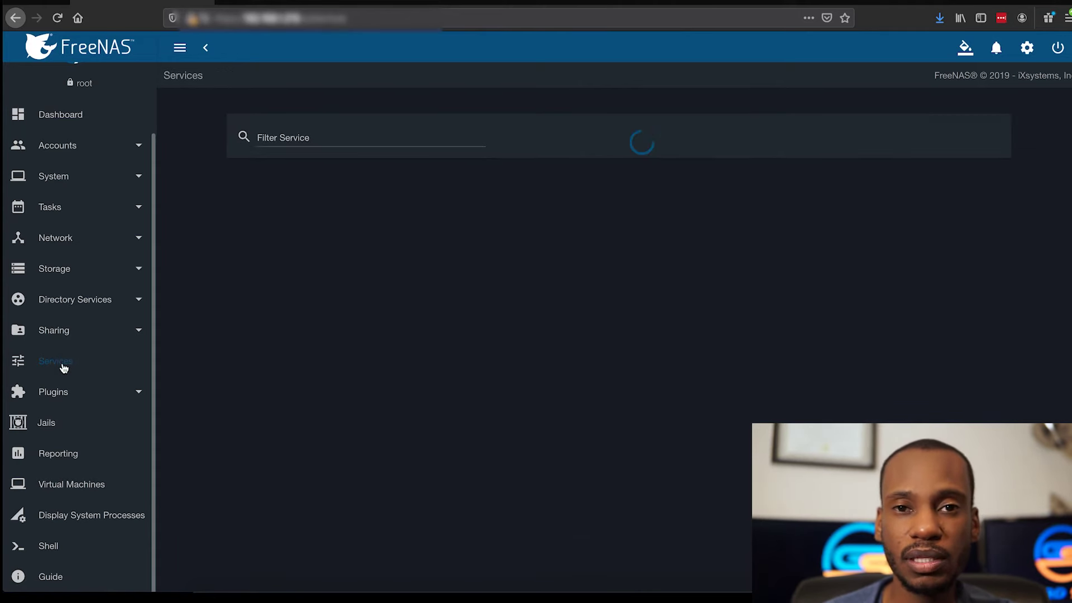
pyautogui.scroll(-4, 306, 302)
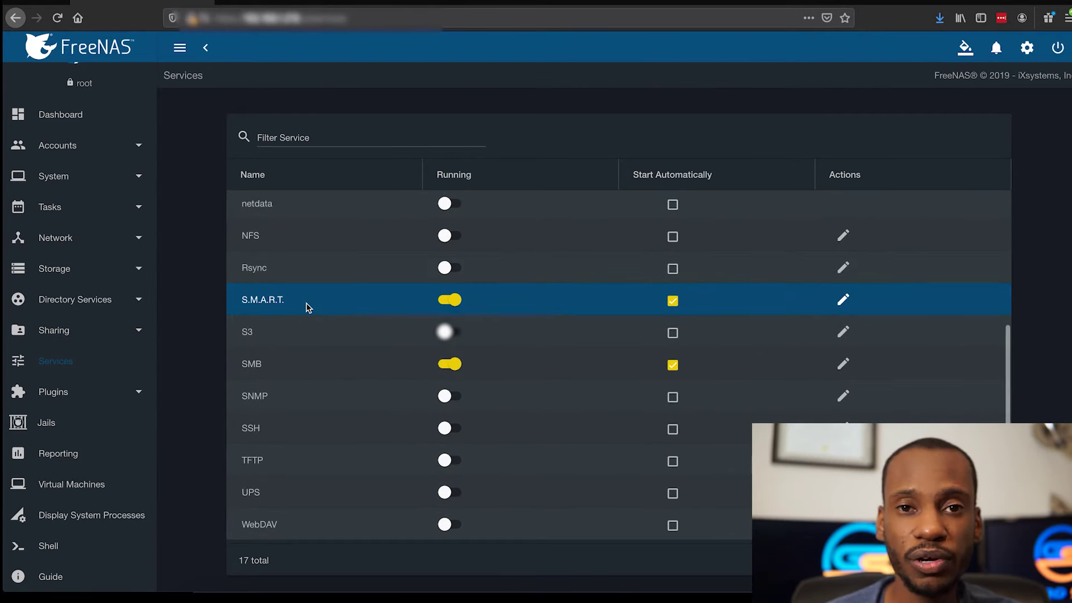
# Look through the whole FreeNAS services list again, from AFP to WebDAV, checking which services are enabled
pyautogui.scroll(3, 306, 303)
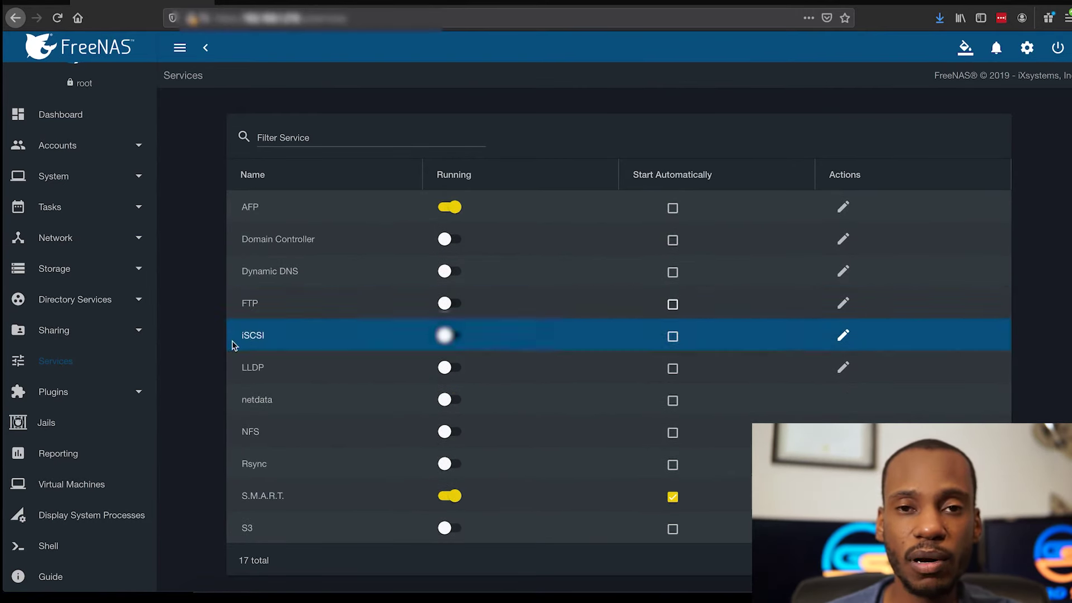
pyautogui.scroll(-2, 303, 383)
pyautogui.scroll(-2, 303, 388)
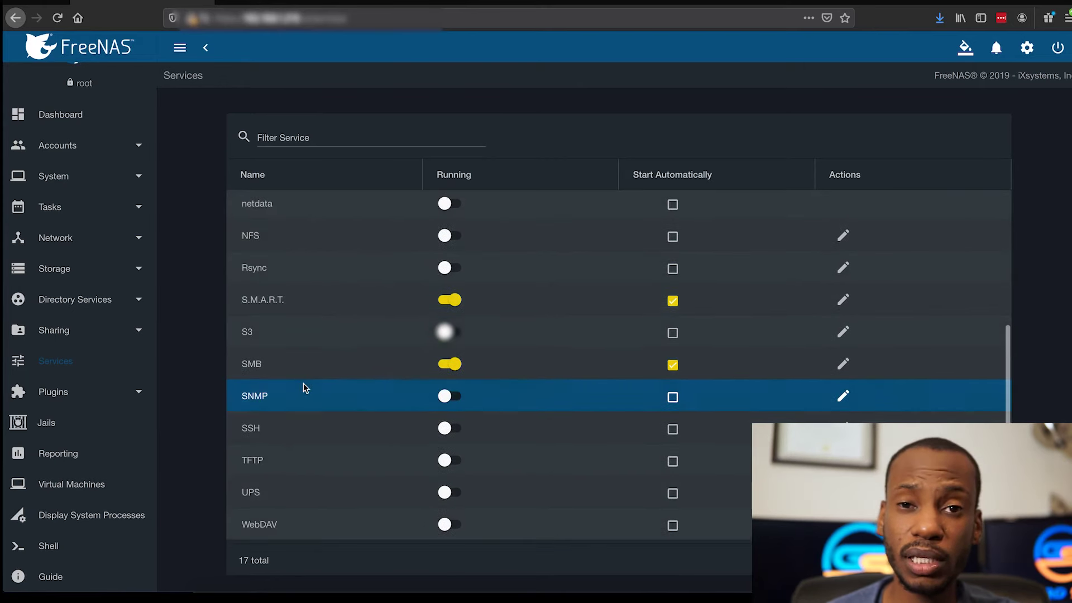
# View the configured jails and all the columns of the virtual machines list, including the autostart setting
pyautogui.click(58, 424)
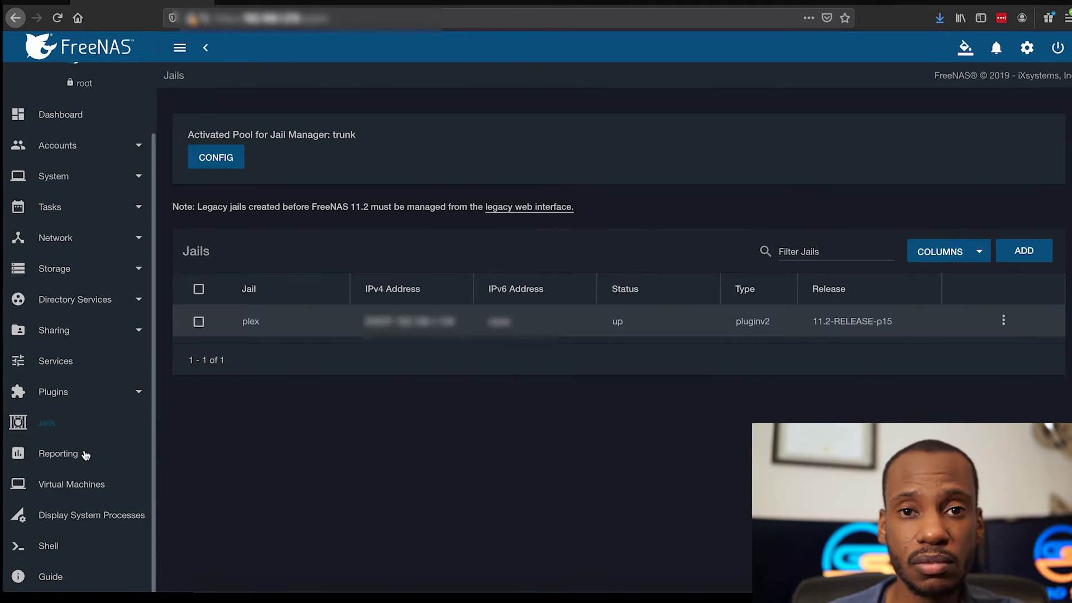
pyautogui.click(67, 483)
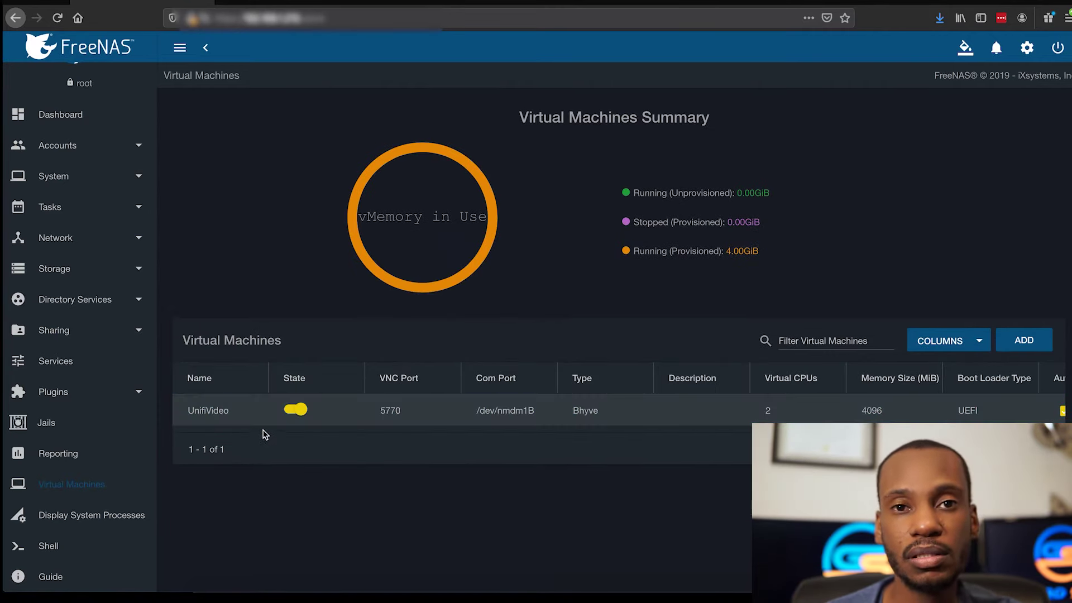
pyautogui.hscroll(5, 346, 420)
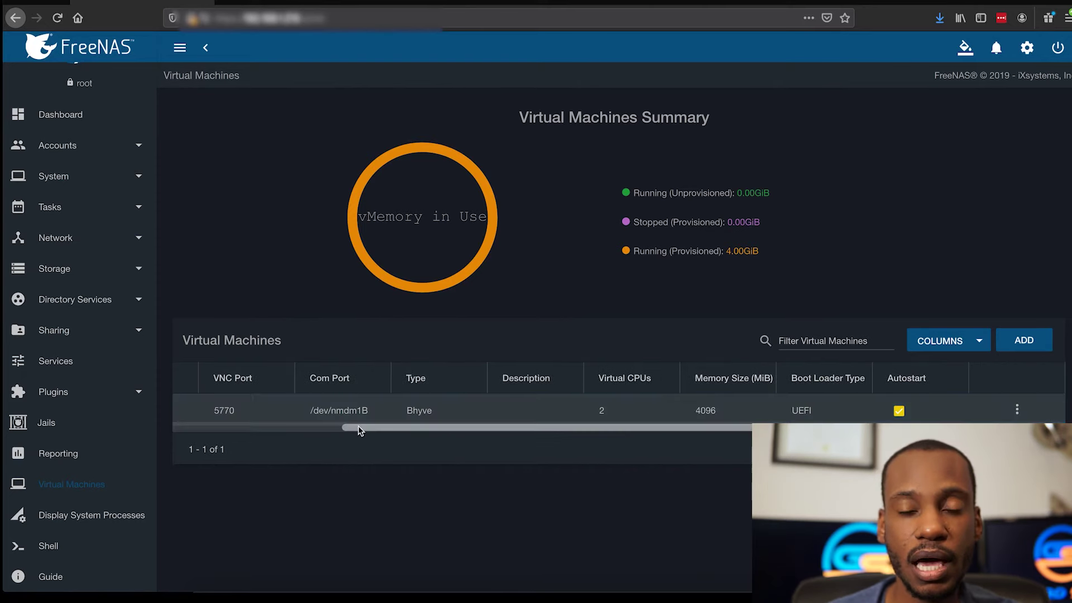
pyautogui.hscroll(-5, 357, 425)
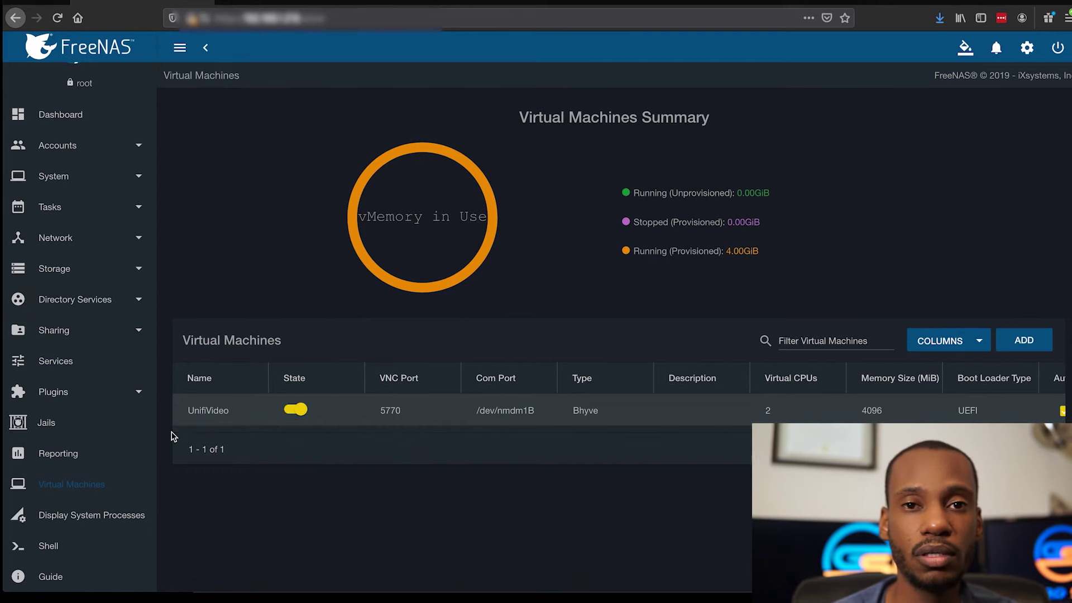
# Display the running system processes and open the FreeNAS shell
pyautogui.click(106, 517)
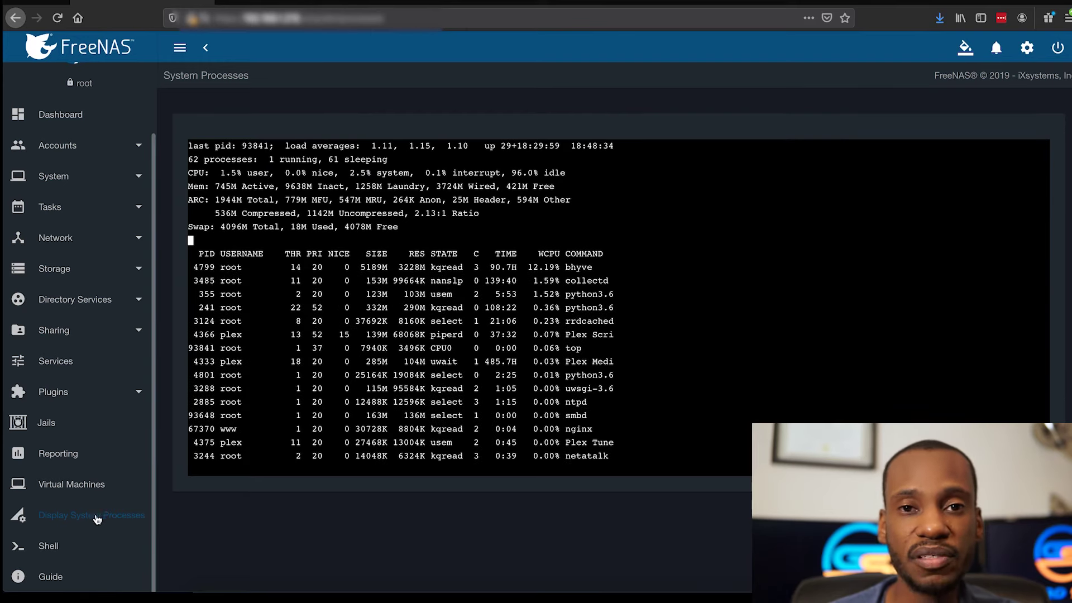
pyautogui.click(46, 550)
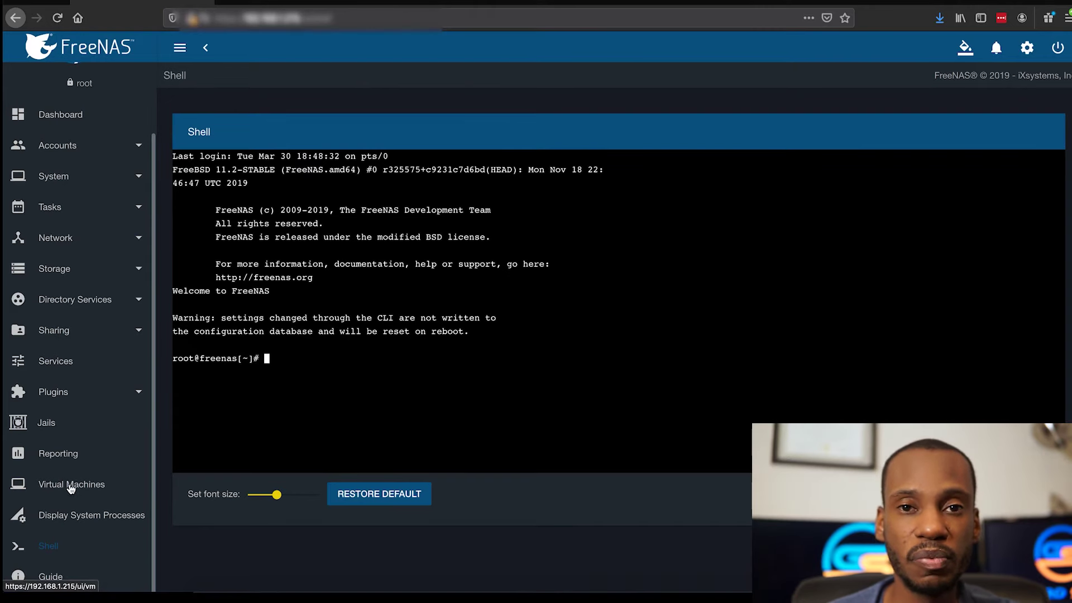
# Examine the CPU usage, CPU load and per-core CPU temperature reports, and return to the dashboard
pyautogui.click(66, 457)
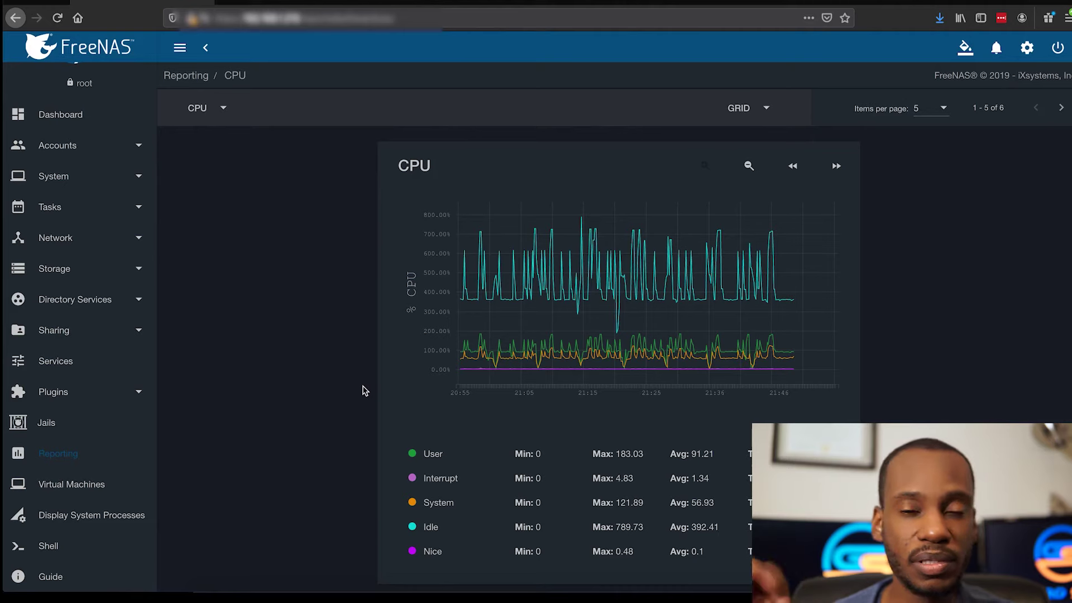
pyautogui.scroll(-8, 363, 390)
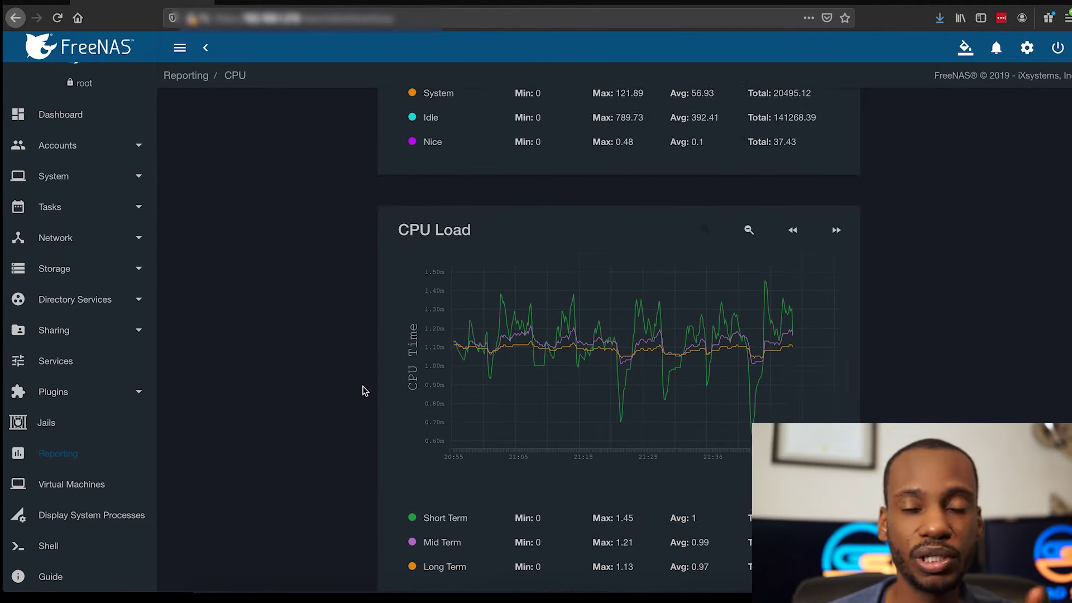
pyautogui.scroll(-7, 363, 390)
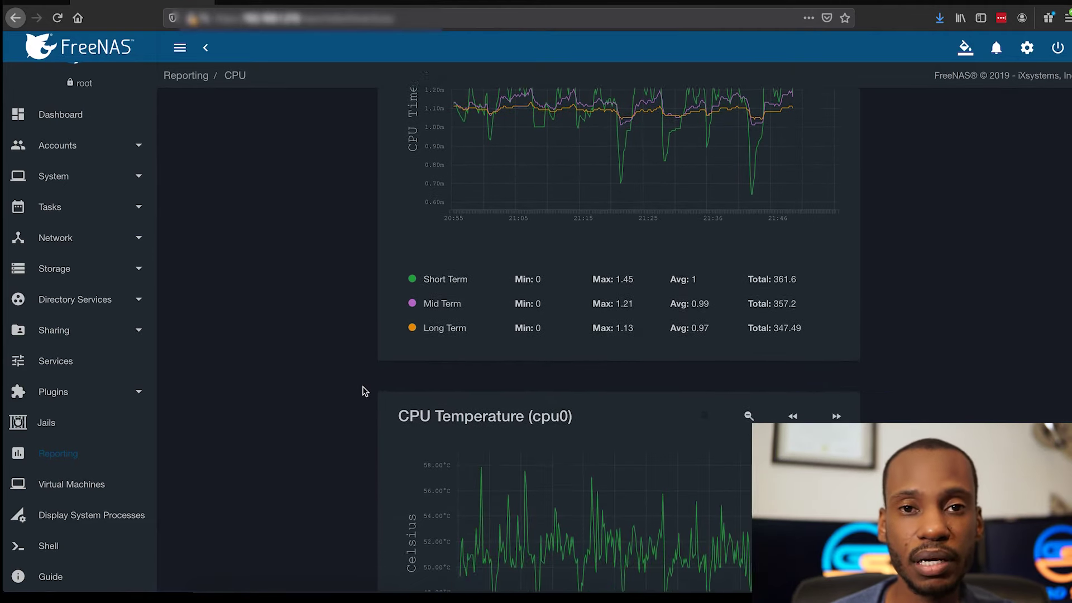
pyautogui.scroll(-7, 363, 389)
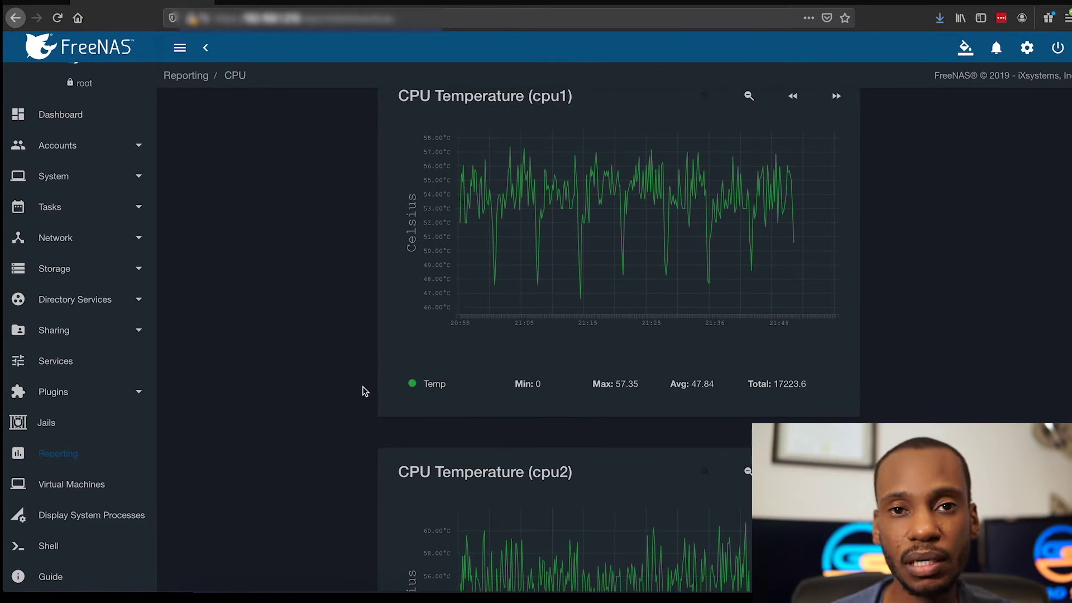
pyautogui.scroll(5, 364, 390)
pyautogui.scroll(-4, 364, 390)
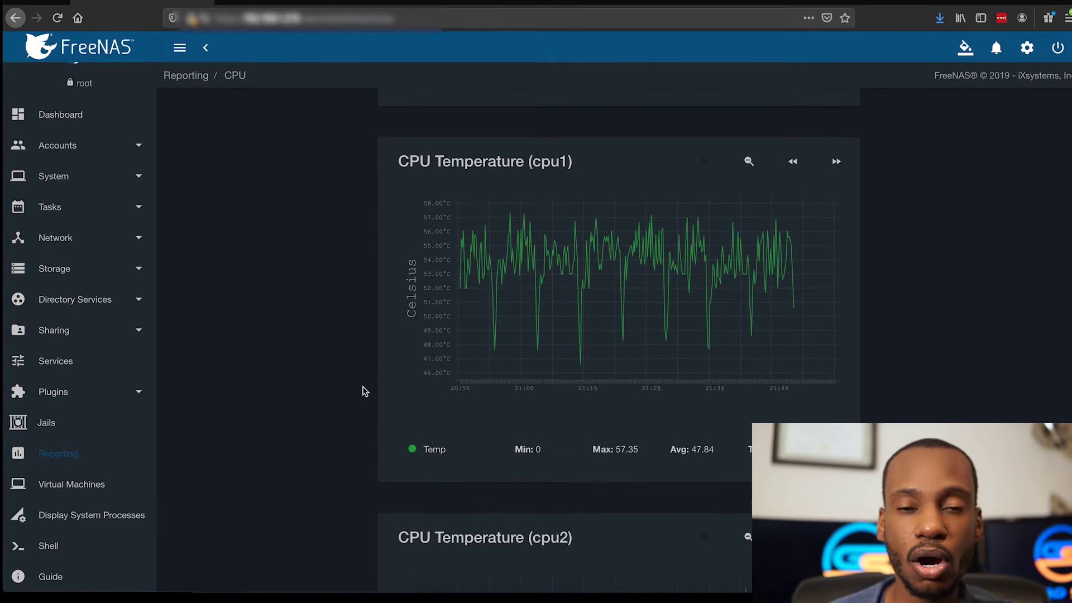
pyautogui.scroll(10, 363, 389)
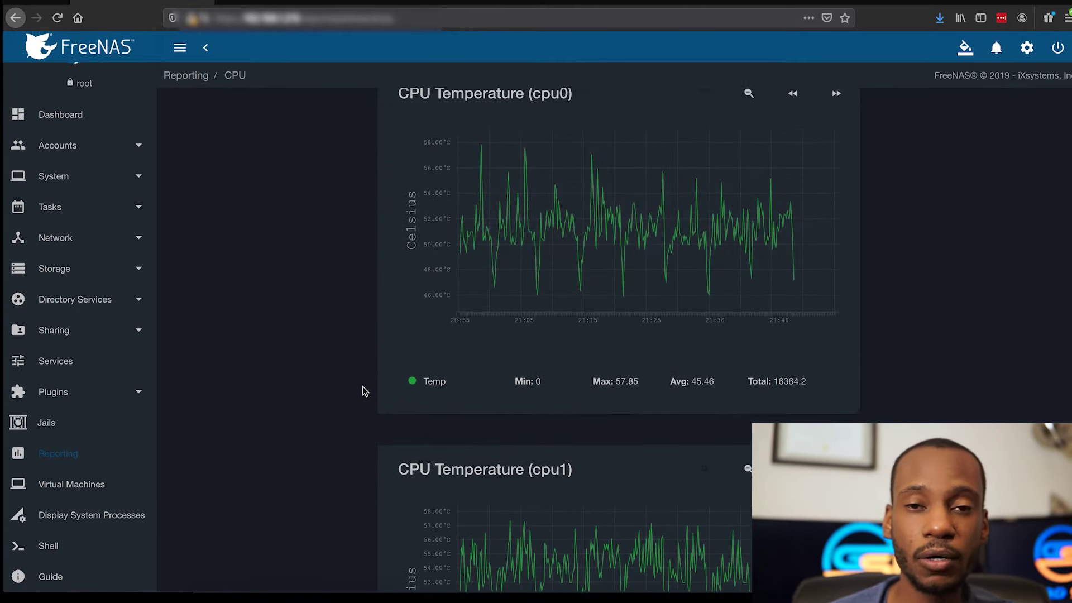
pyautogui.scroll(4, 363, 390)
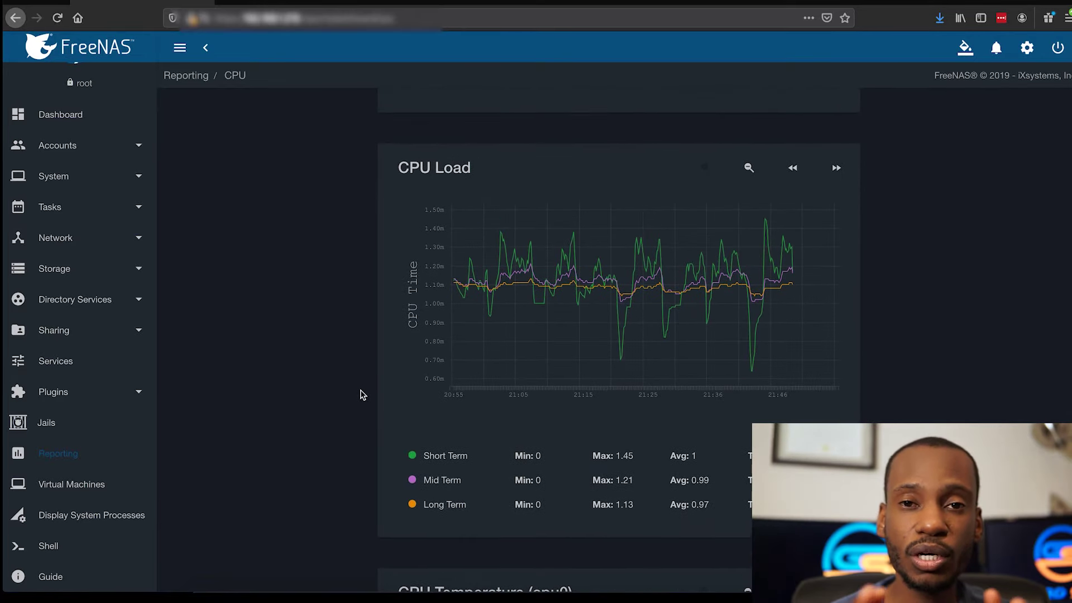
pyautogui.scroll(8, 362, 394)
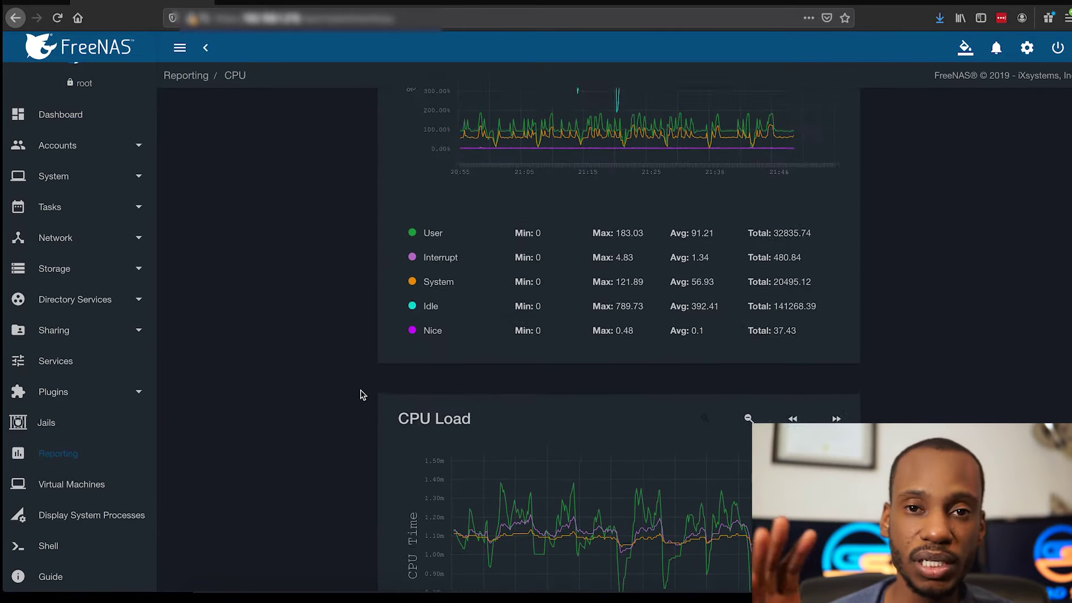
pyautogui.scroll(1, 363, 394)
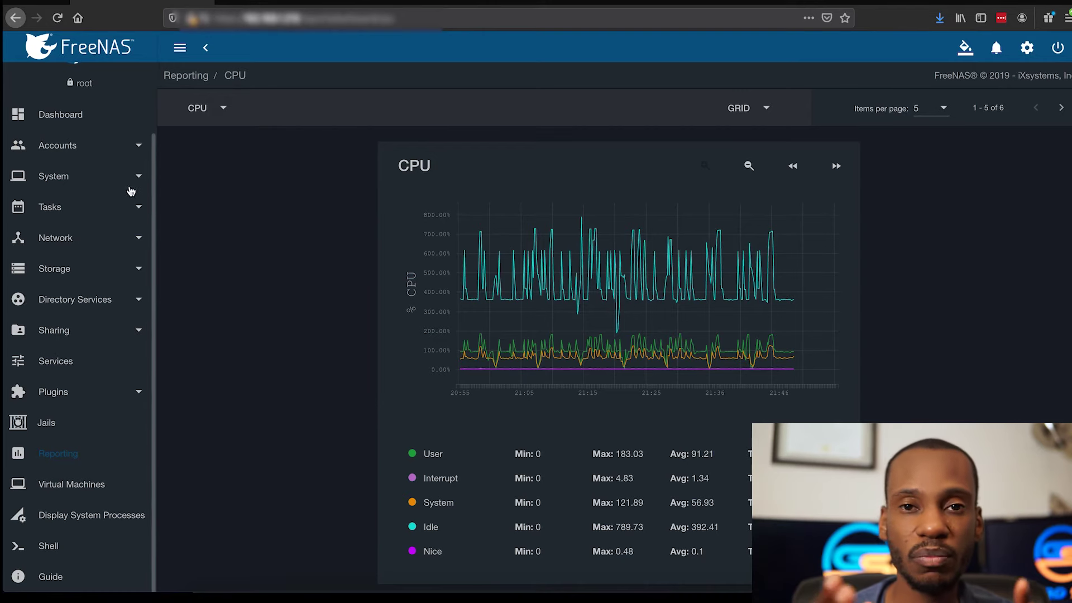
pyautogui.click(74, 114)
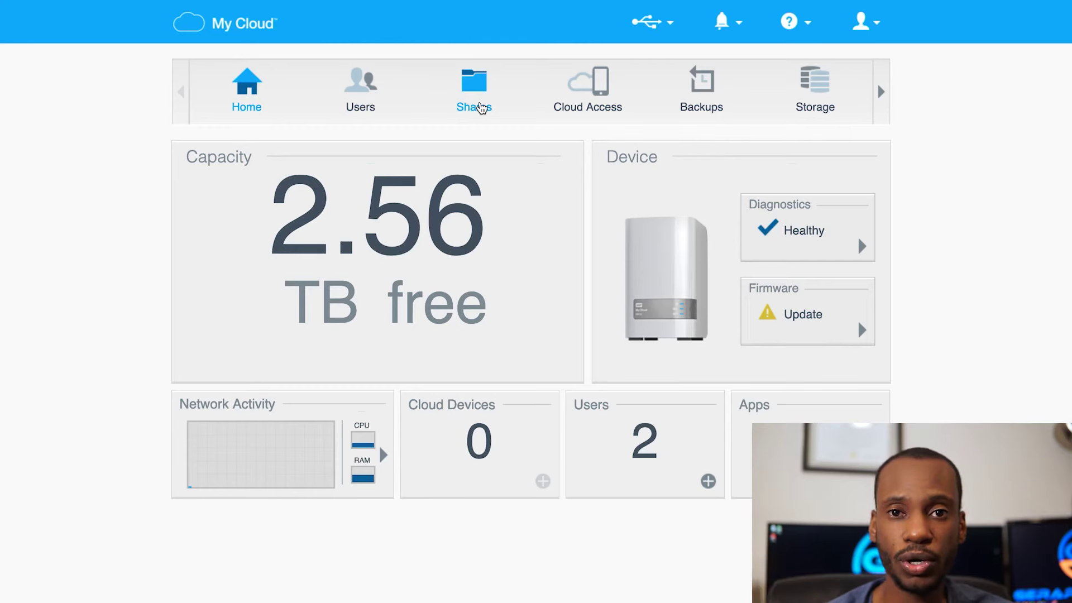
# In the My Cloud device's shares, view the profiles of the camuser and Recordings shares
pyautogui.click(482, 107)
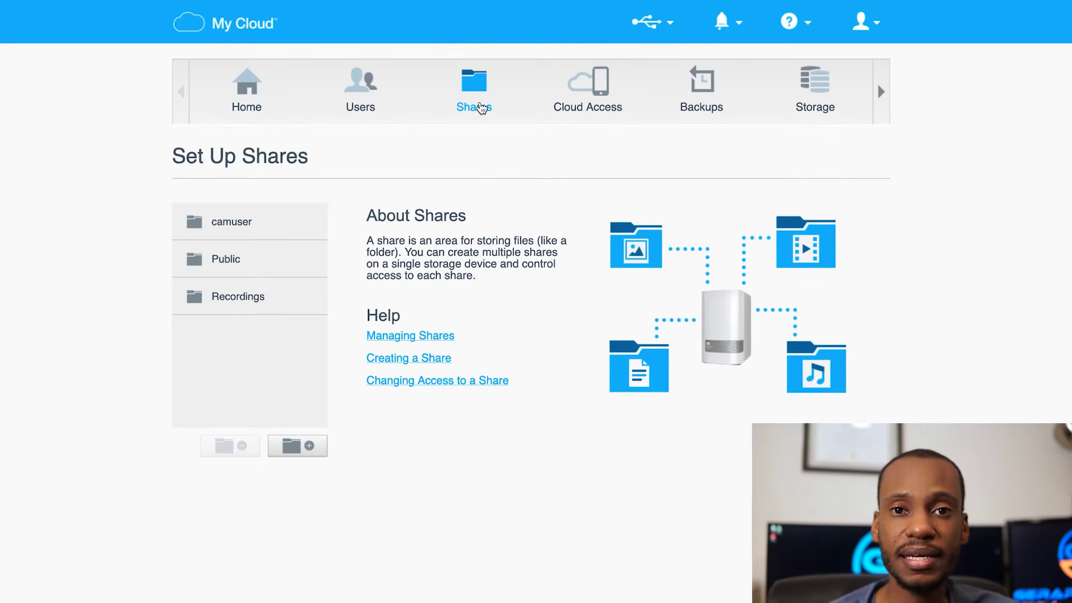
pyautogui.click(315, 221)
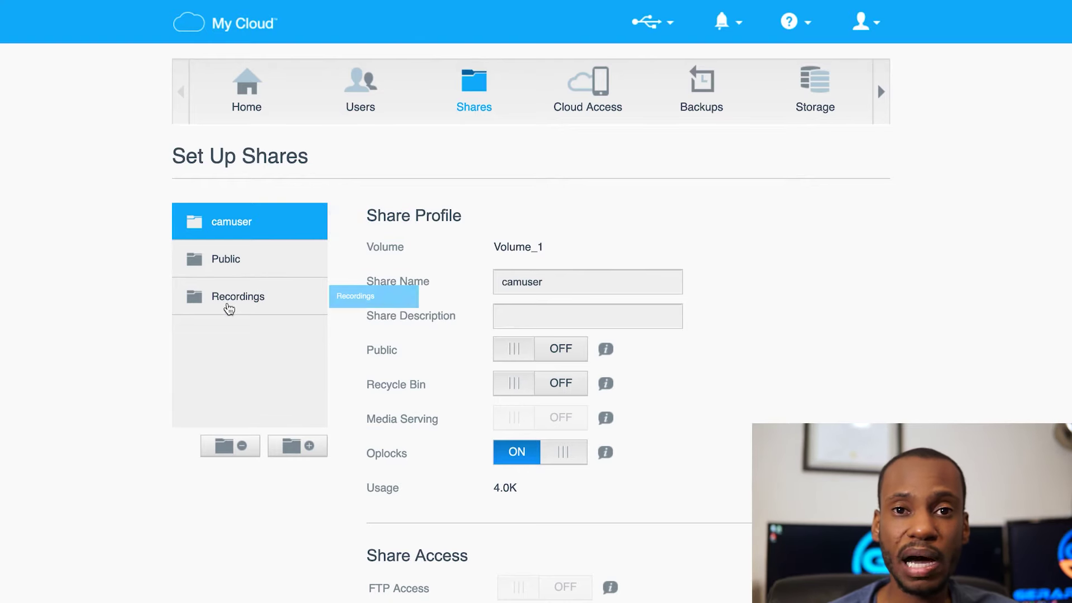
pyautogui.click(230, 304)
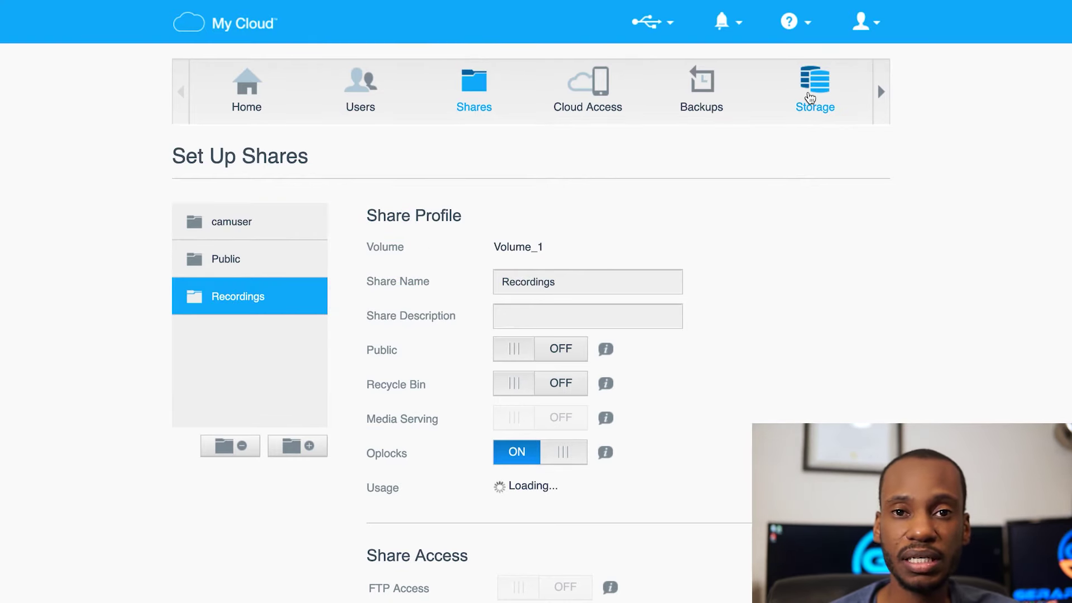
# Check the storage RAID profile and disk status, and view the hard drive information for Drive1
pyautogui.click(810, 98)
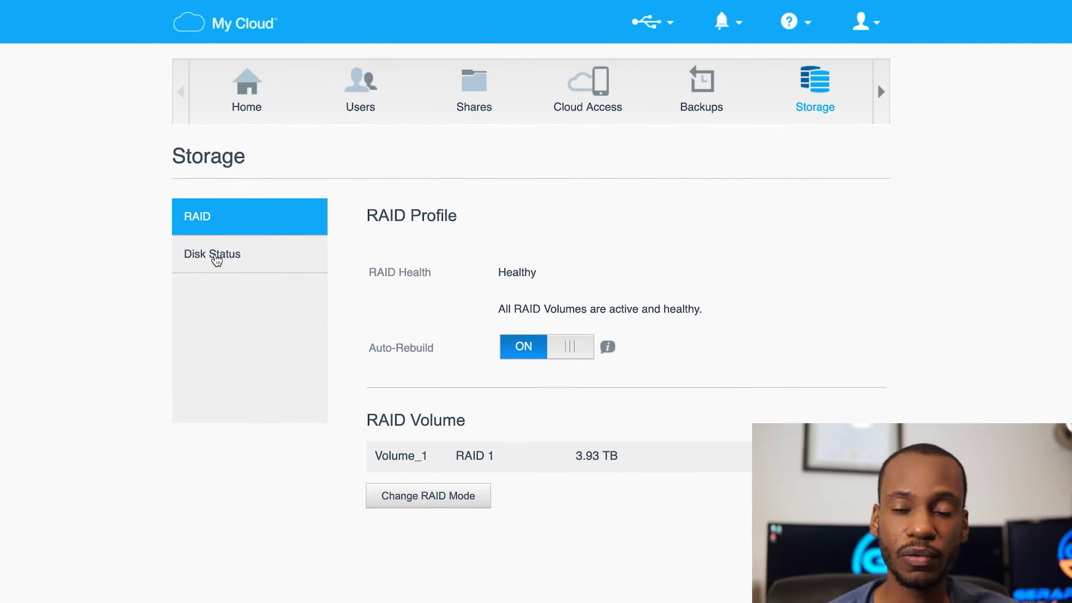
pyautogui.click(216, 258)
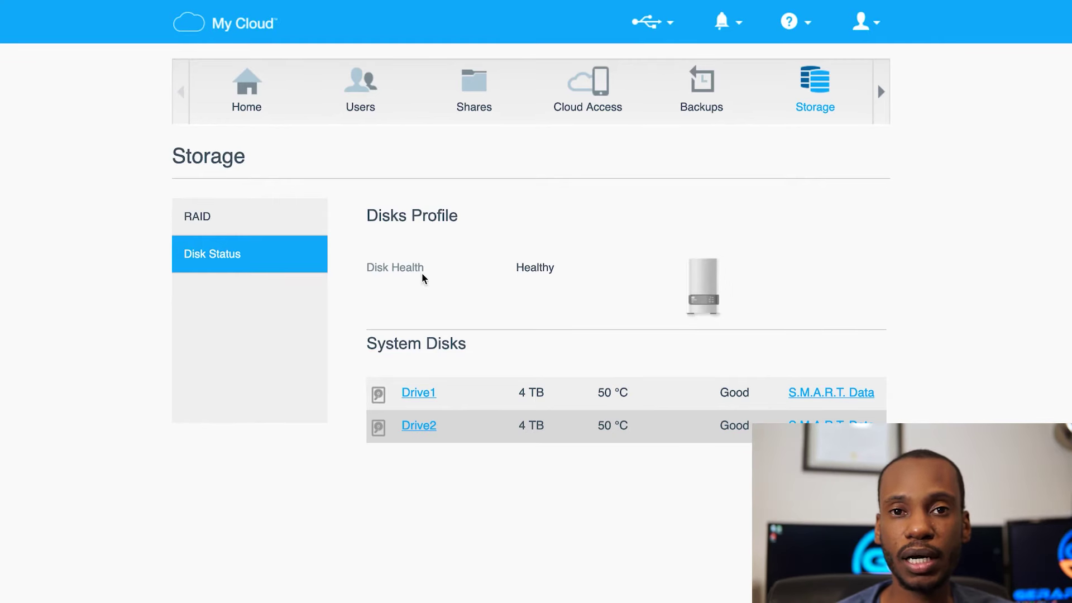
pyautogui.click(885, 105)
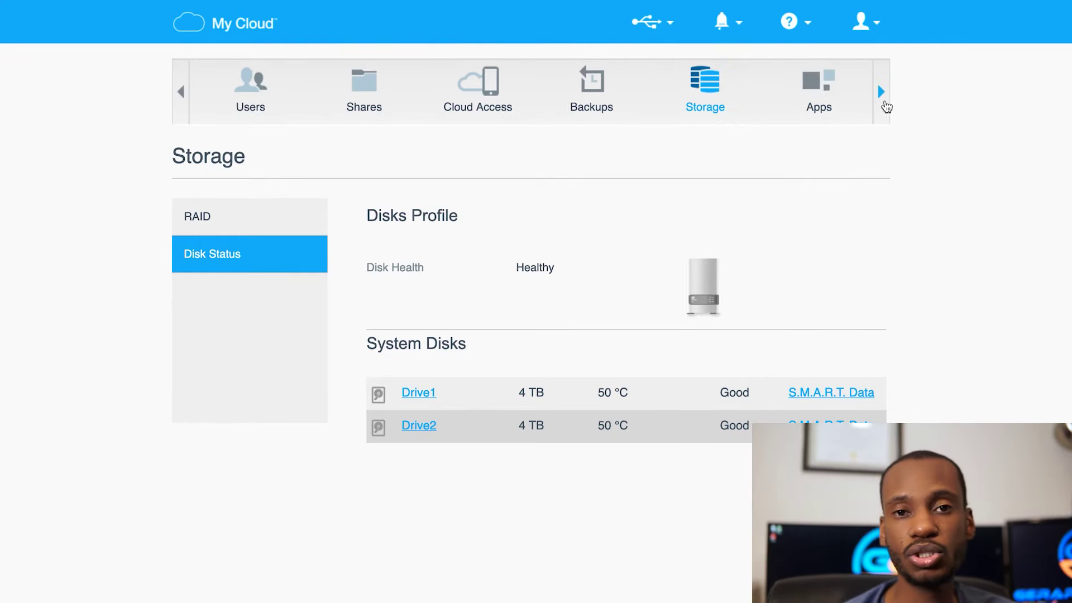
pyautogui.click(885, 106)
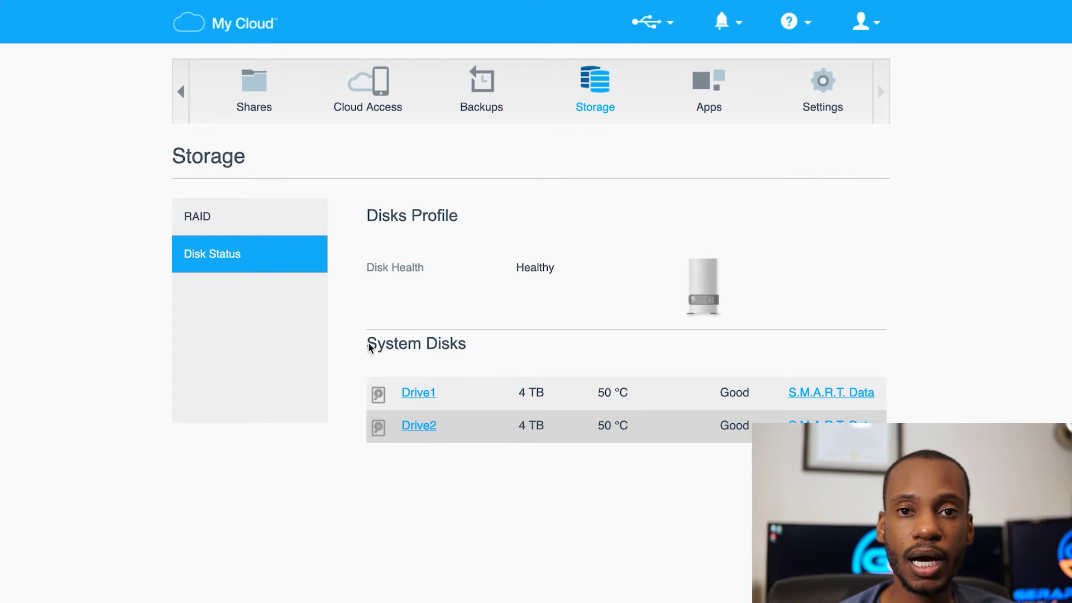
pyautogui.click(416, 392)
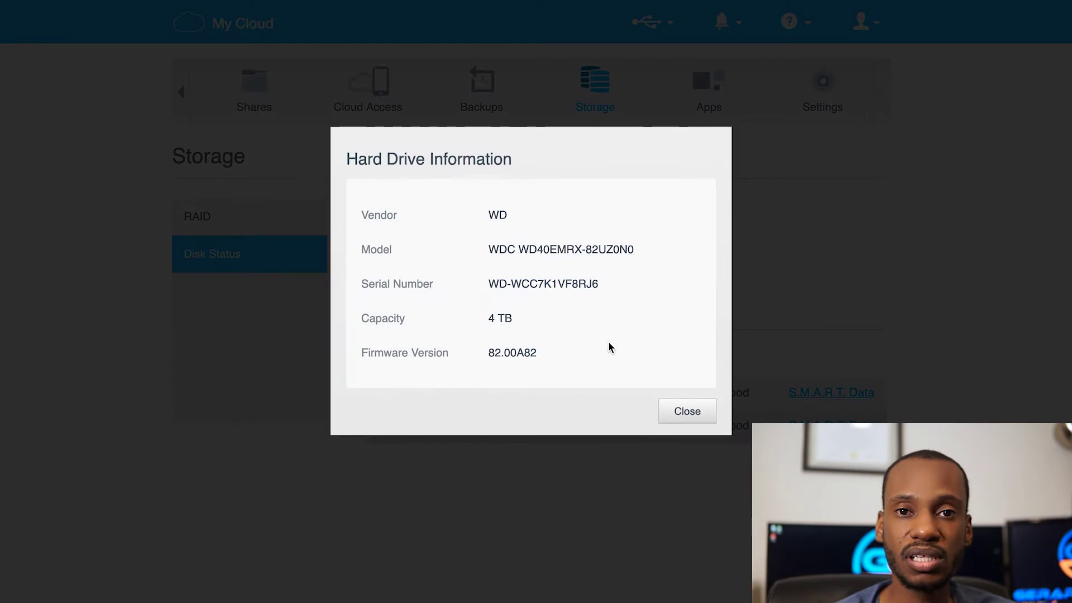
pyautogui.click(688, 413)
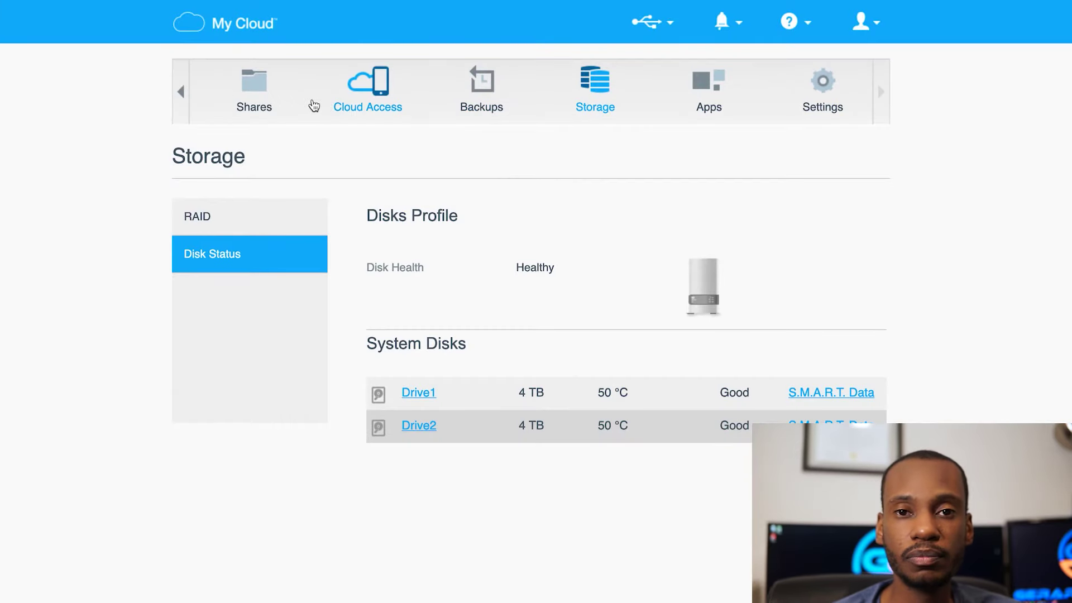
# Reopen the Recordings share and review its profile, share access and user access settings
pyautogui.click(260, 88)
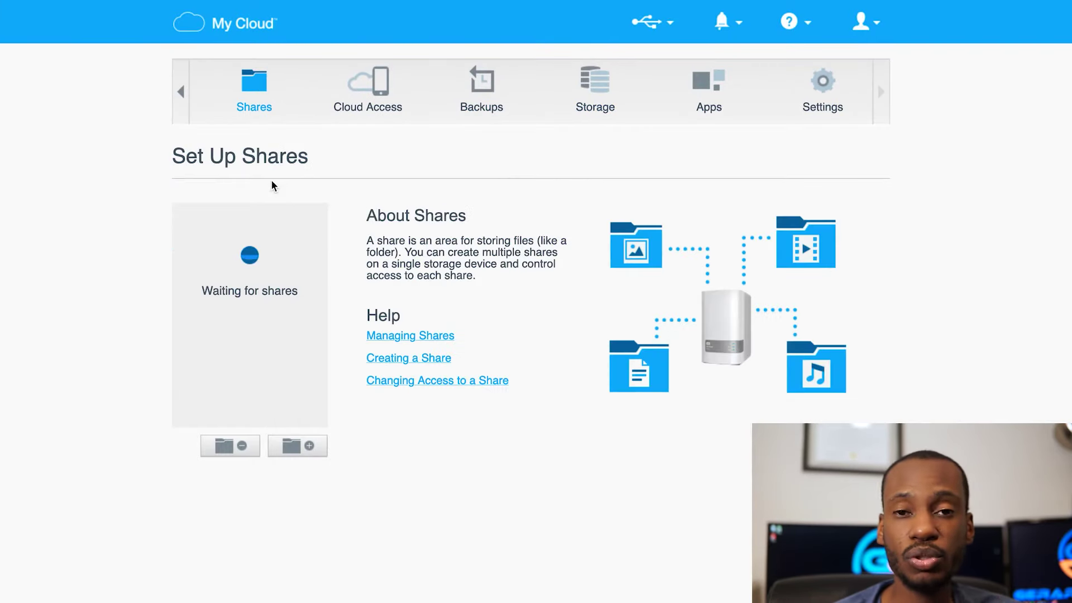
pyautogui.click(231, 301)
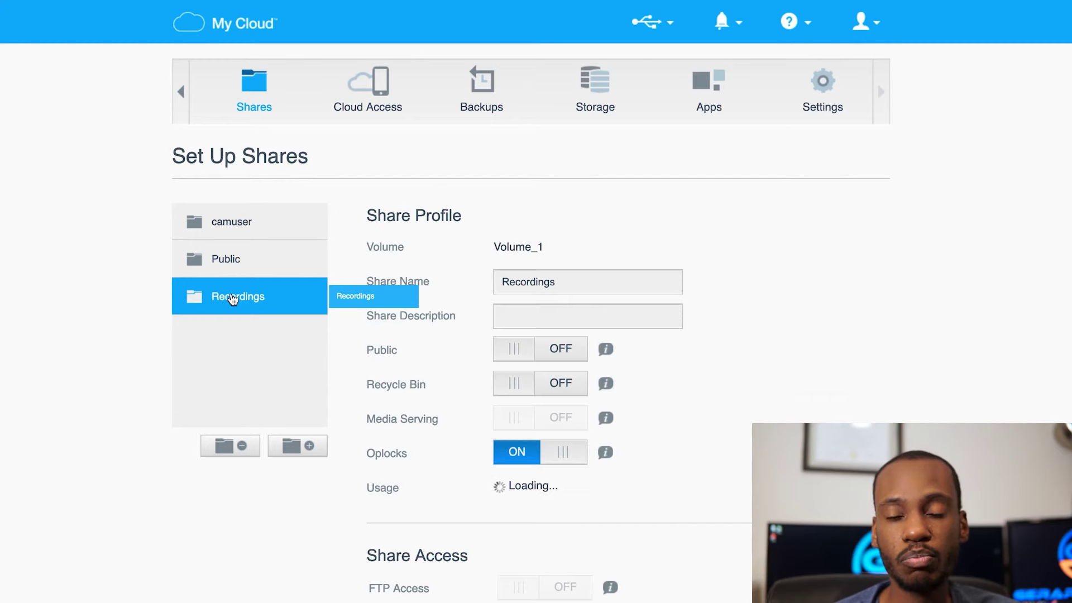
pyautogui.scroll(-3, 442, 415)
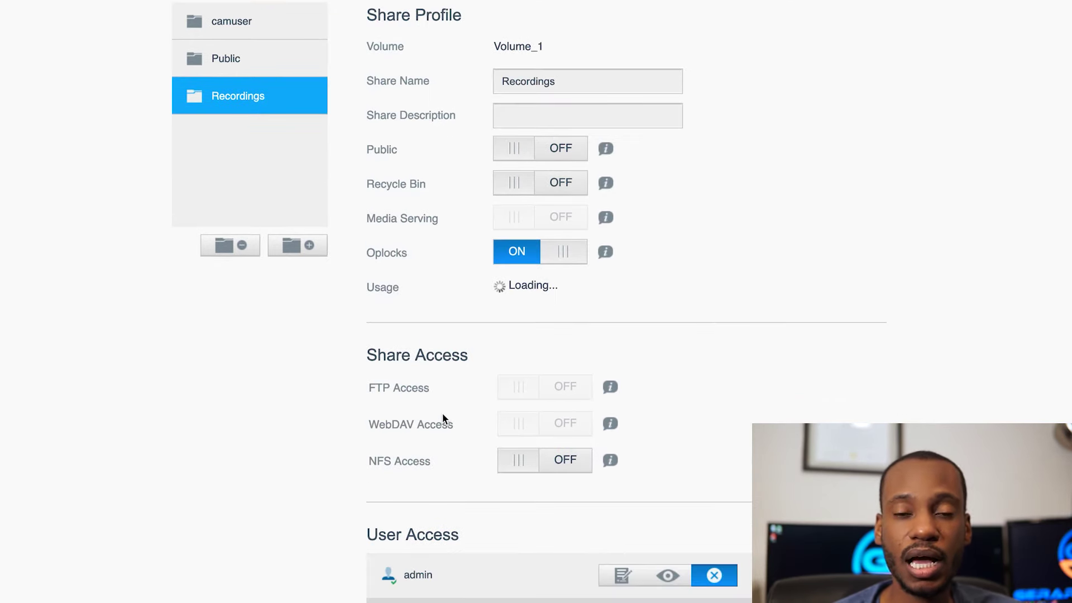
pyautogui.scroll(3, 444, 418)
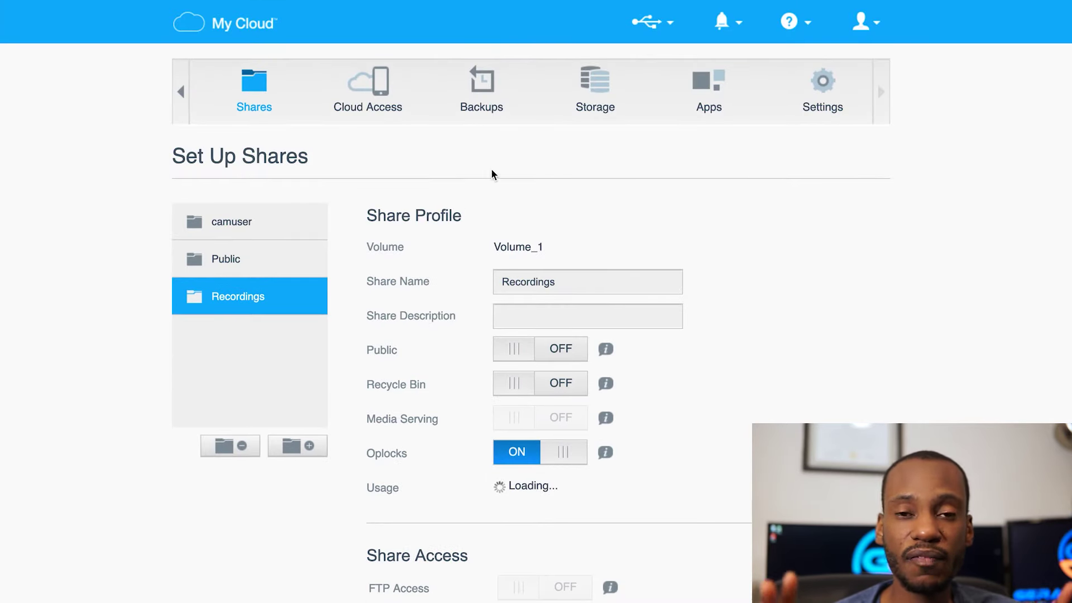
# Check for connected USB devices, return to the My Cloud home overview and show the Apps and Settings sections
pyautogui.click(667, 25)
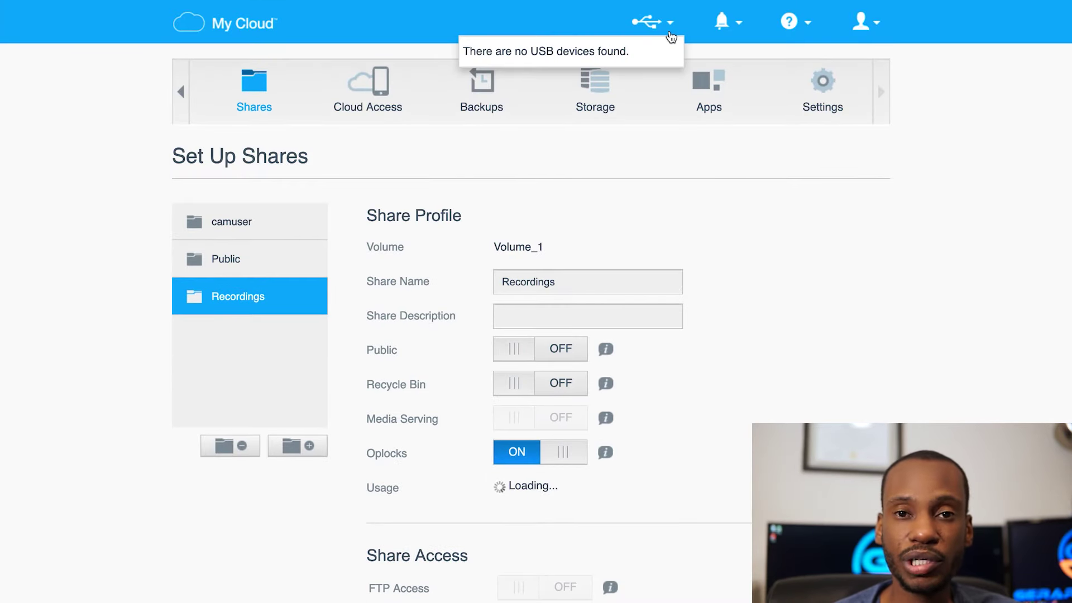
pyautogui.click(715, 147)
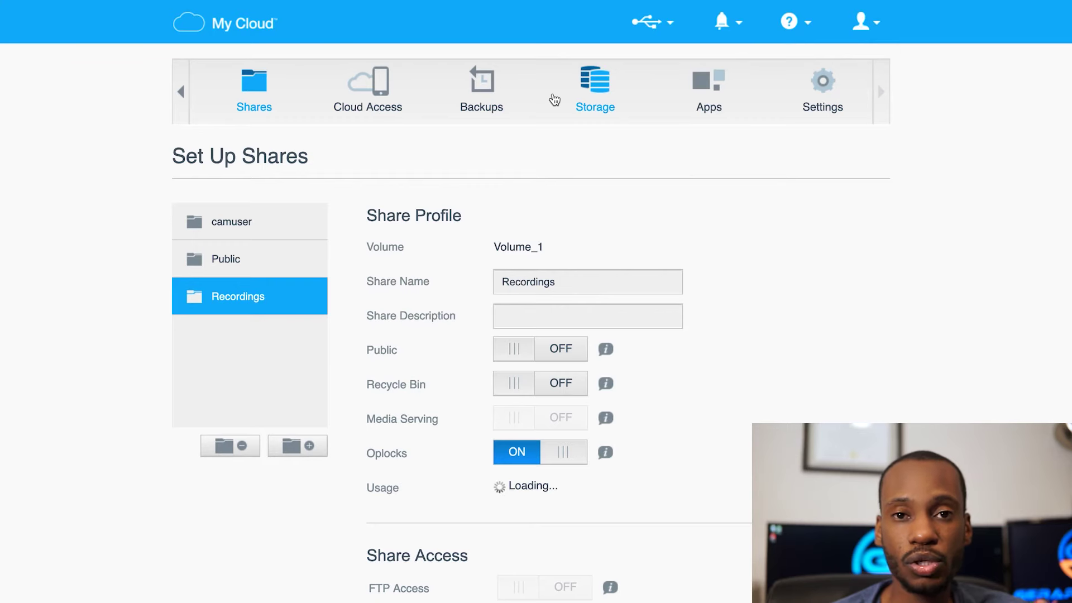
pyautogui.click(354, 99)
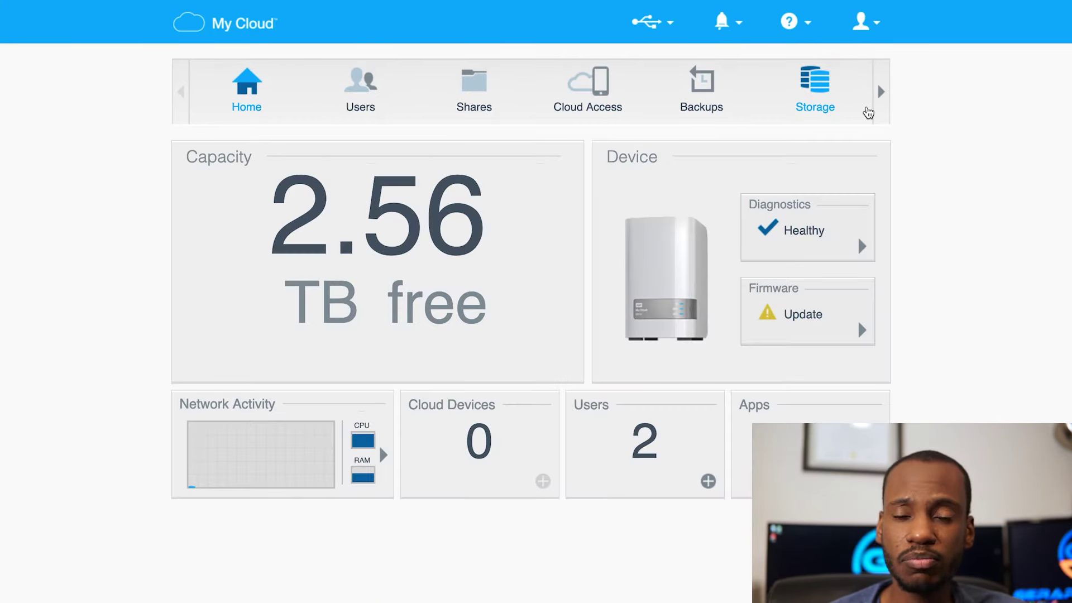
pyautogui.click(880, 110)
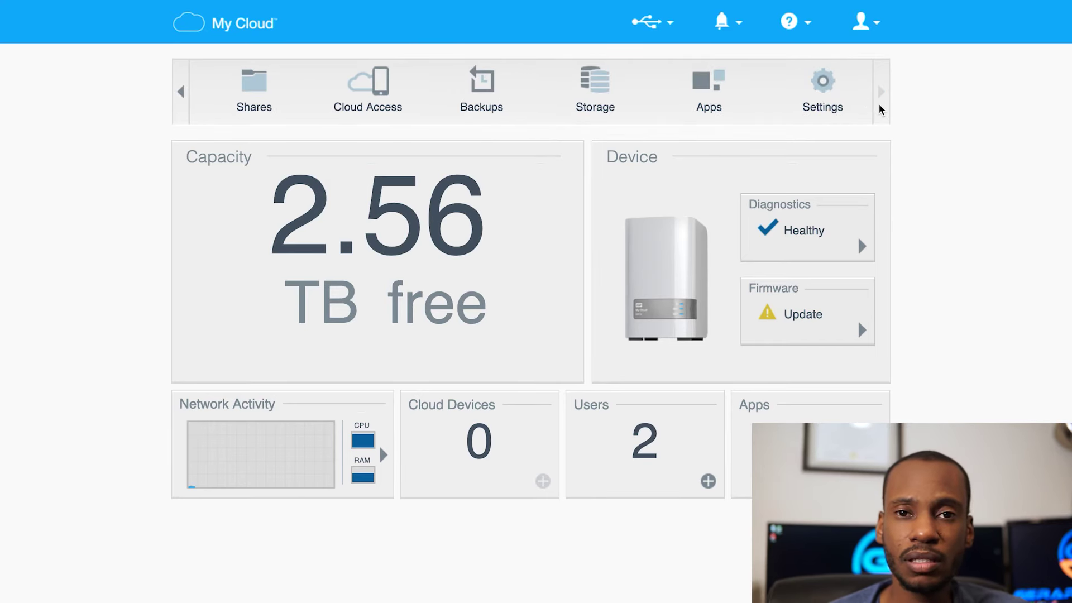
# In the Web File Viewer app, browse the Recordings share through the folder starting 58f13a5c to its 2021 folder
pyautogui.click(710, 104)
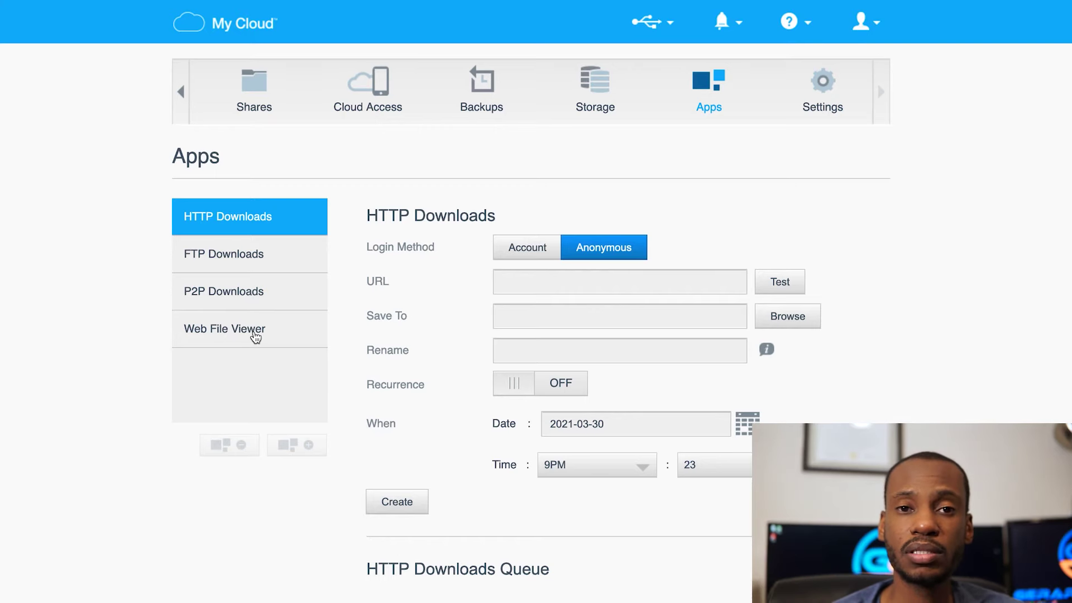
pyautogui.click(255, 337)
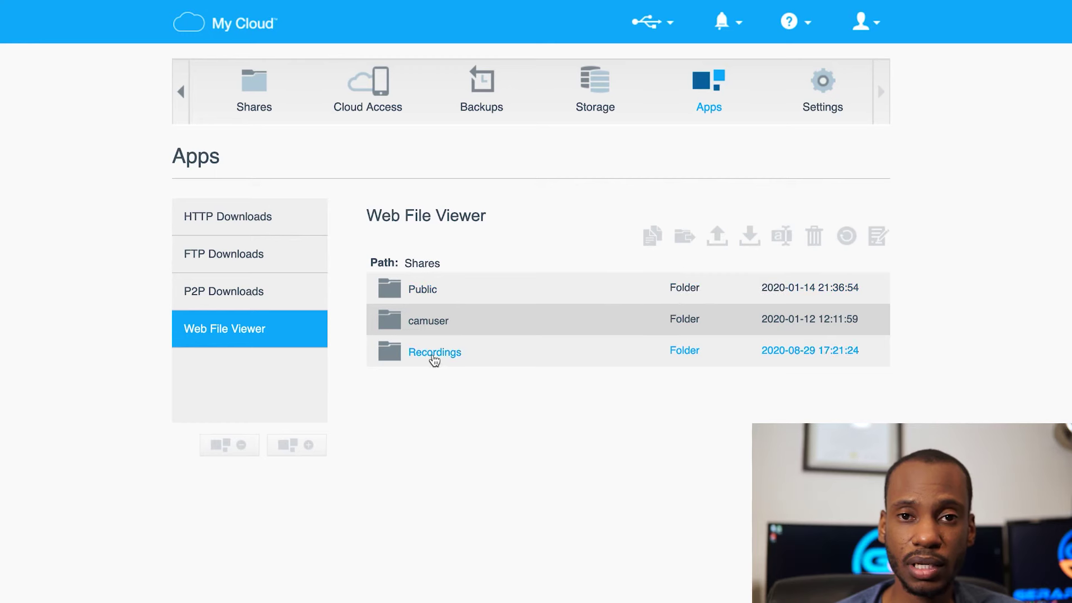
pyautogui.click(435, 360)
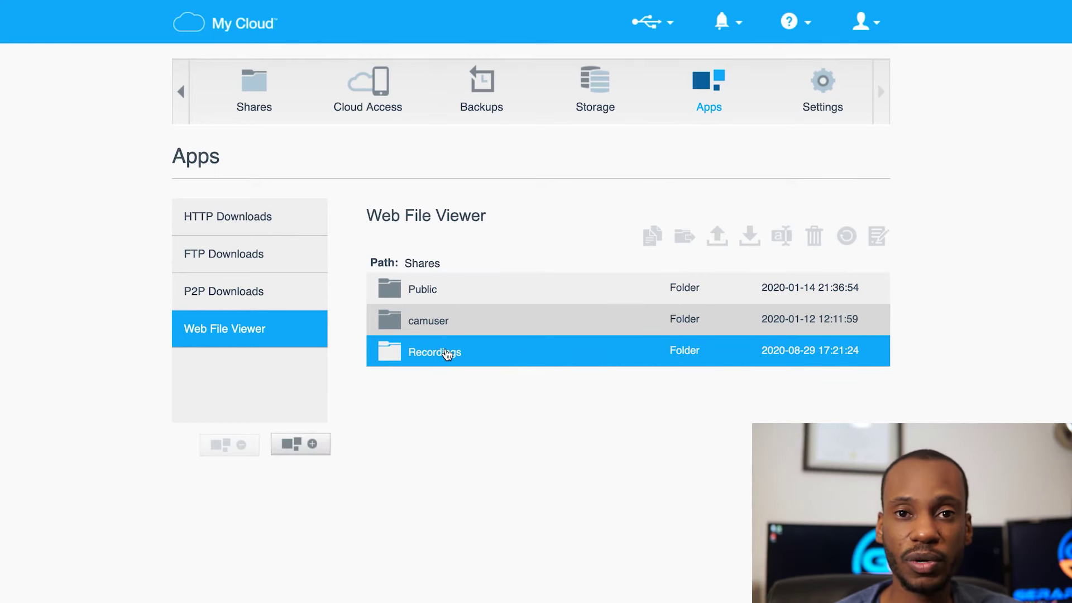
pyautogui.doubleClick(446, 356)
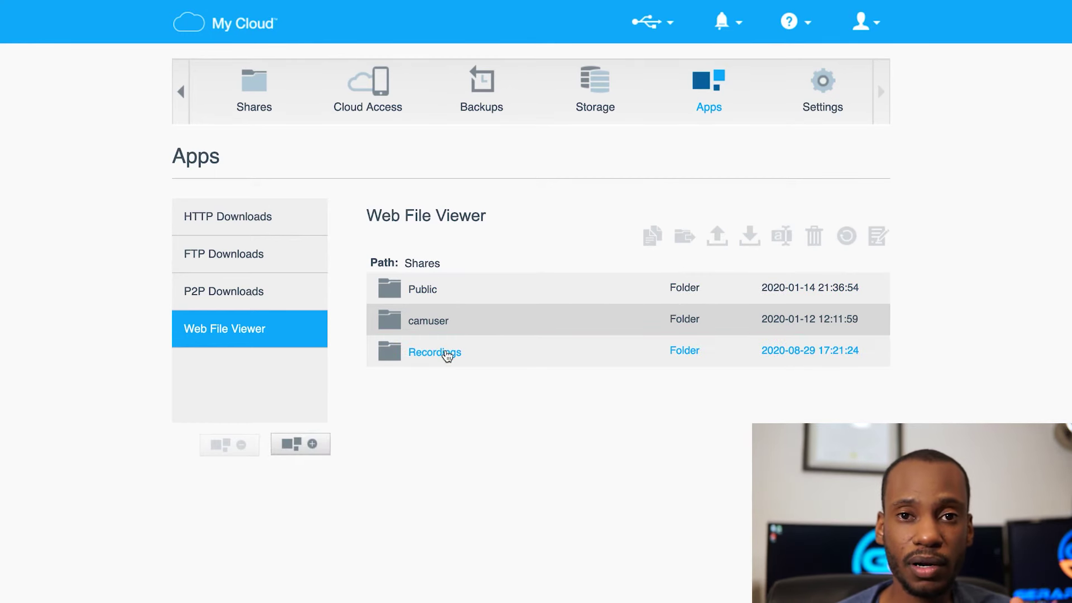
pyautogui.doubleClick(446, 356)
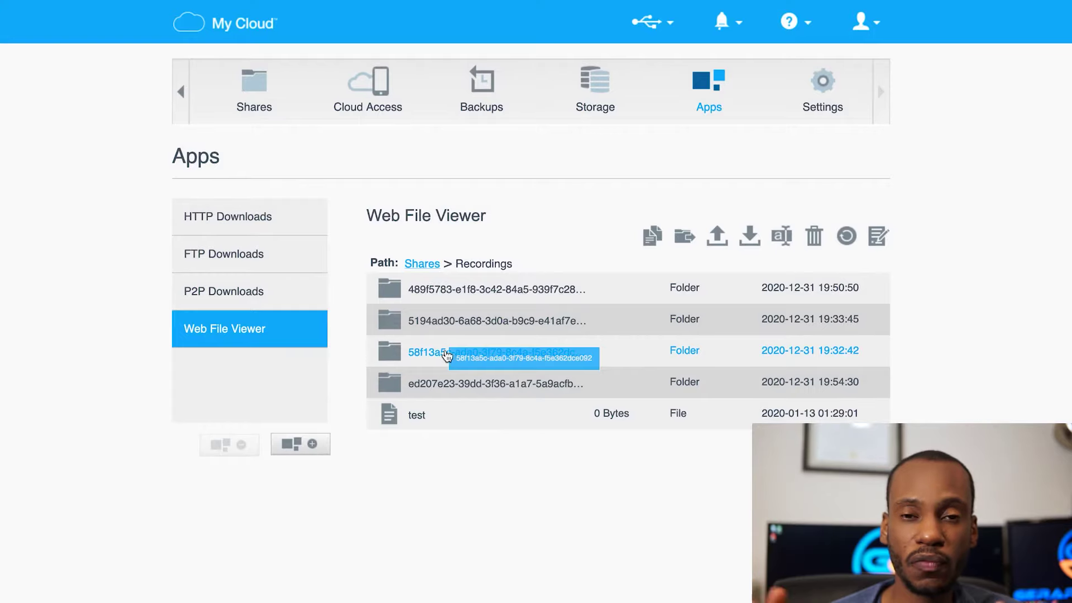
pyautogui.doubleClick(447, 355)
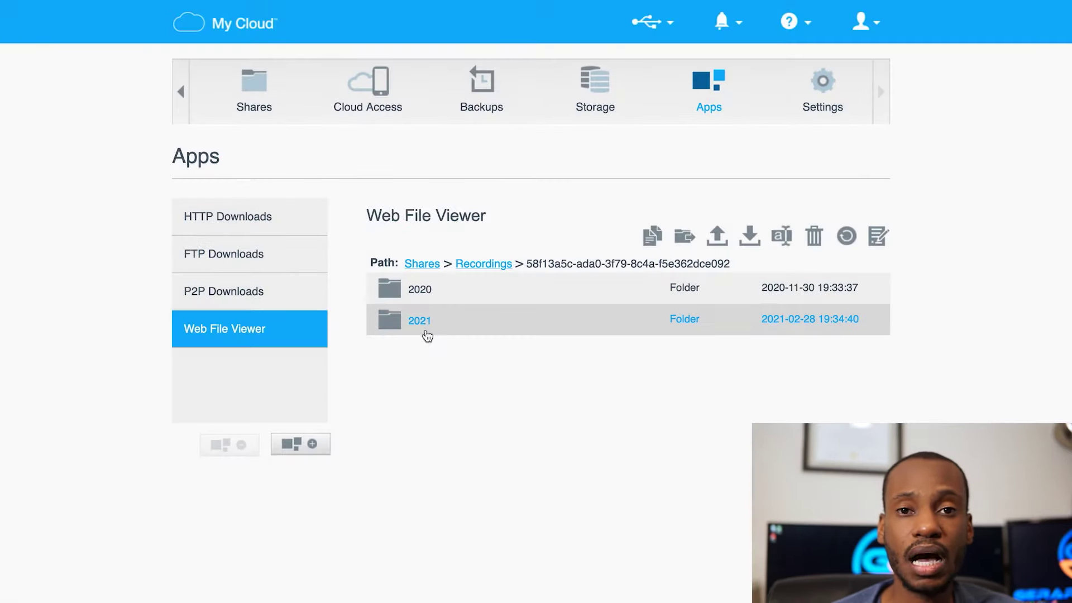
pyautogui.doubleClick(427, 334)
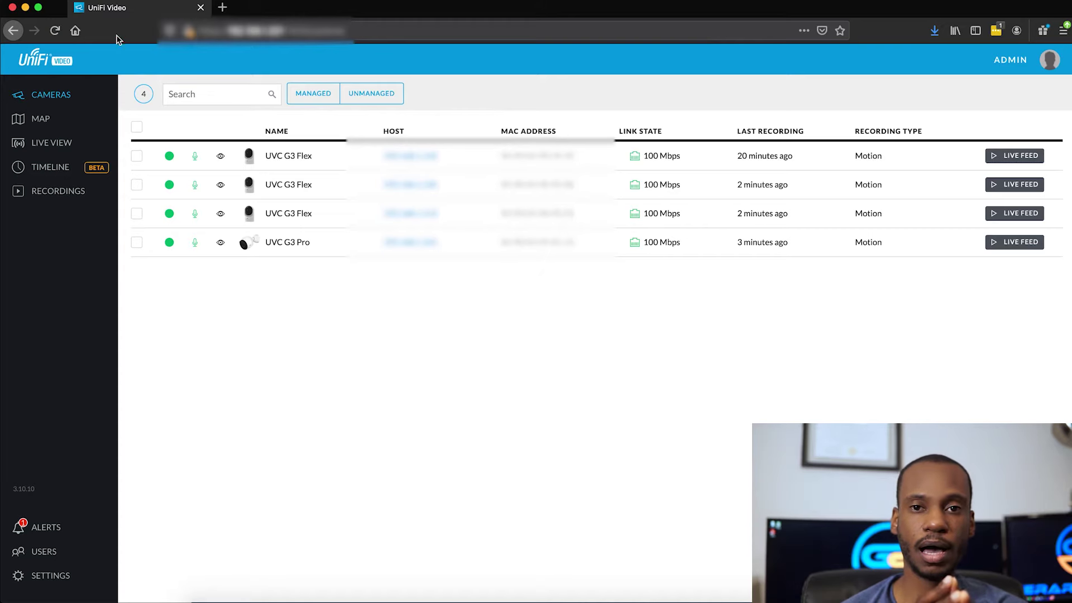
# In UniFi Video, view the live view, timeline, recordings and settings pages in turn
pyautogui.click(47, 144)
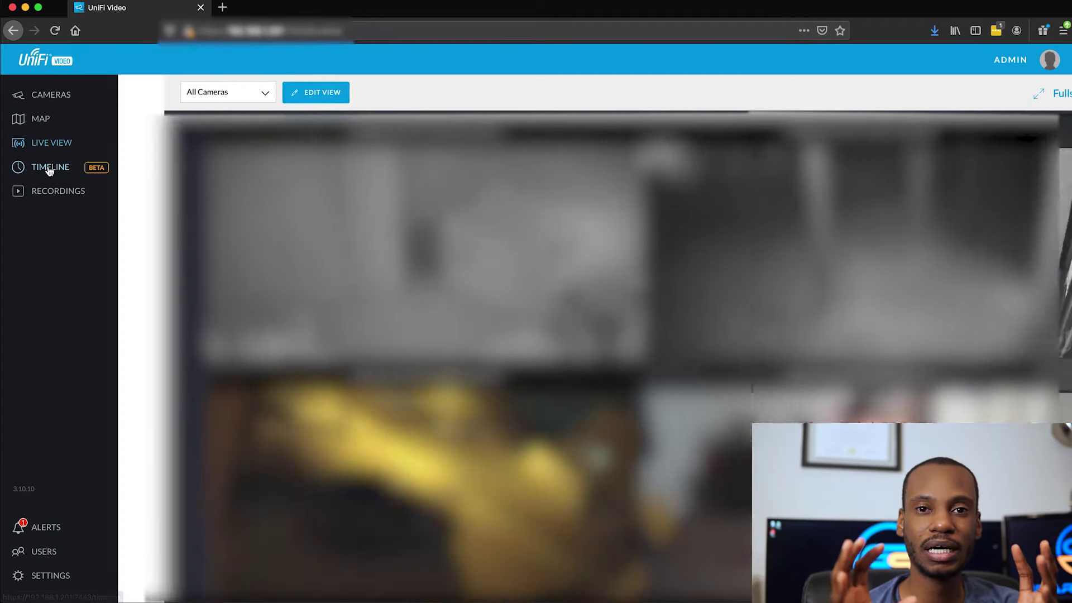
pyautogui.click(50, 168)
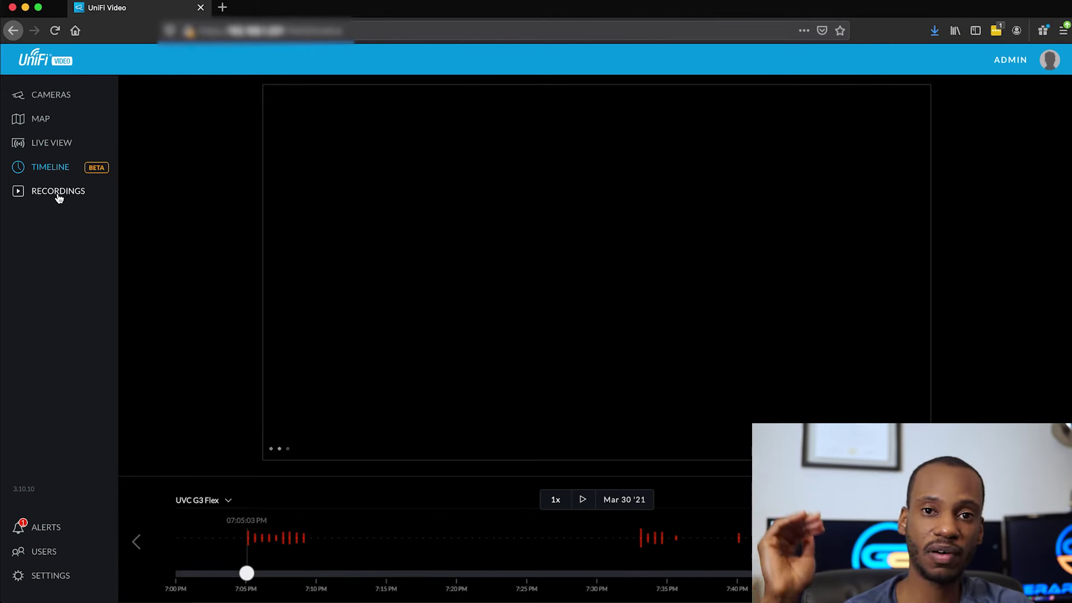
pyautogui.click(58, 192)
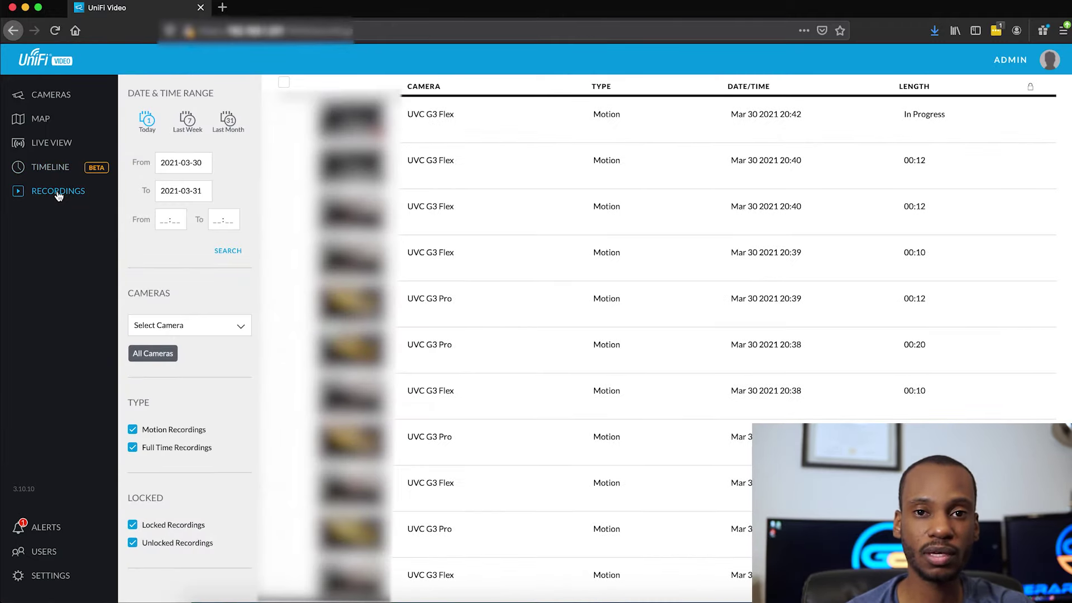
pyautogui.click(34, 575)
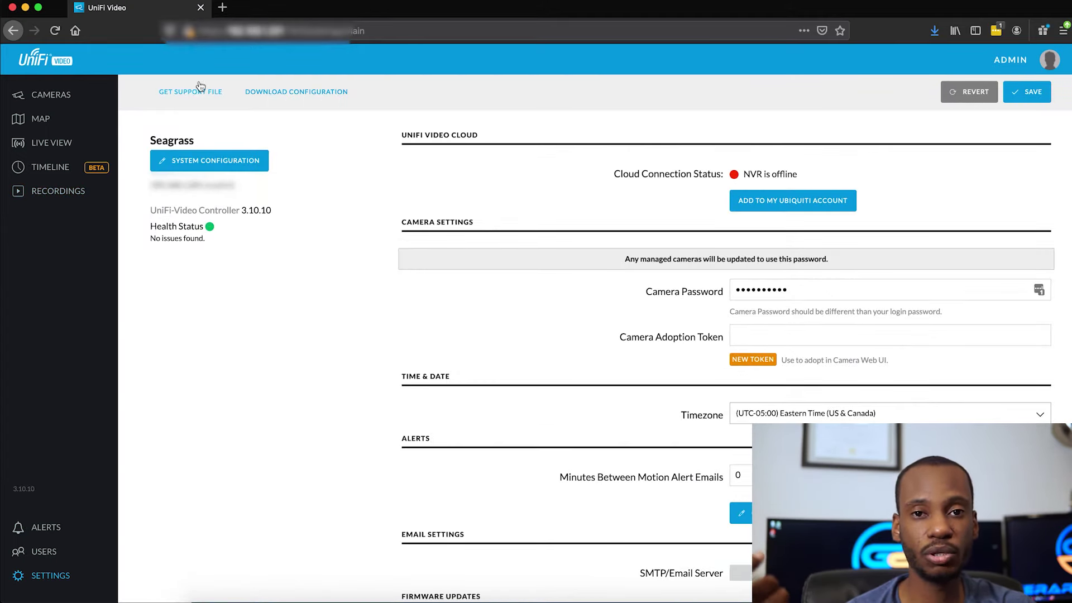
# Open the UVC G3 Pro's details from the camera list and review its recording configuration, including the available record modes
pyautogui.click(48, 97)
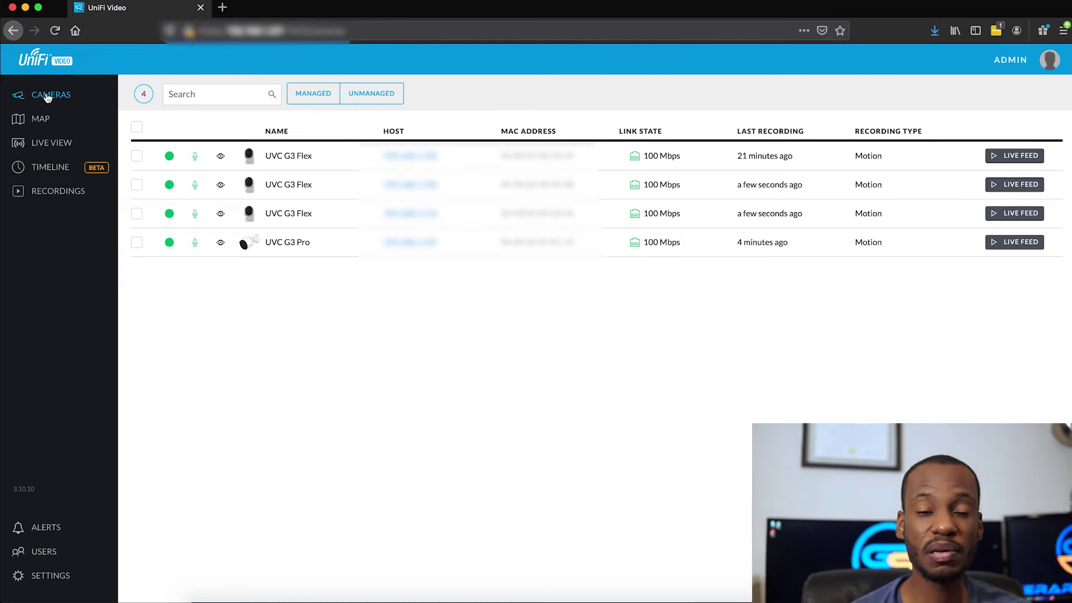
pyautogui.click(221, 245)
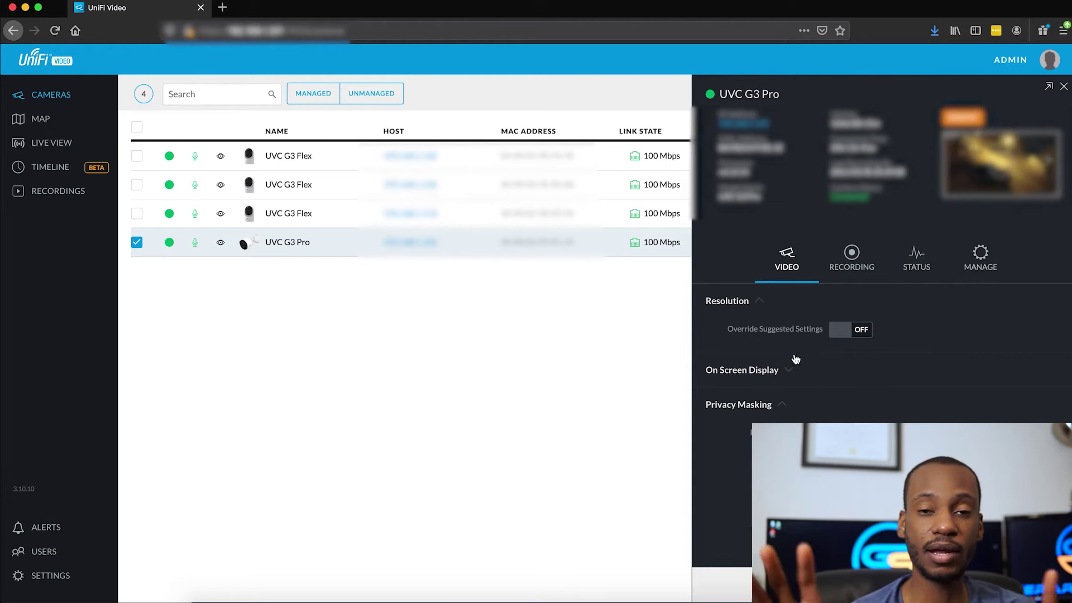
pyautogui.click(849, 267)
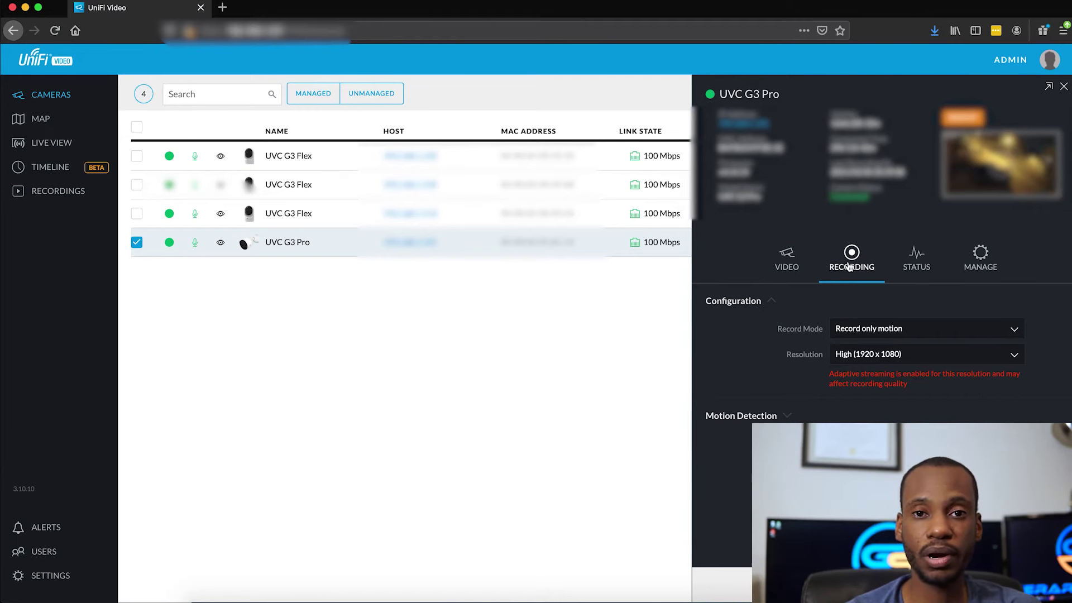
pyautogui.click(890, 331)
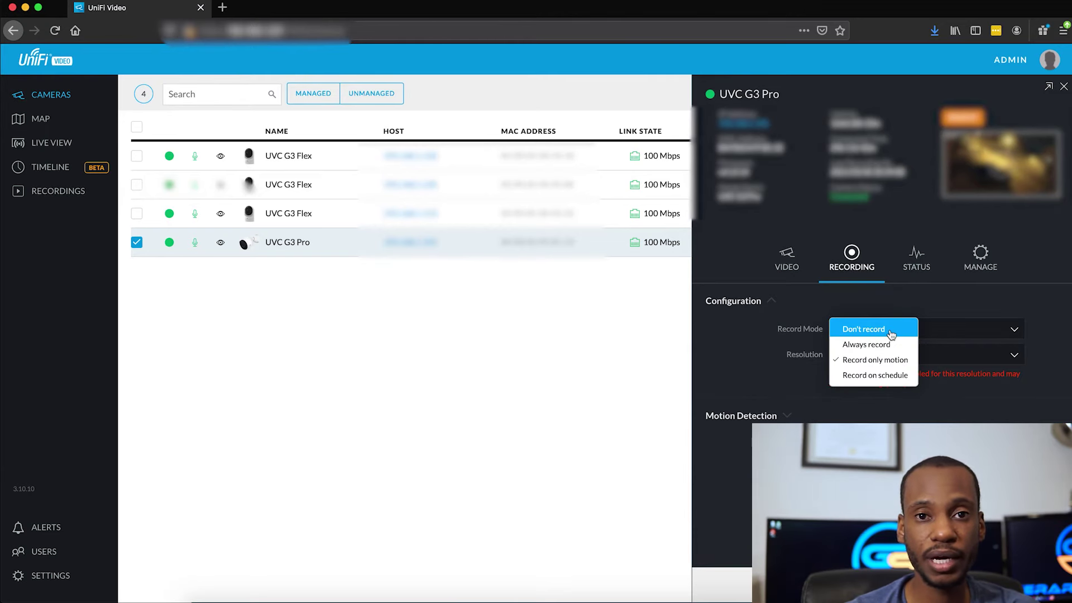
pyautogui.click(915, 299)
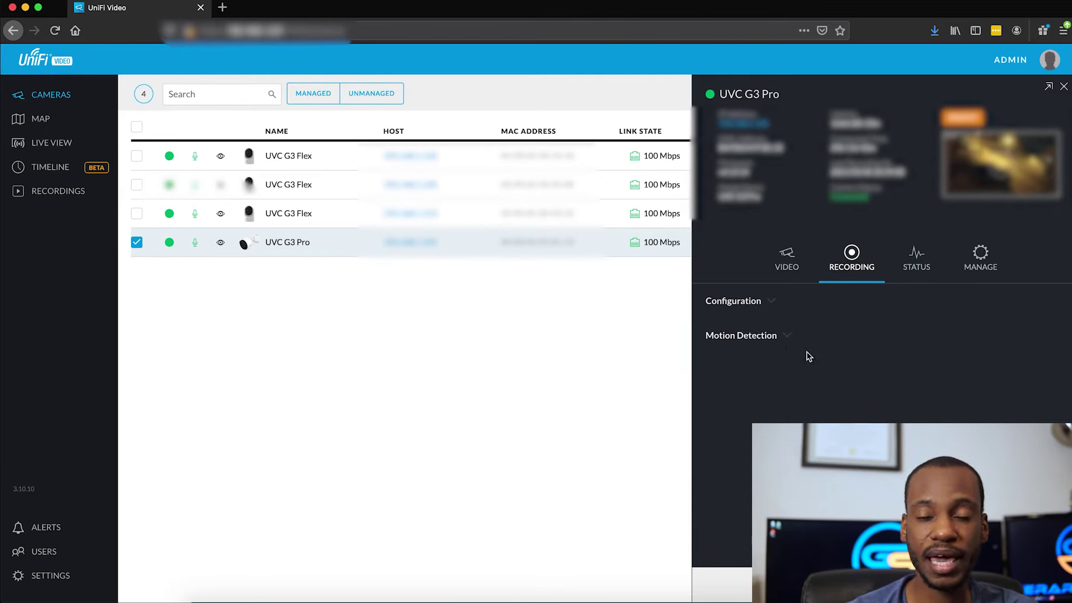
# Review the UVC G3 Pro's motion detection settings and view its configured motion zone, leaving the zone unsaved
pyautogui.click(786, 345)
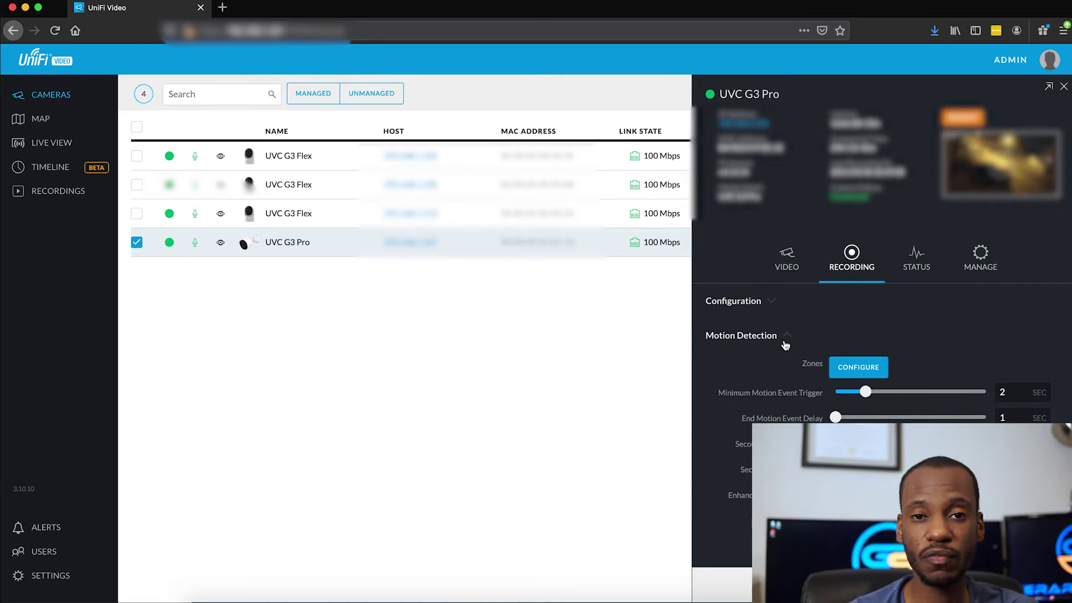
pyautogui.click(847, 367)
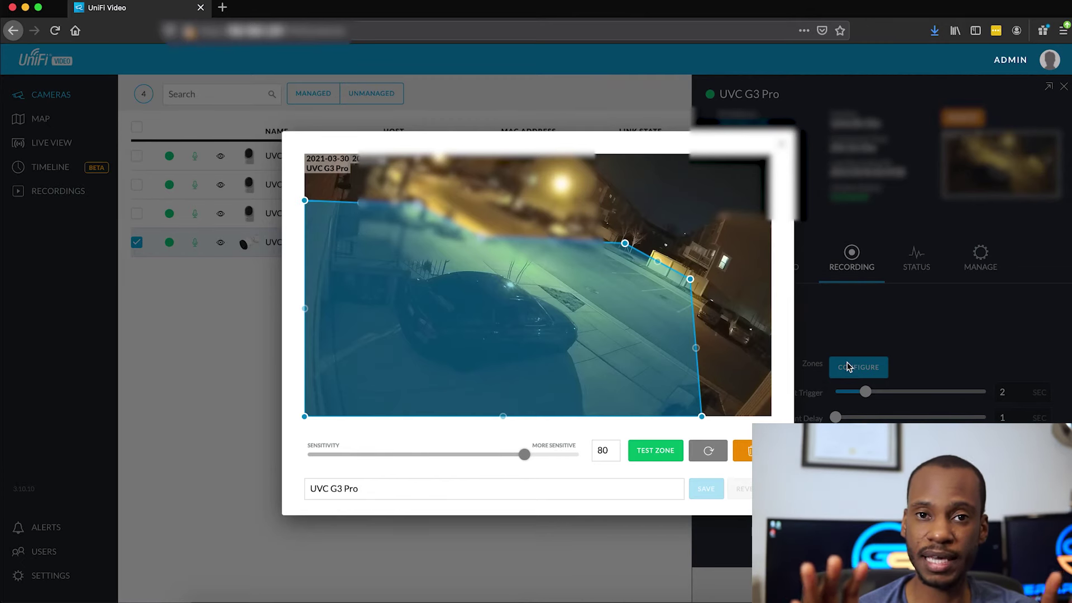
pyautogui.click(784, 147)
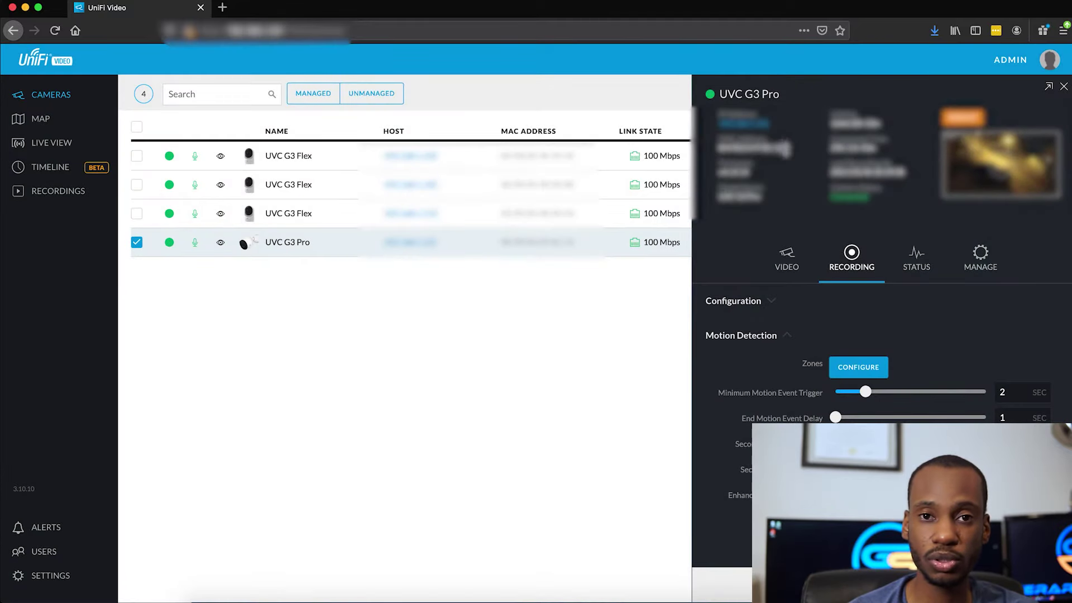
# Examine the UVC G3 Pro's status graphs for CPU, memory, network and disk usage
pyautogui.click(900, 263)
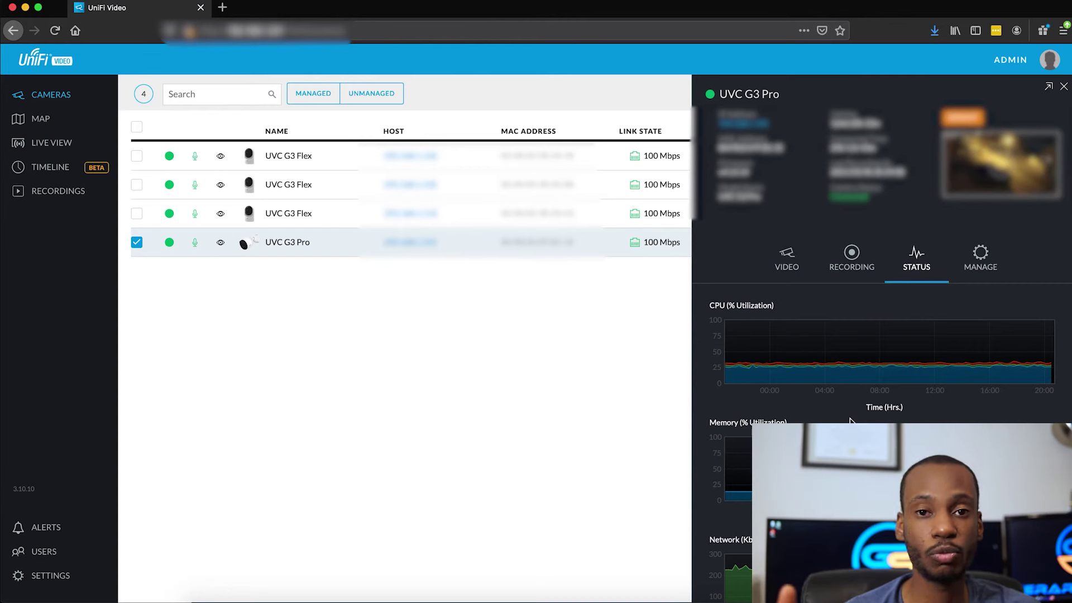
pyautogui.scroll(-2, 850, 420)
pyautogui.scroll(-1, 850, 420)
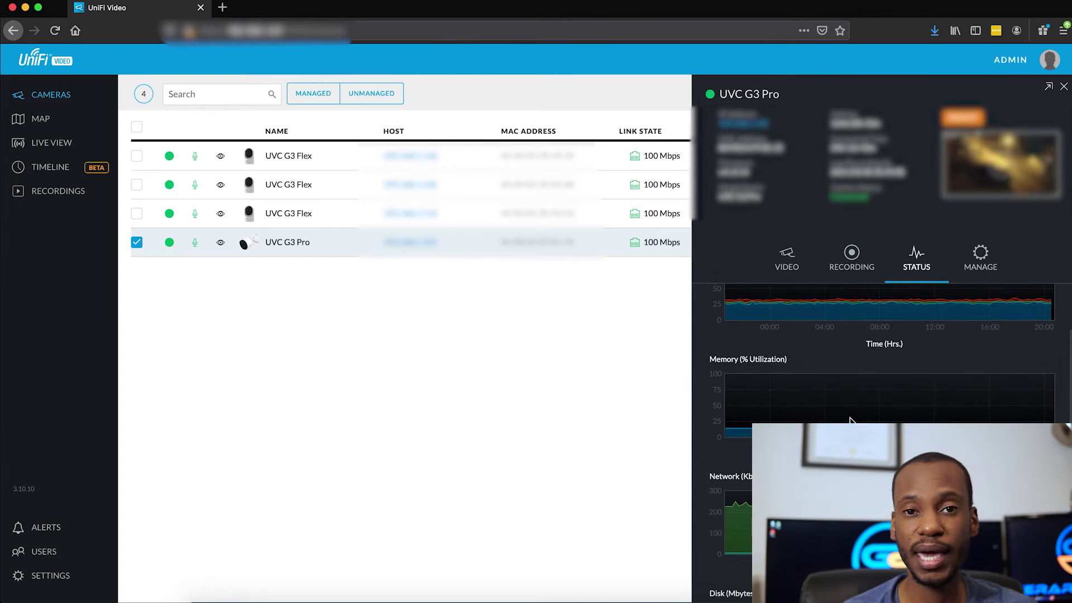
pyautogui.scroll(-4, 850, 420)
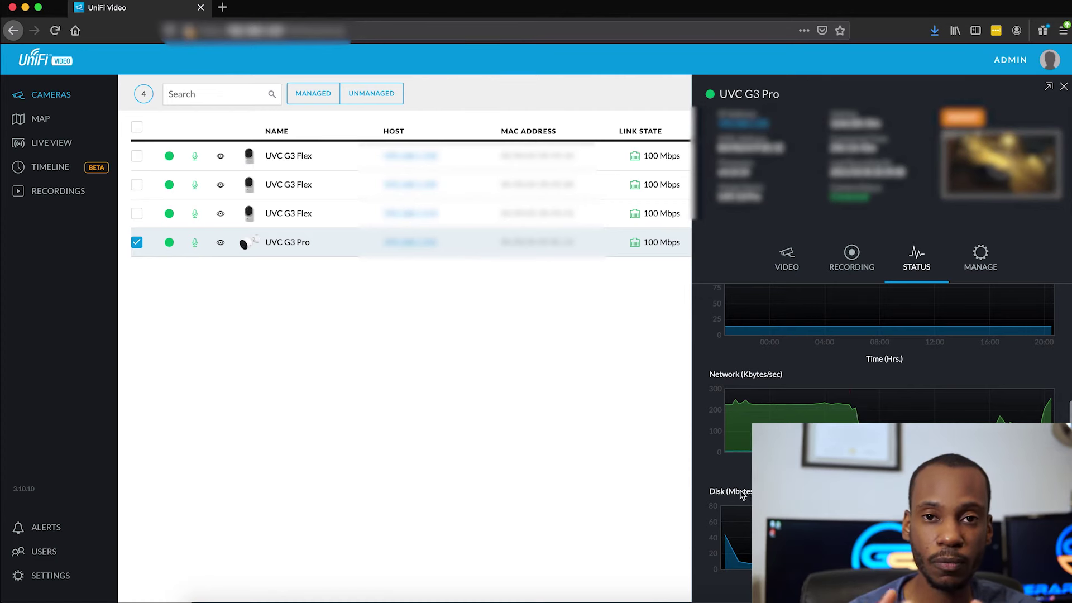
pyautogui.scroll(-2, 882, 441)
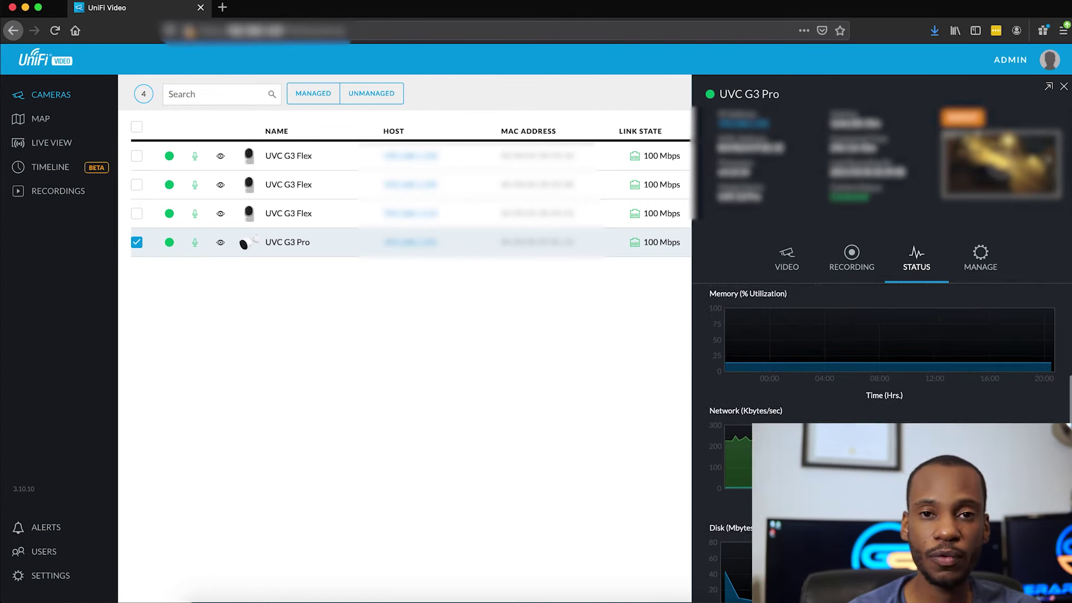
pyautogui.scroll(2, 882, 441)
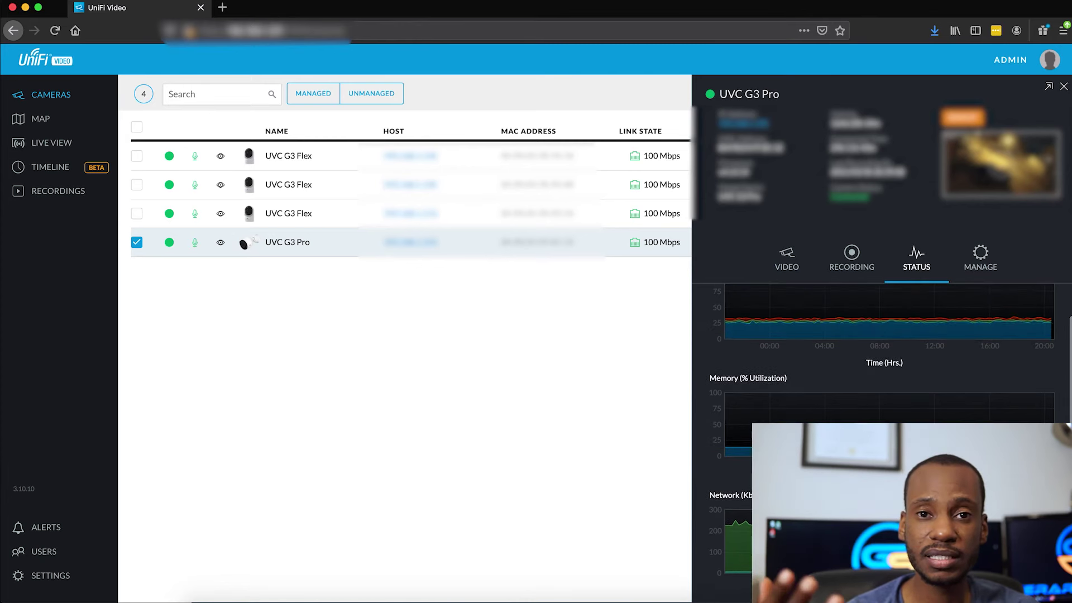
pyautogui.scroll(1, 882, 441)
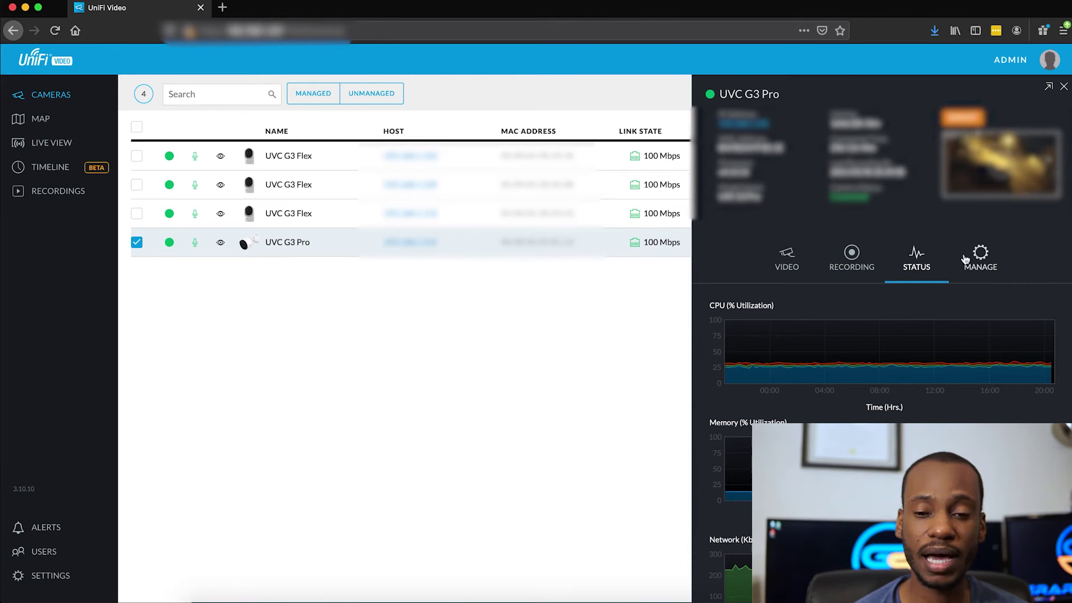
# Check the UVC G3 Pro's management and video settings, then close its details and deselect the camera
pyautogui.click(978, 257)
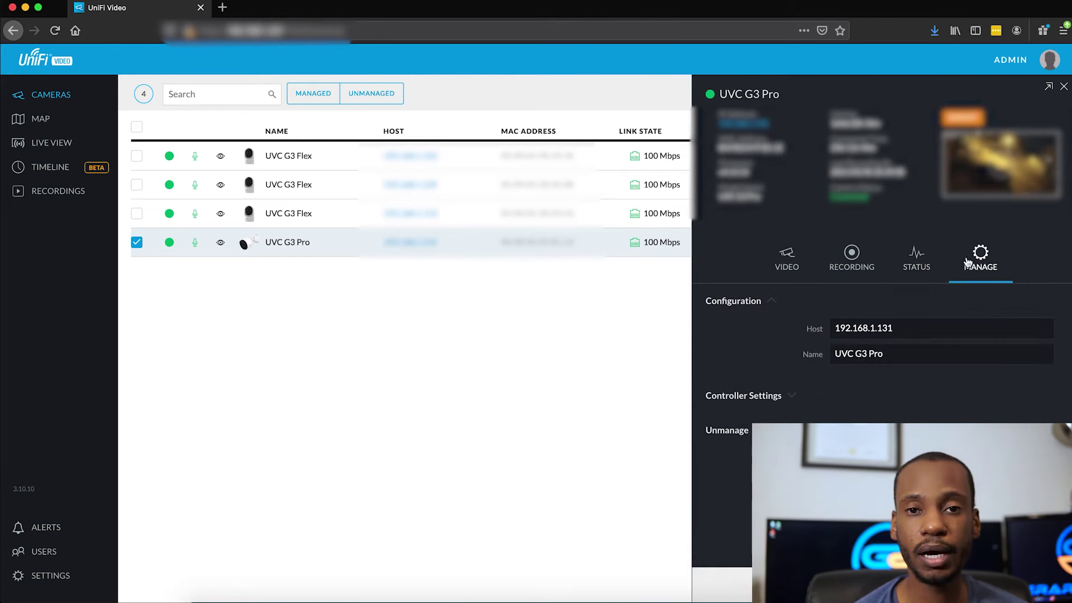
pyautogui.click(782, 396)
pyautogui.click(781, 396)
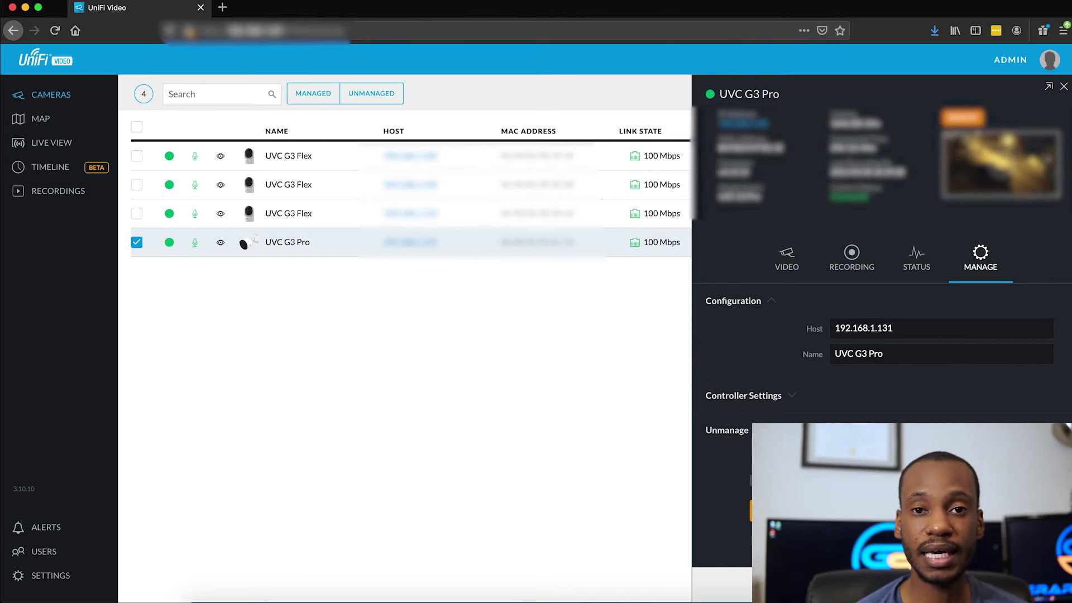
pyautogui.click(785, 260)
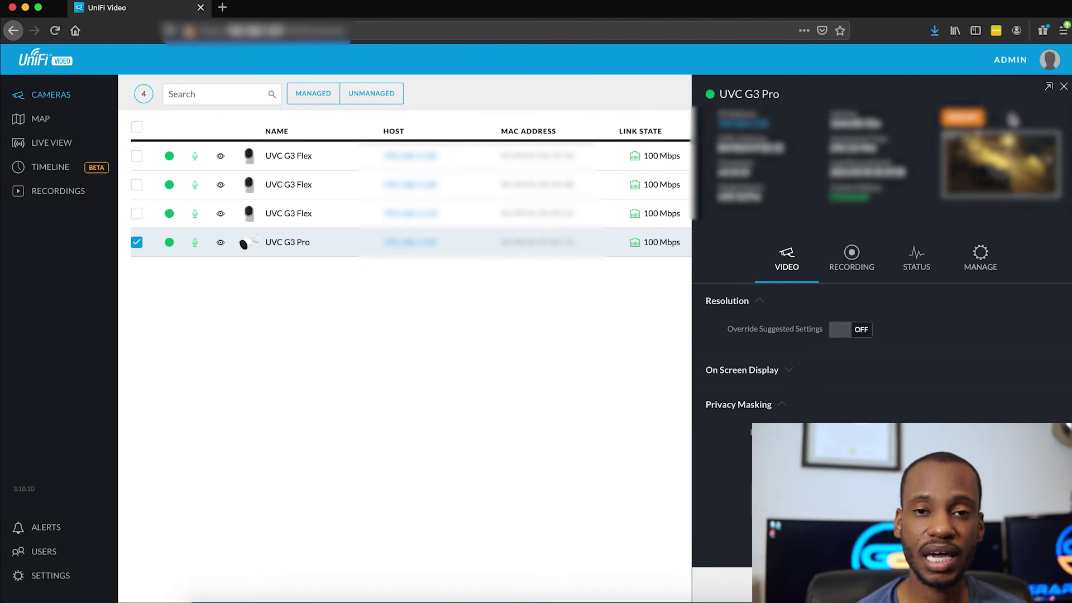
pyautogui.click(1064, 88)
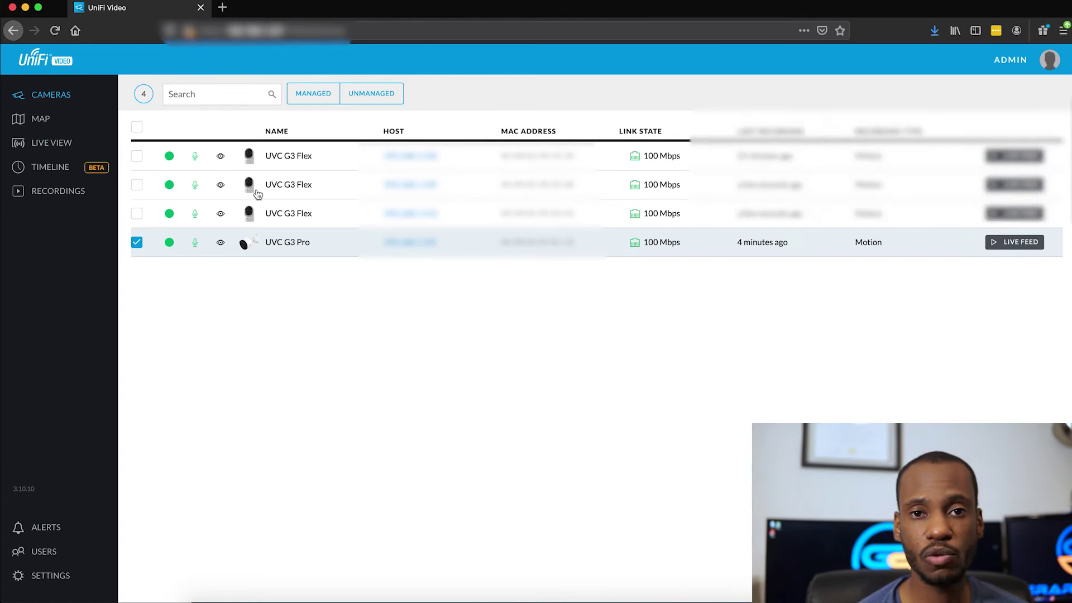
pyautogui.click(137, 245)
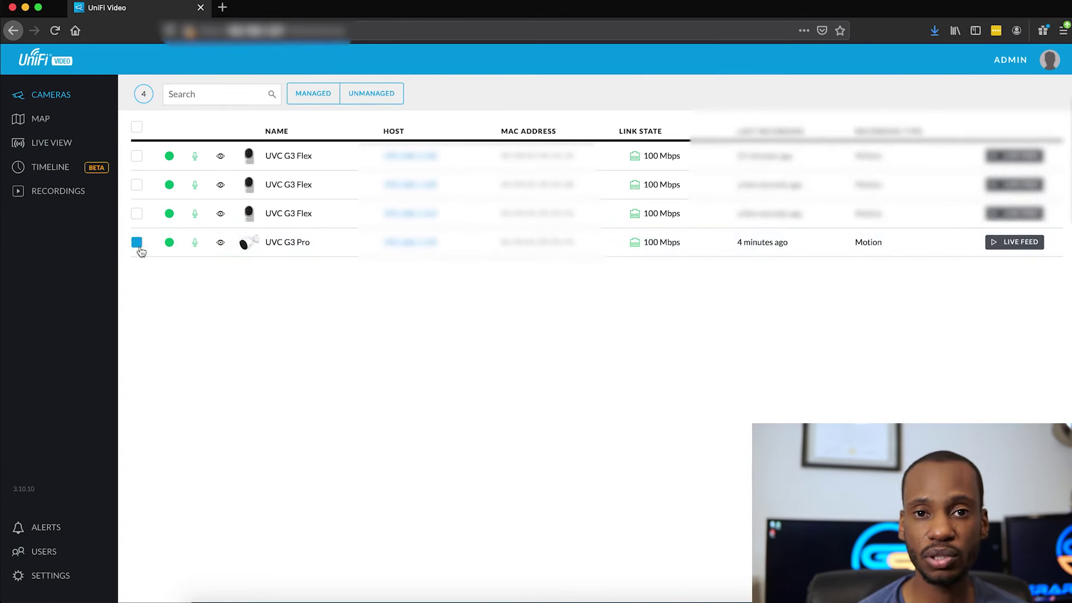
# View the video settings of the first and second UVC G3 Flex cameras in the list, deselecting each one
pyautogui.click(138, 158)
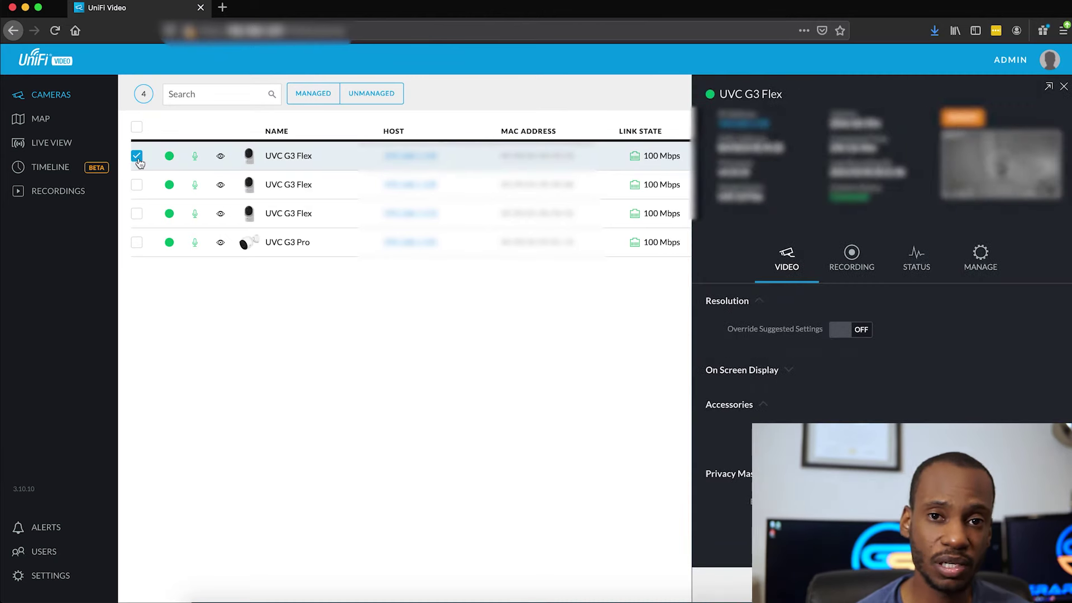
pyautogui.click(137, 157)
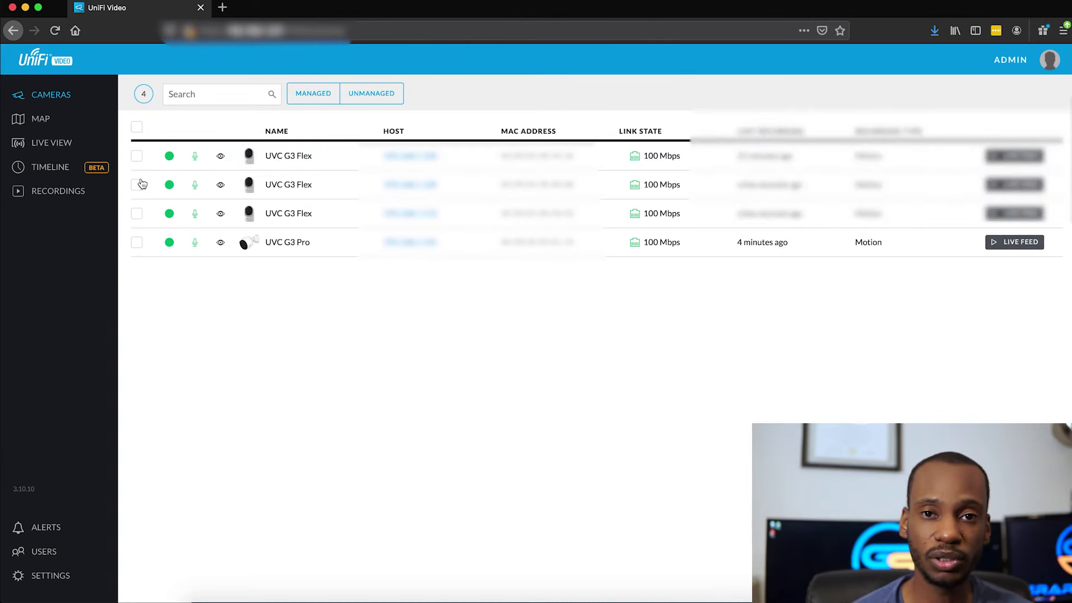
pyautogui.click(137, 185)
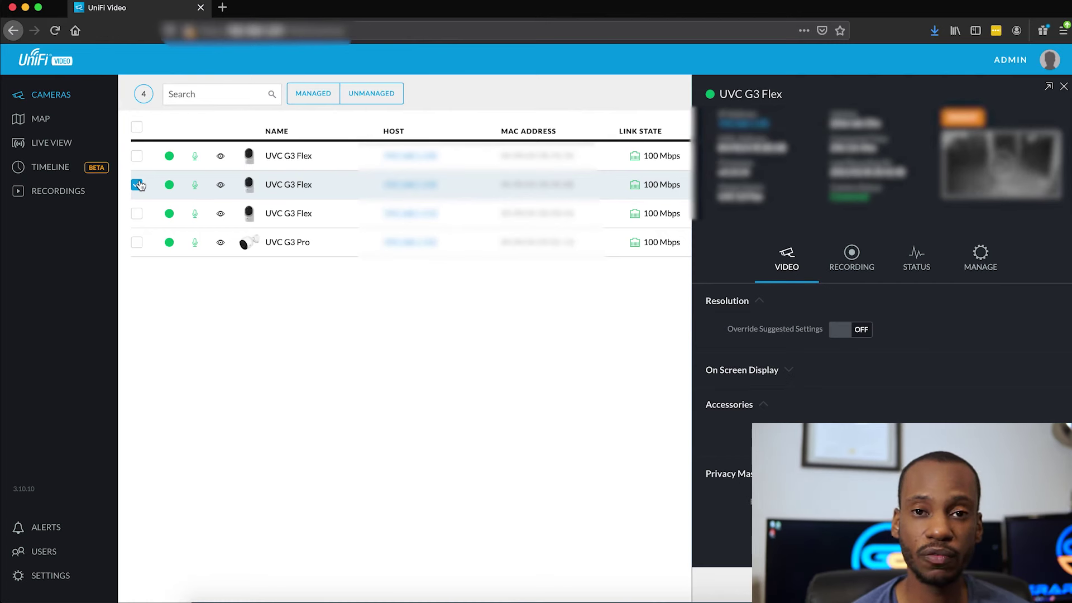
pyautogui.click(137, 185)
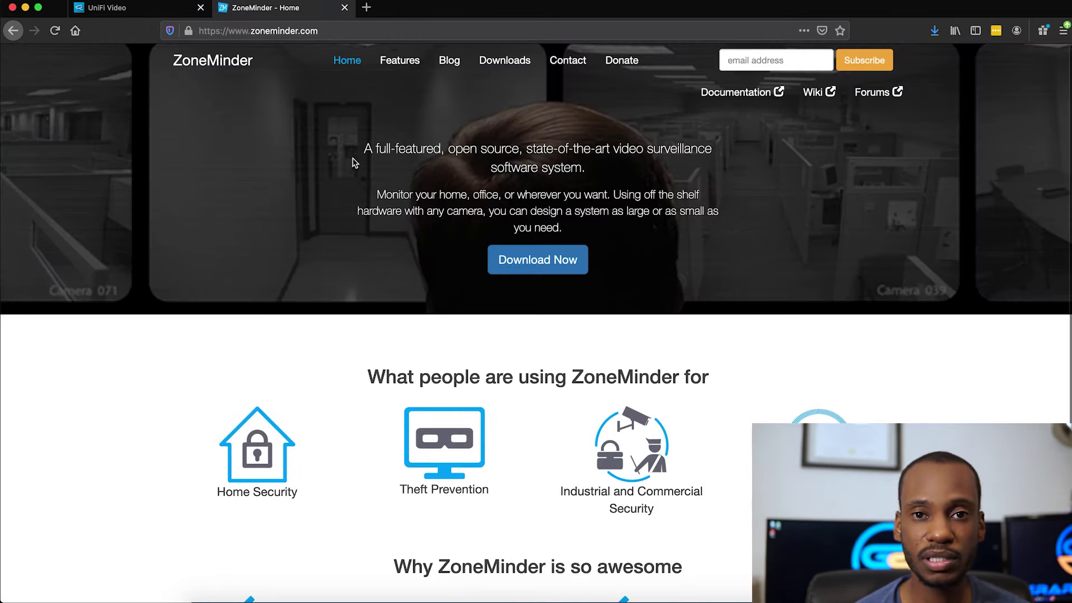
# Review the use cases and the list of advantages on the ZoneMinder home page
pyautogui.scroll(-4, 353, 163)
pyautogui.scroll(-4, 353, 163)
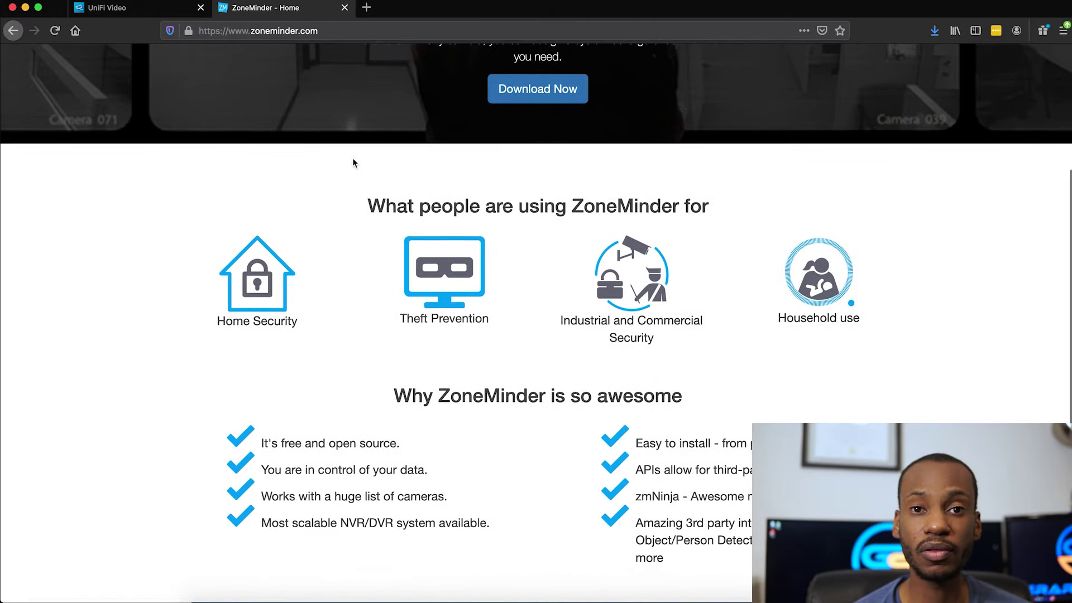
pyautogui.scroll(-1, 353, 152)
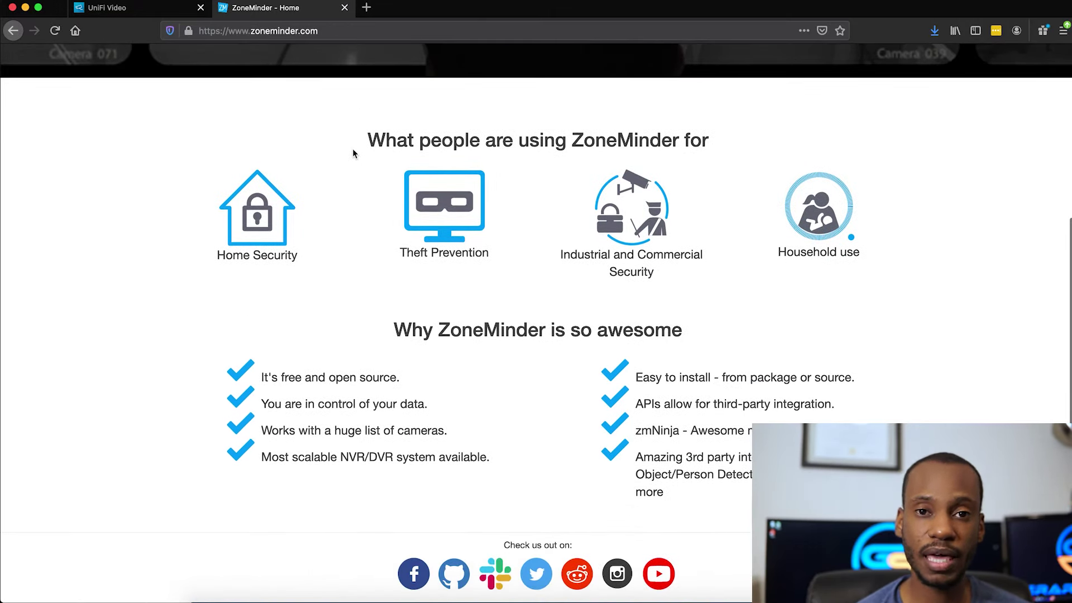
pyautogui.scroll(4, 352, 150)
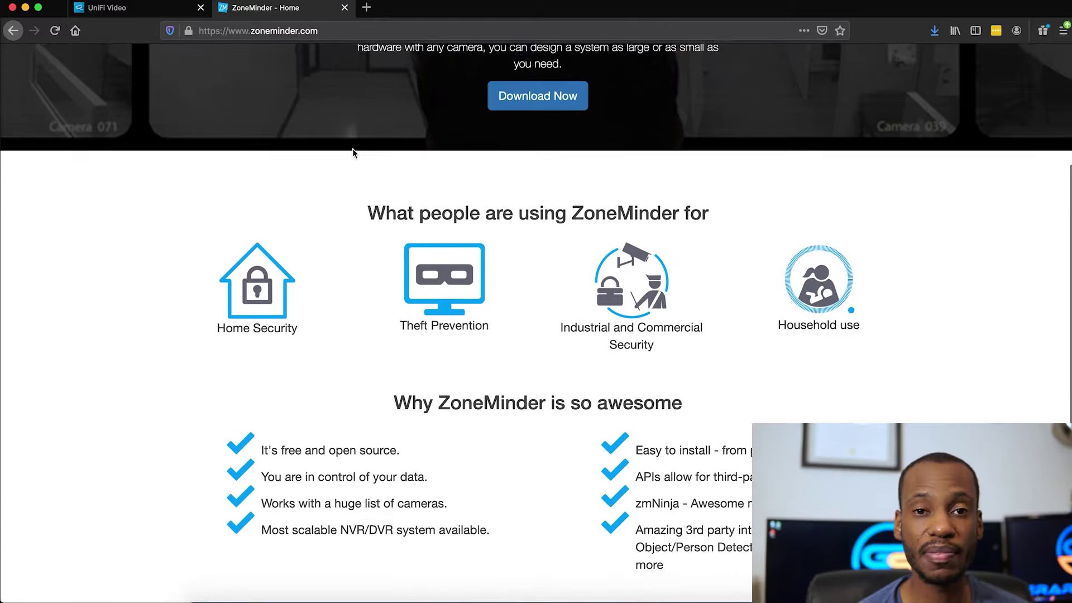
pyautogui.scroll(5, 354, 151)
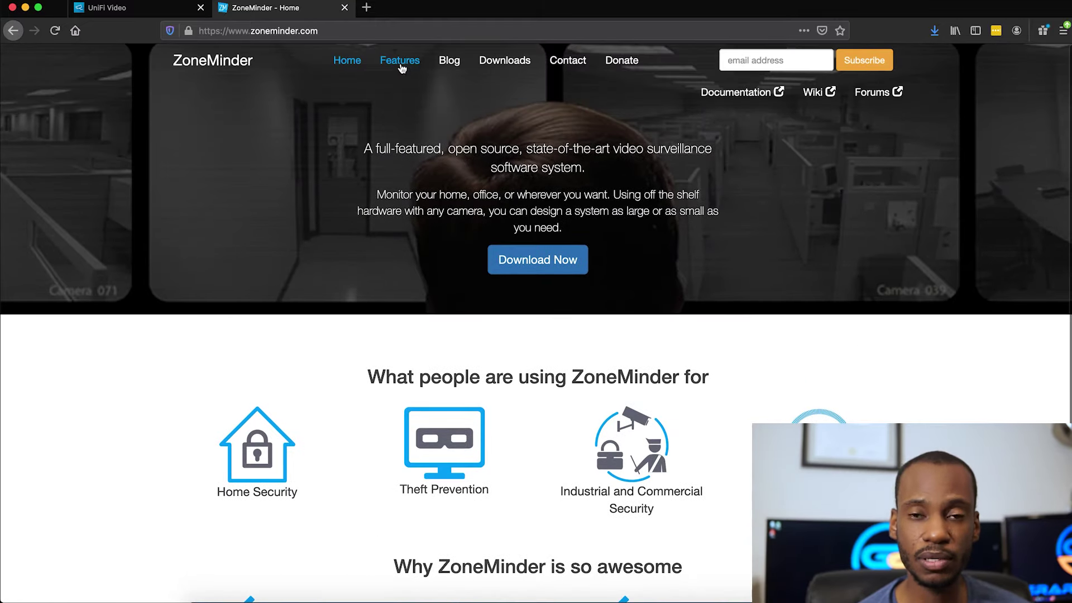
# Read through the ZoneMinder features page, highlighting the hardware compatibility text under "Run a really small, or super big, system."
pyautogui.click(400, 61)
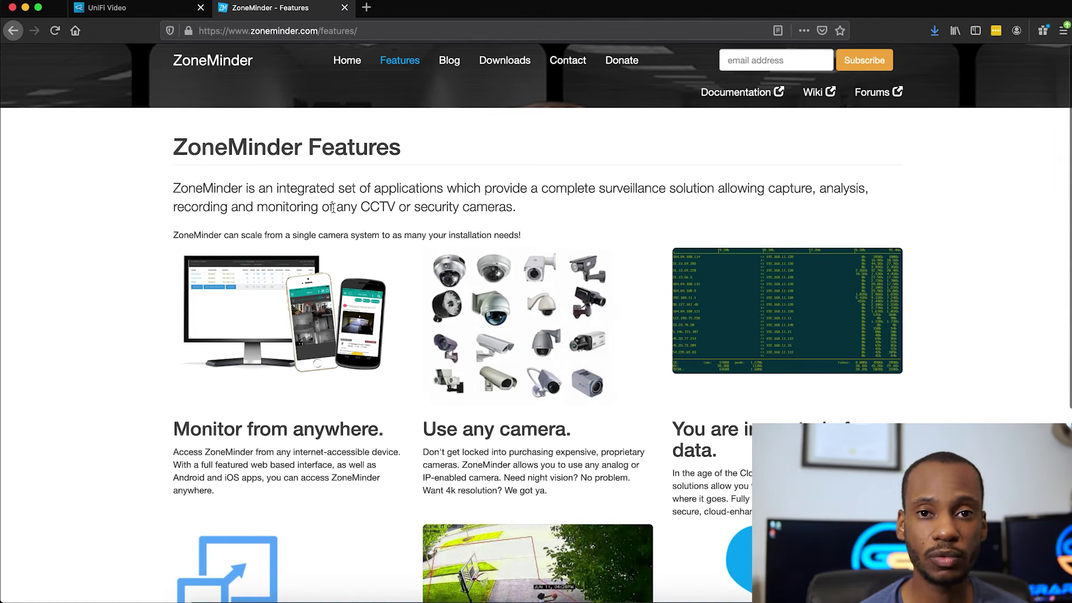
pyautogui.scroll(-1, 333, 207)
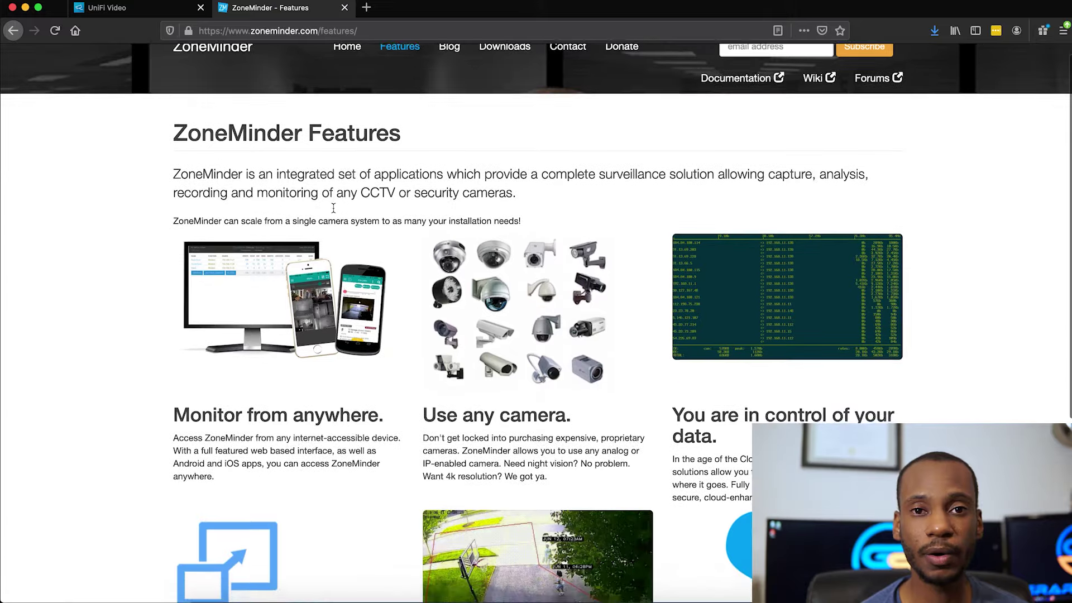
pyautogui.scroll(-3, 333, 208)
pyautogui.scroll(-3, 334, 210)
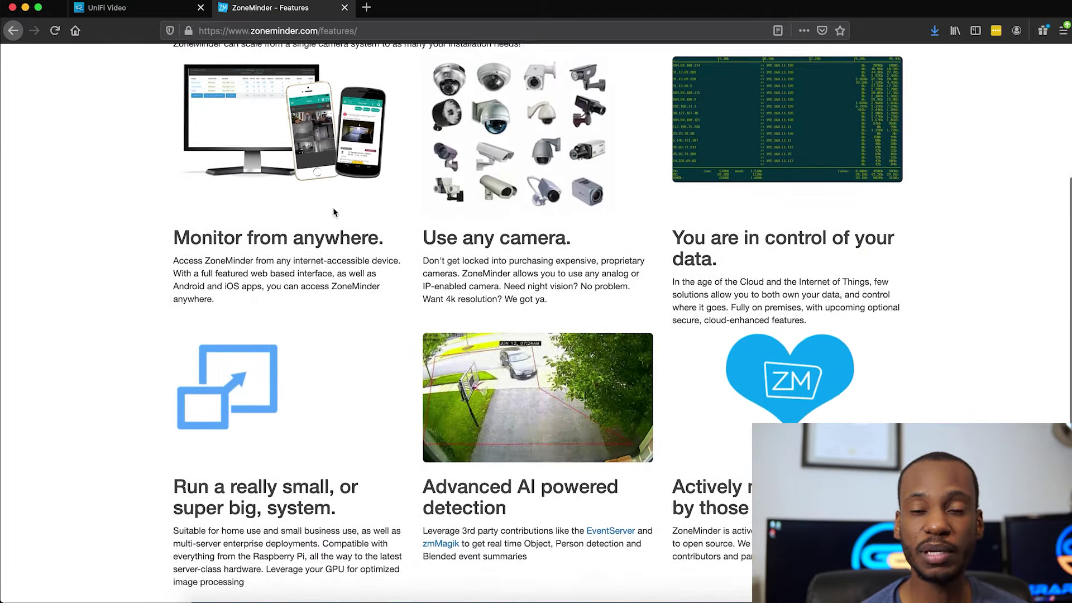
pyautogui.scroll(-2, 333, 212)
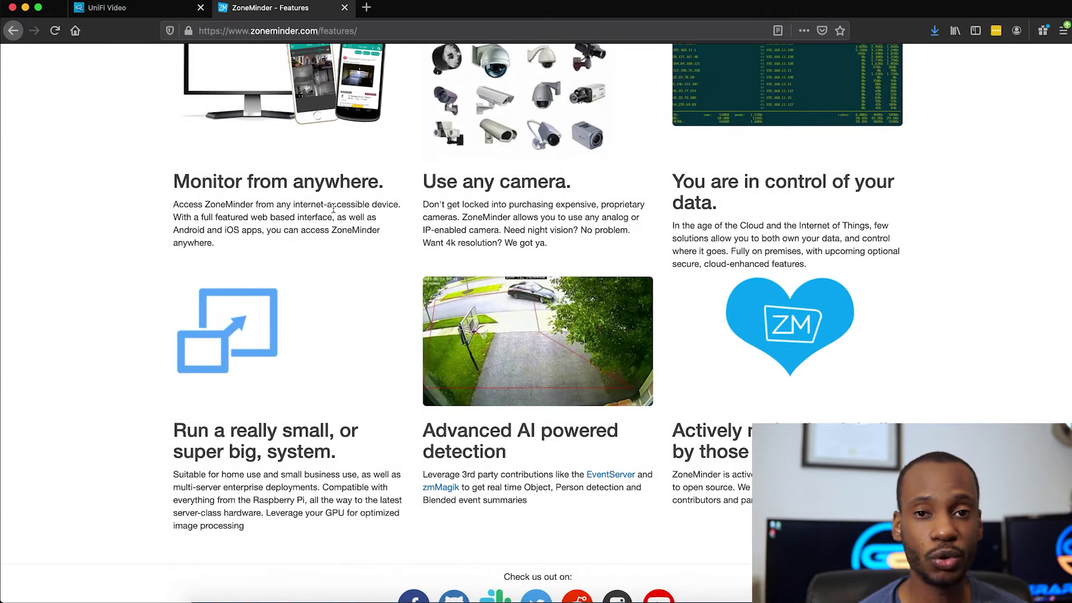
pyautogui.scroll(-1, 333, 208)
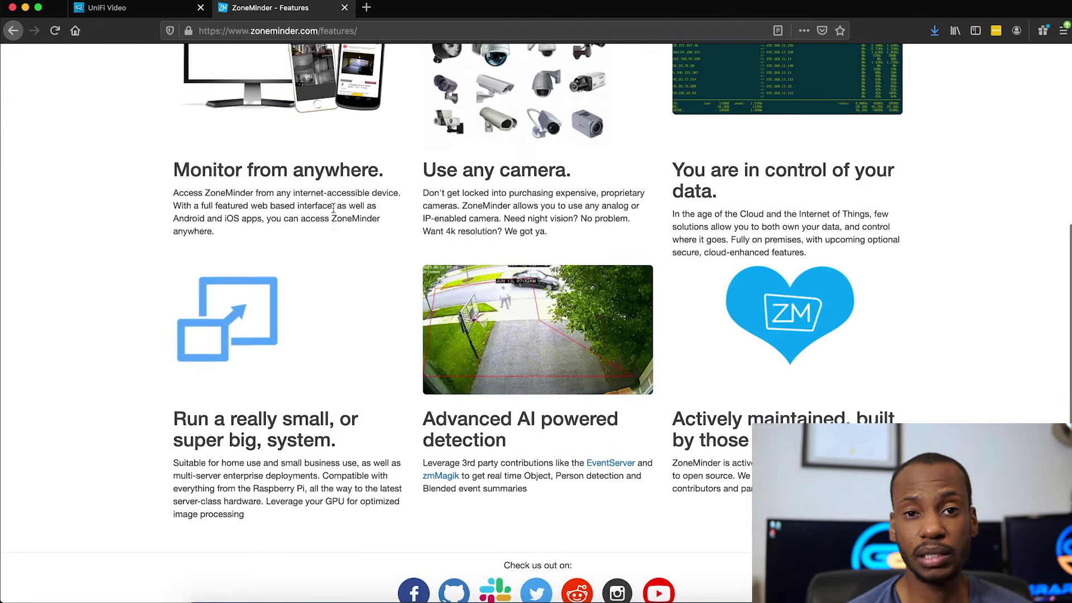
pyautogui.scroll(-1, 333, 208)
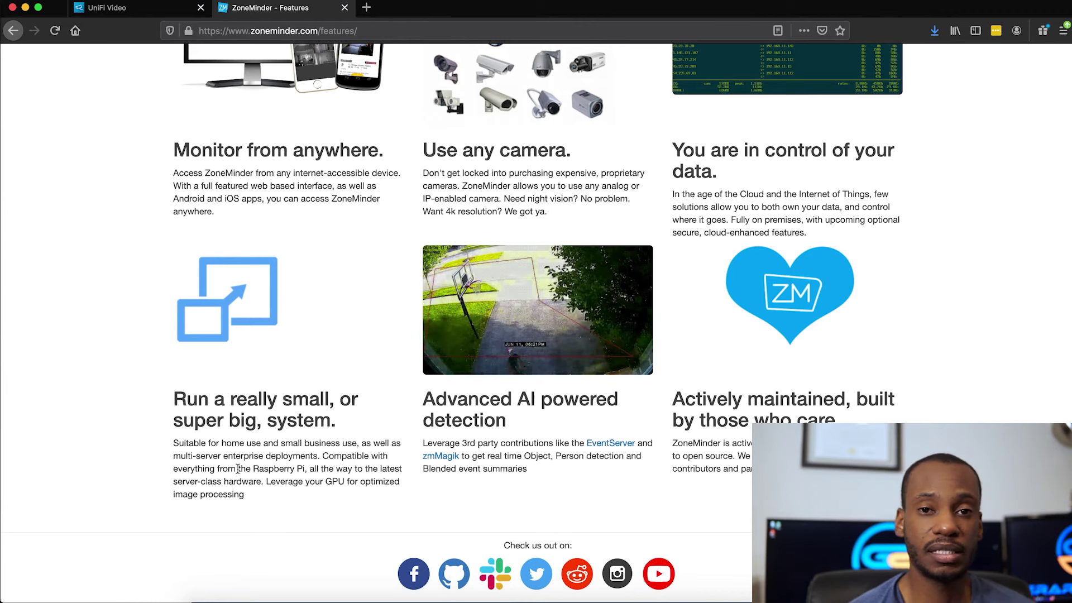
pyautogui.moveTo(322, 455); pyautogui.dragTo(335, 497)
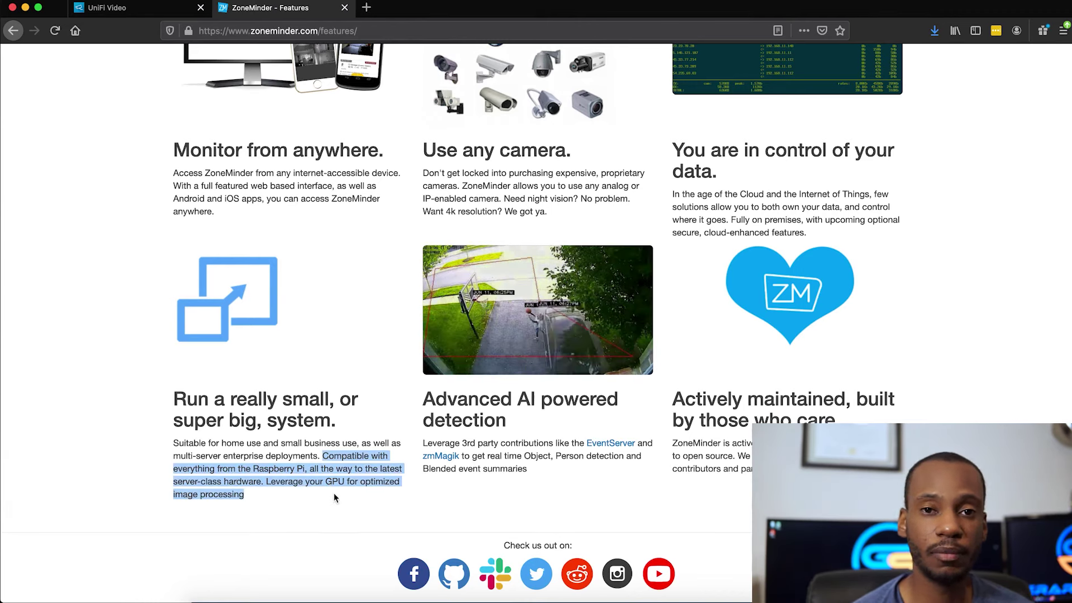
pyautogui.click(336, 499)
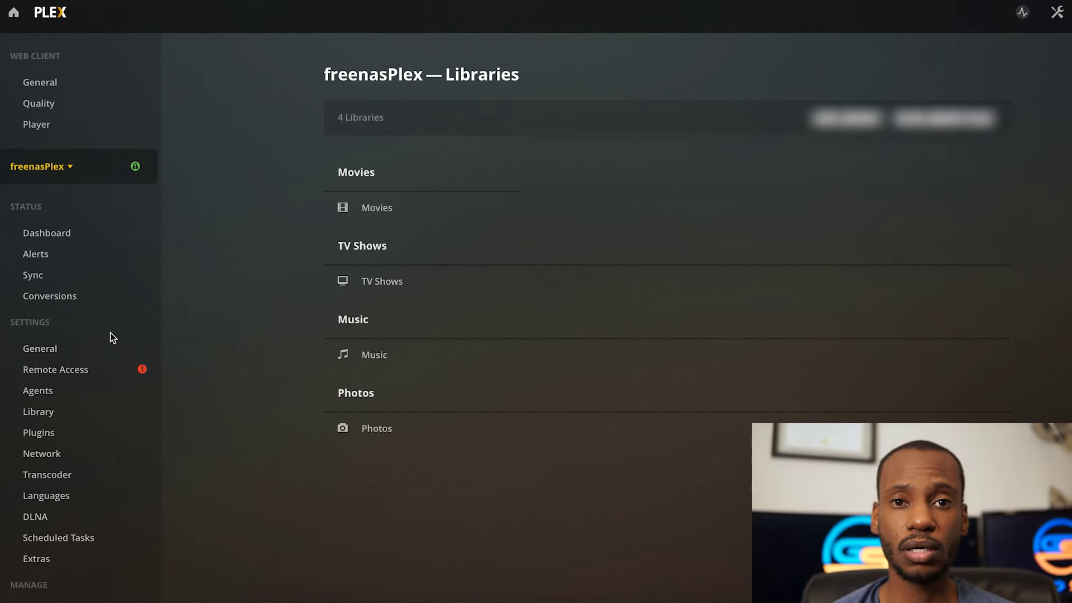
# In Plex, check the available servers, then finish the home navigation setup with all sources pinned
pyautogui.click(69, 167)
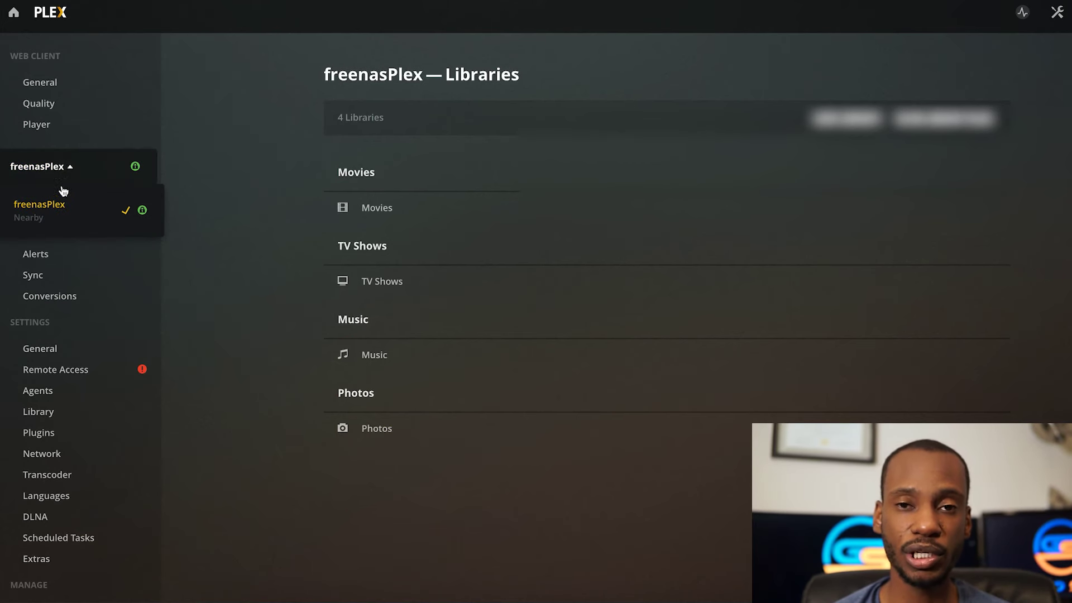
pyautogui.click(207, 145)
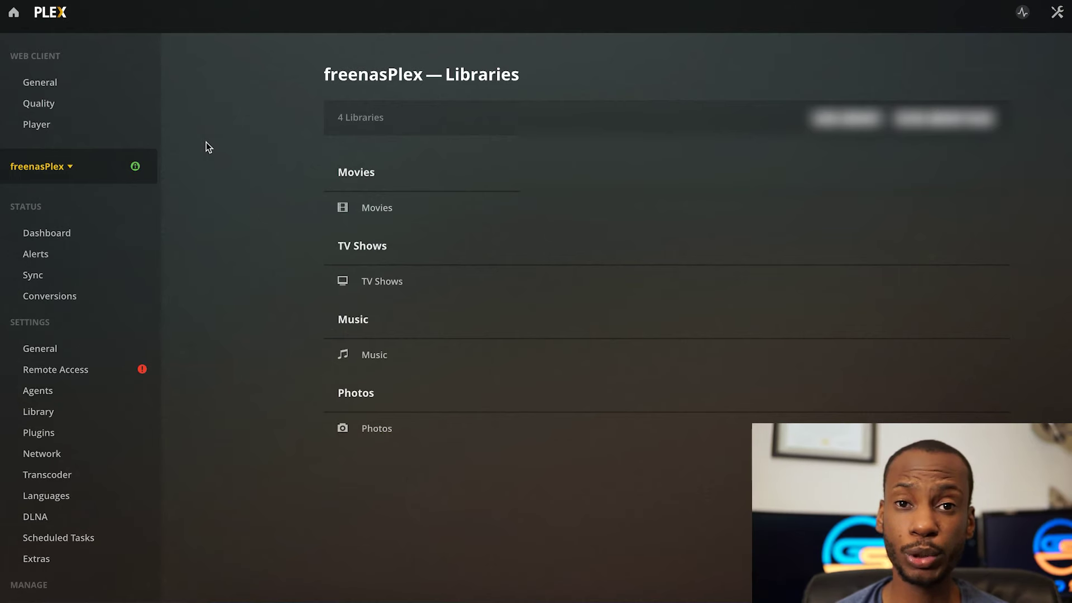
pyautogui.click(13, 12)
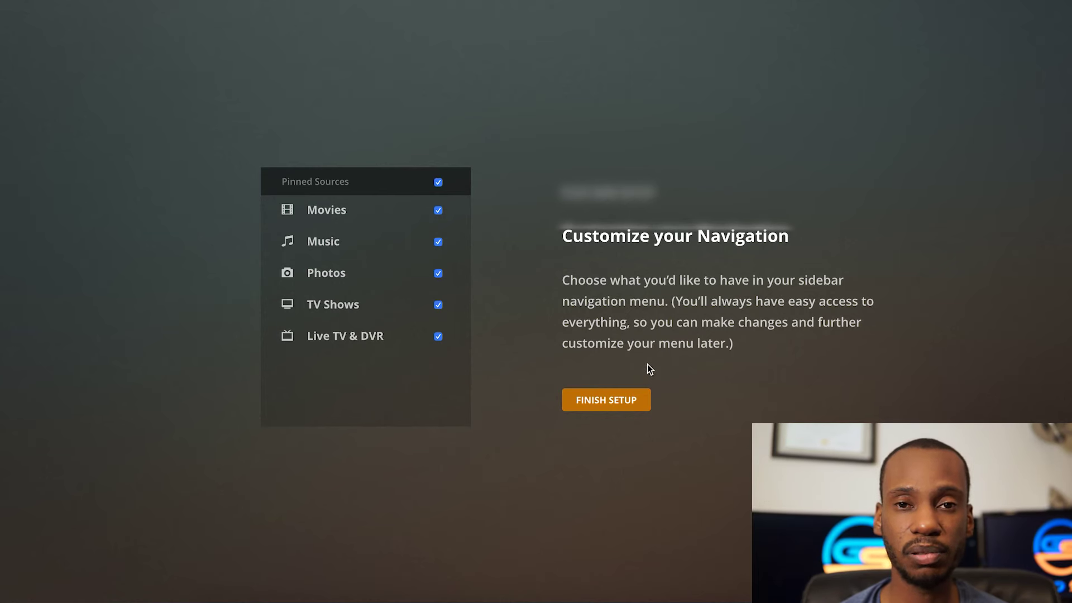
pyautogui.click(623, 400)
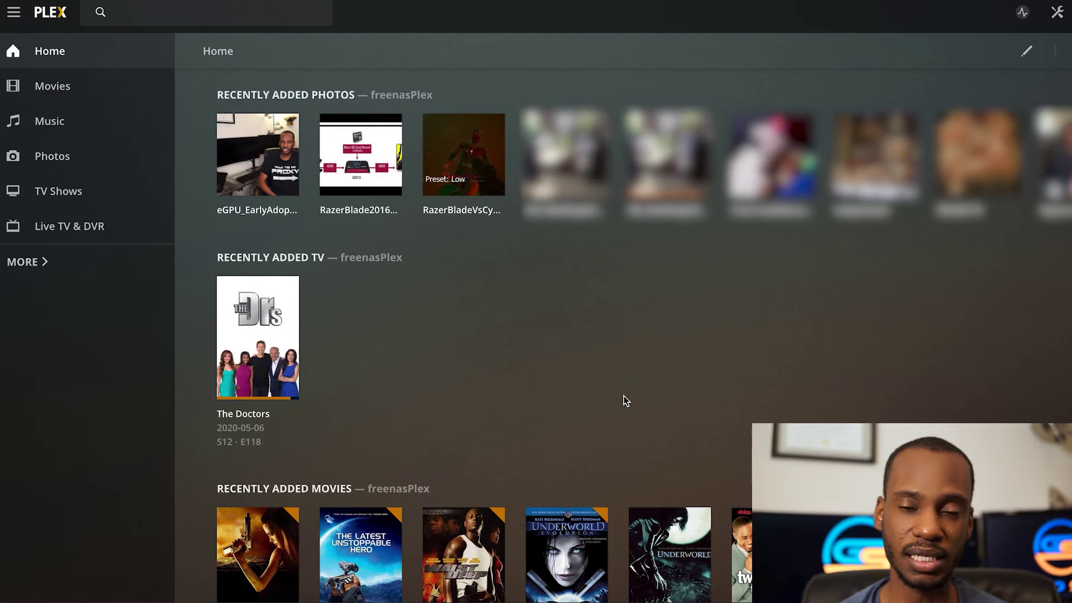
# Browse the recently added media and the Movies, Live TV & DVR and TV Shows sections, then show the server's full source list
pyautogui.scroll(-2, 624, 413)
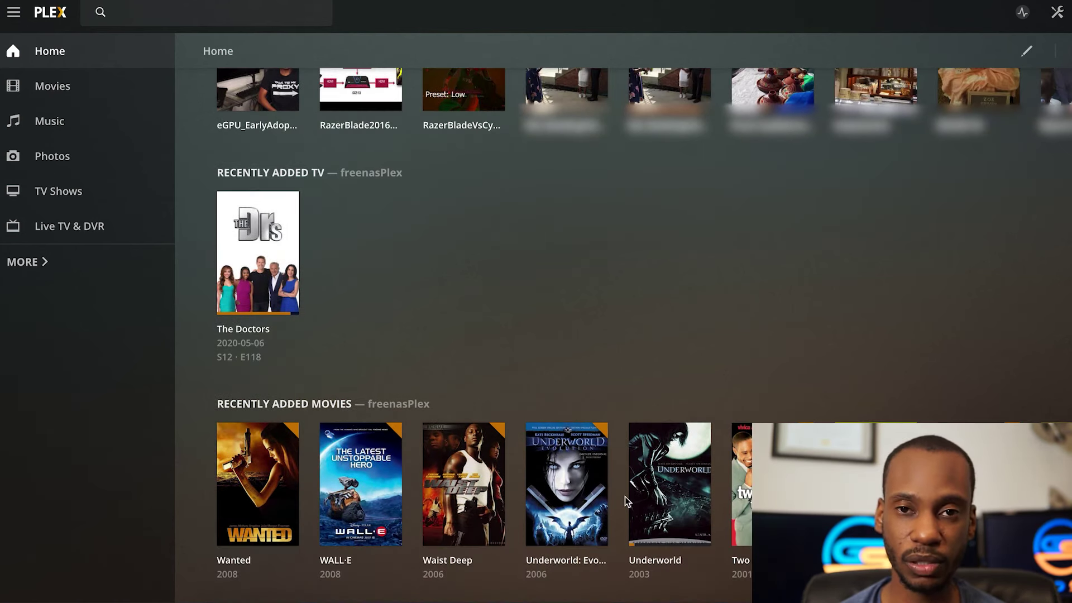
pyautogui.click(52, 86)
pyautogui.click(79, 229)
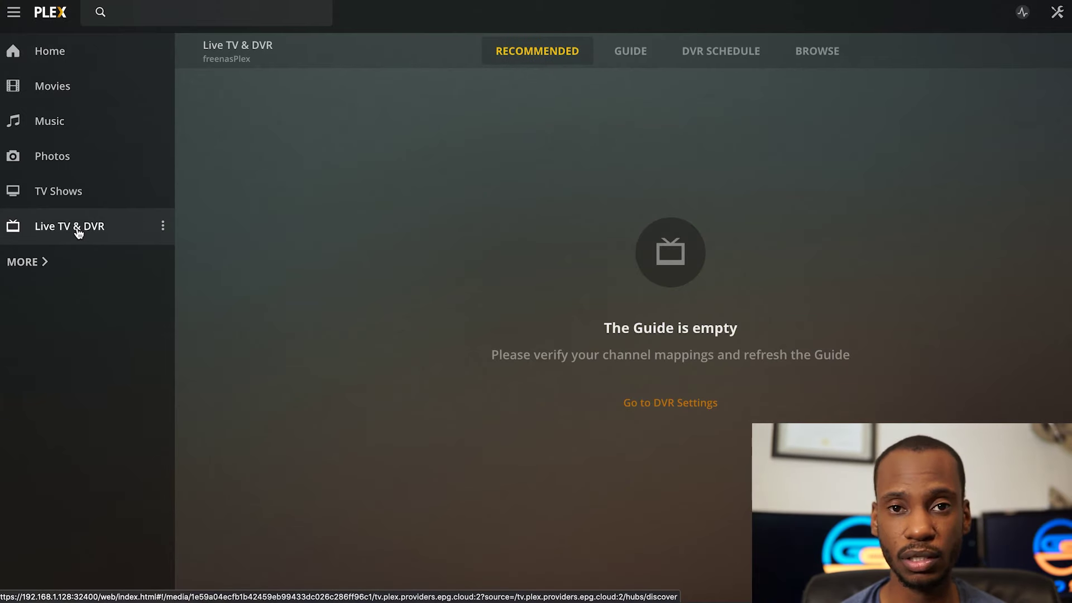
pyautogui.click(65, 203)
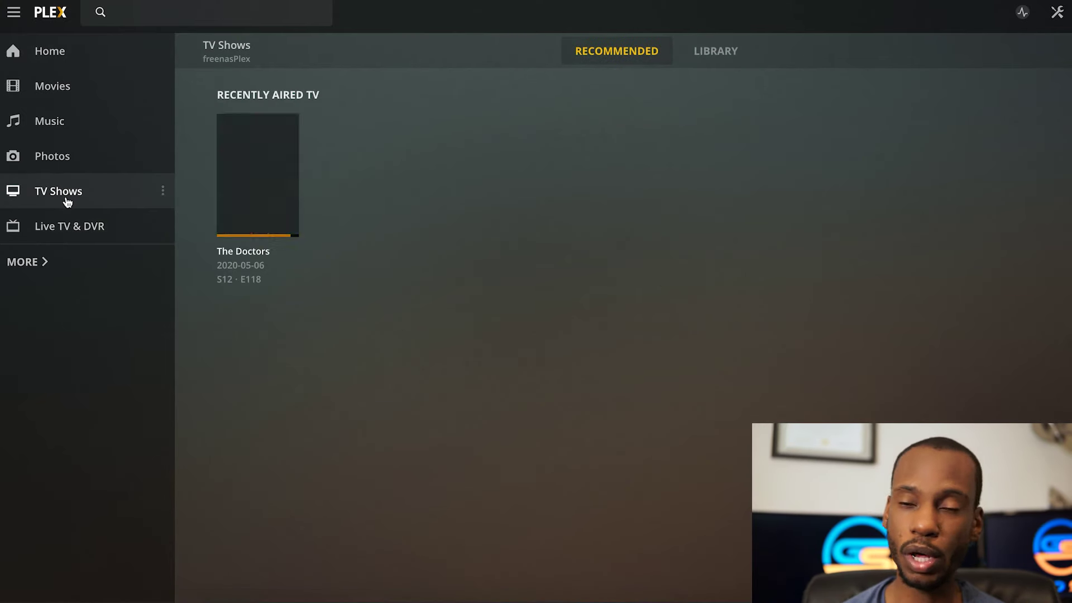
pyautogui.click(49, 268)
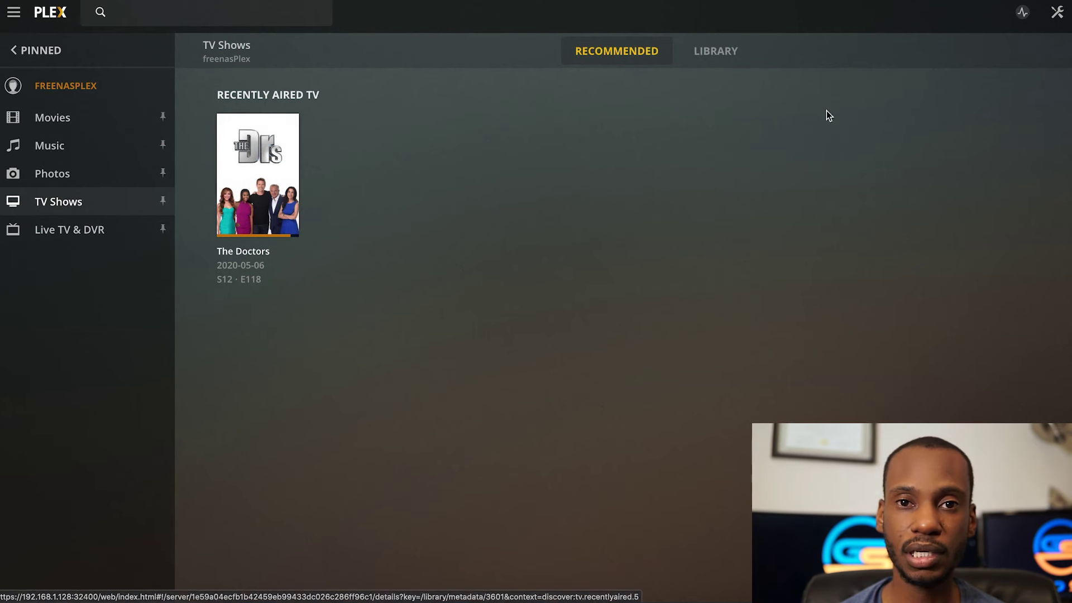
# Examine the freenasPlex dashboard's bandwidth, CPU and RAM graphs, top users, play history and top played sections
pyautogui.click(1031, 28)
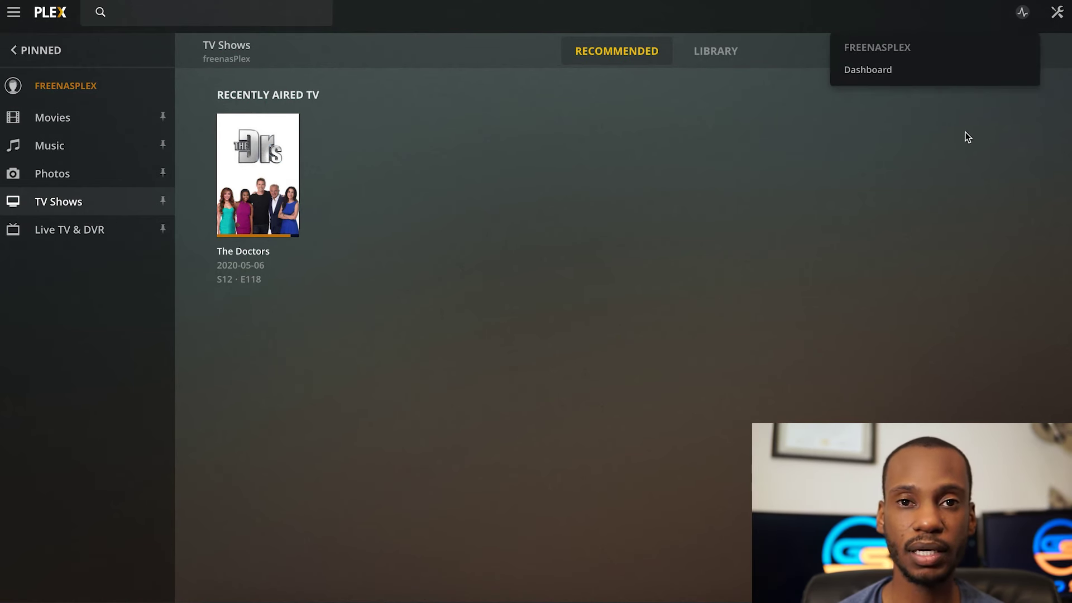
pyautogui.click(921, 76)
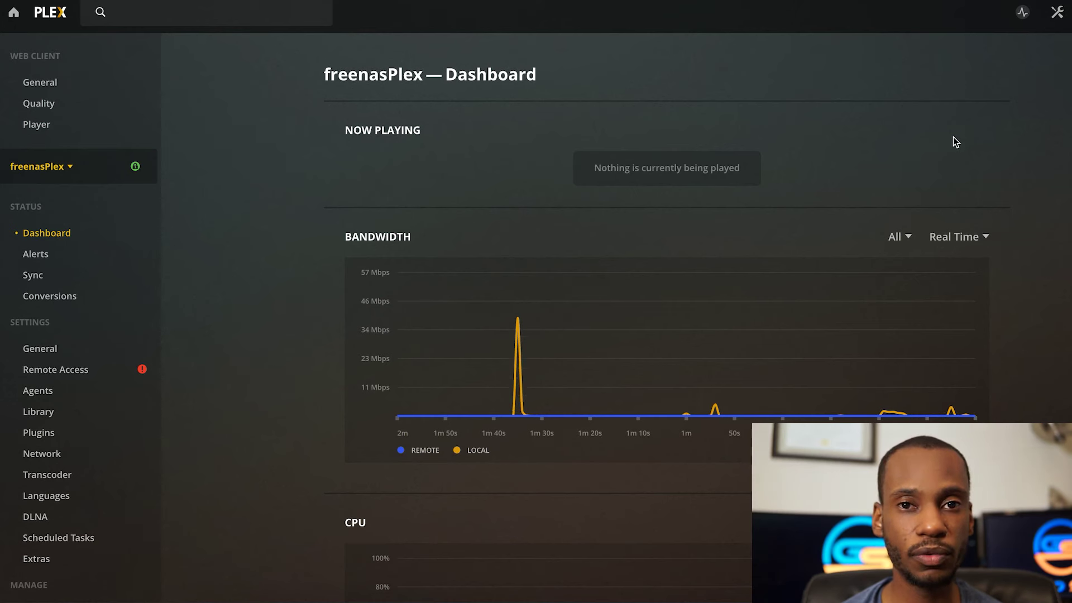
pyautogui.scroll(-3, 956, 141)
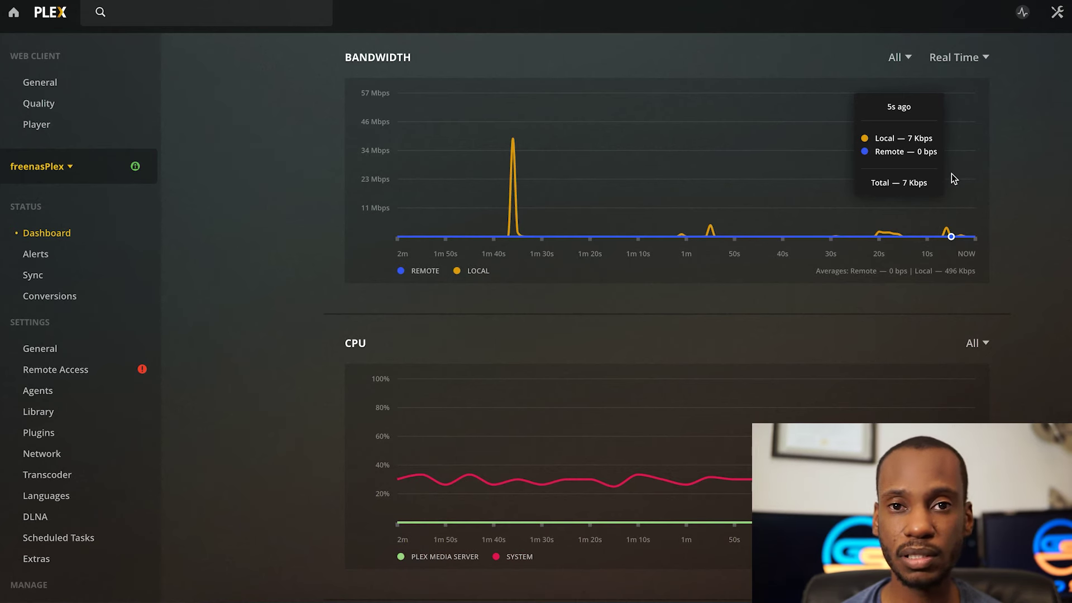
pyautogui.scroll(-3, 950, 204)
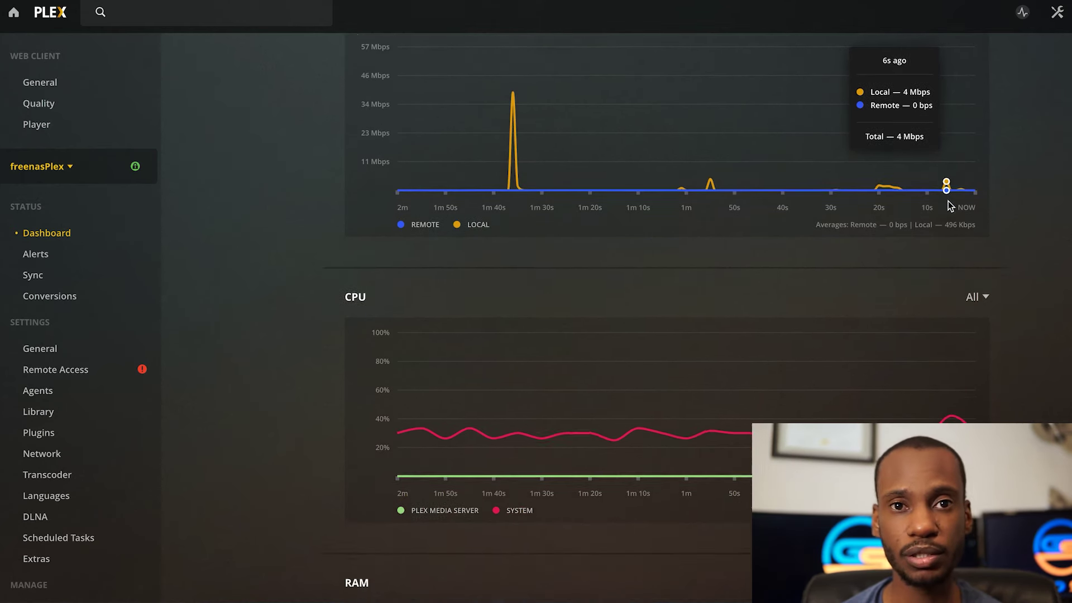
pyautogui.scroll(-3, 950, 205)
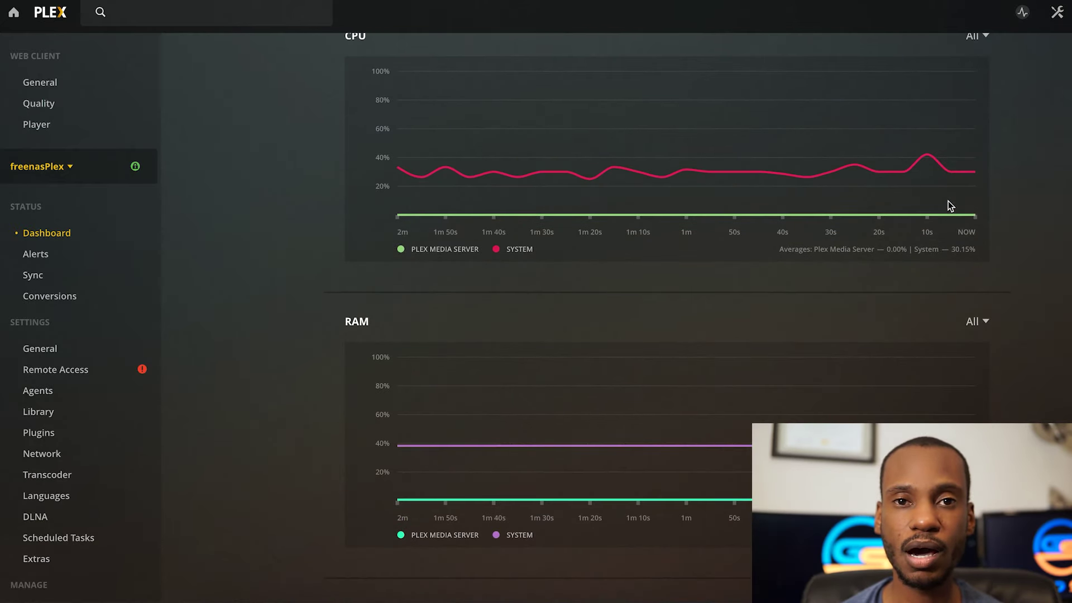
pyautogui.scroll(-4, 950, 205)
pyautogui.scroll(-6, 948, 202)
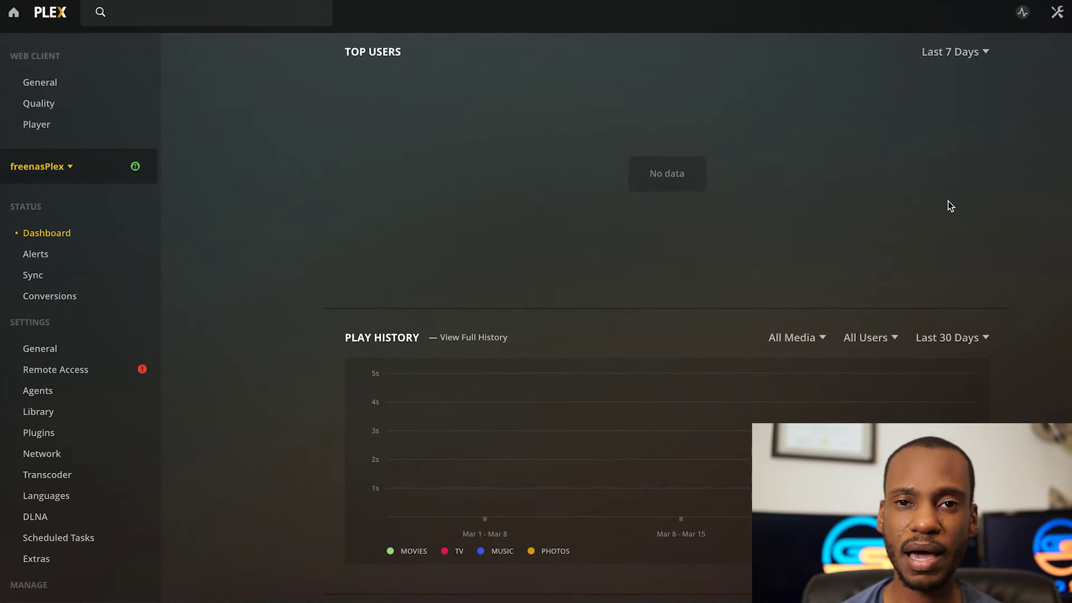
pyautogui.scroll(-5, 950, 205)
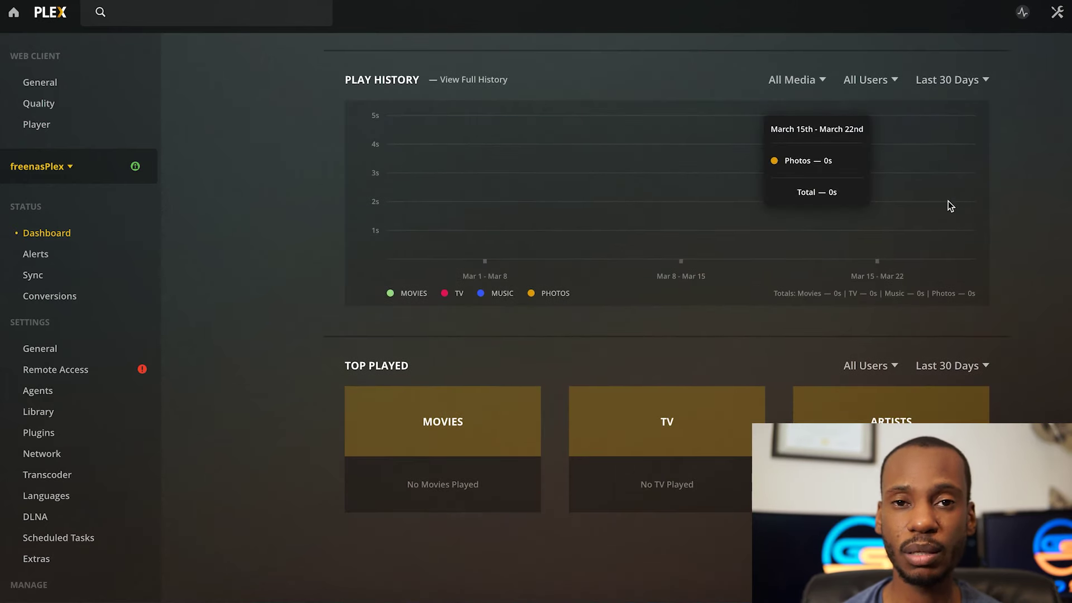
pyautogui.scroll(-3, 949, 206)
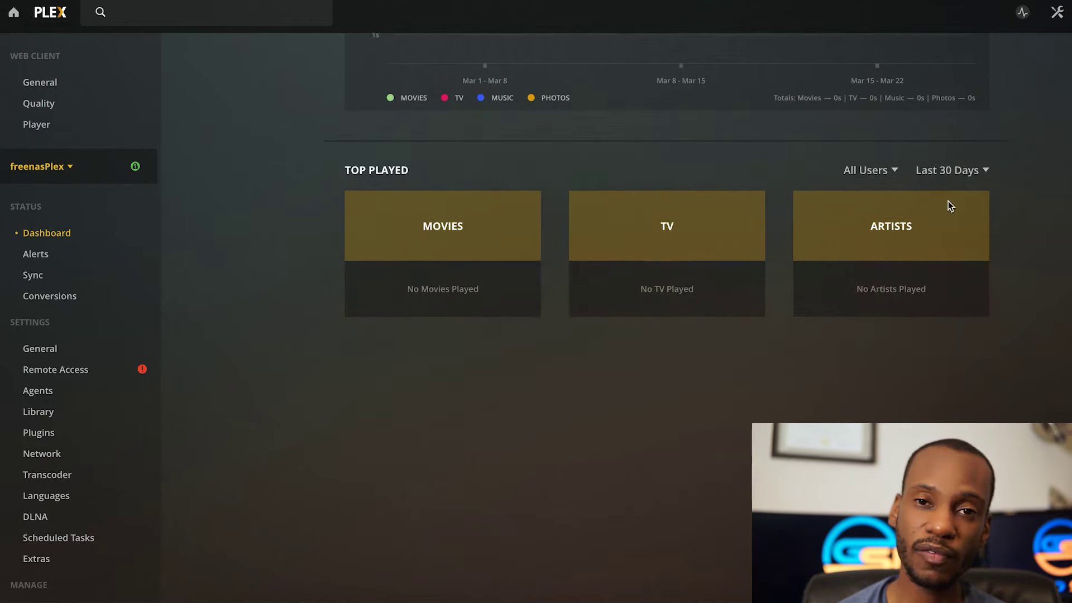
pyautogui.scroll(9, 949, 205)
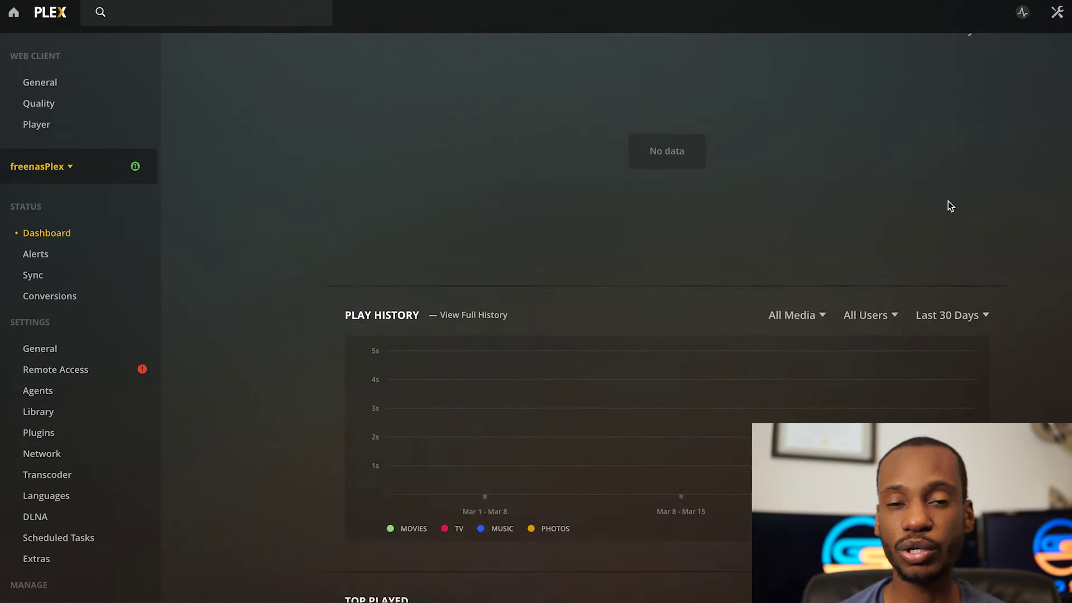
pyautogui.scroll(7, 949, 205)
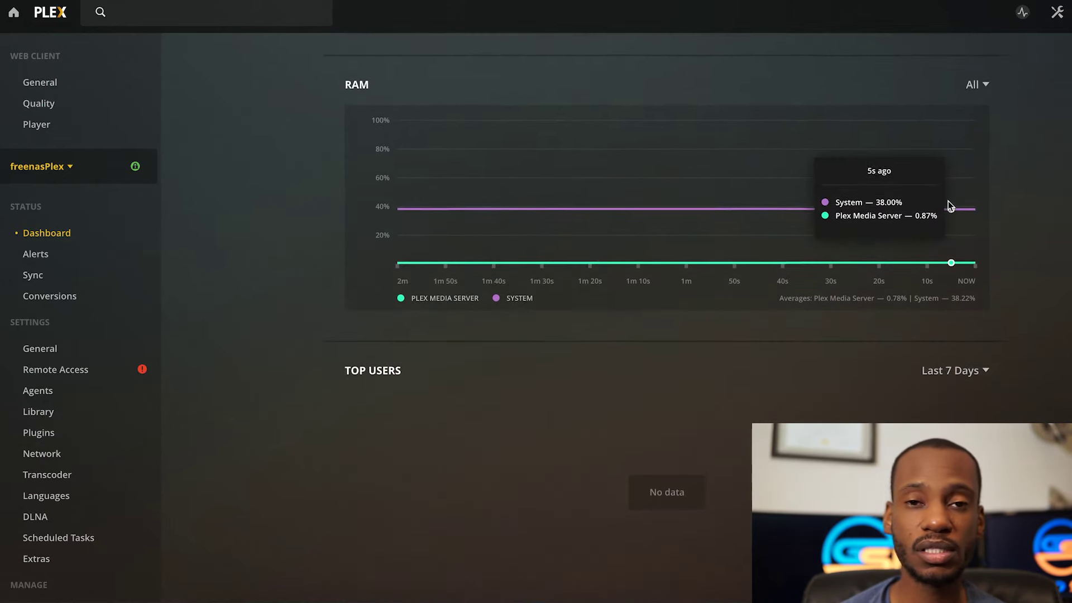
pyautogui.scroll(6, 949, 206)
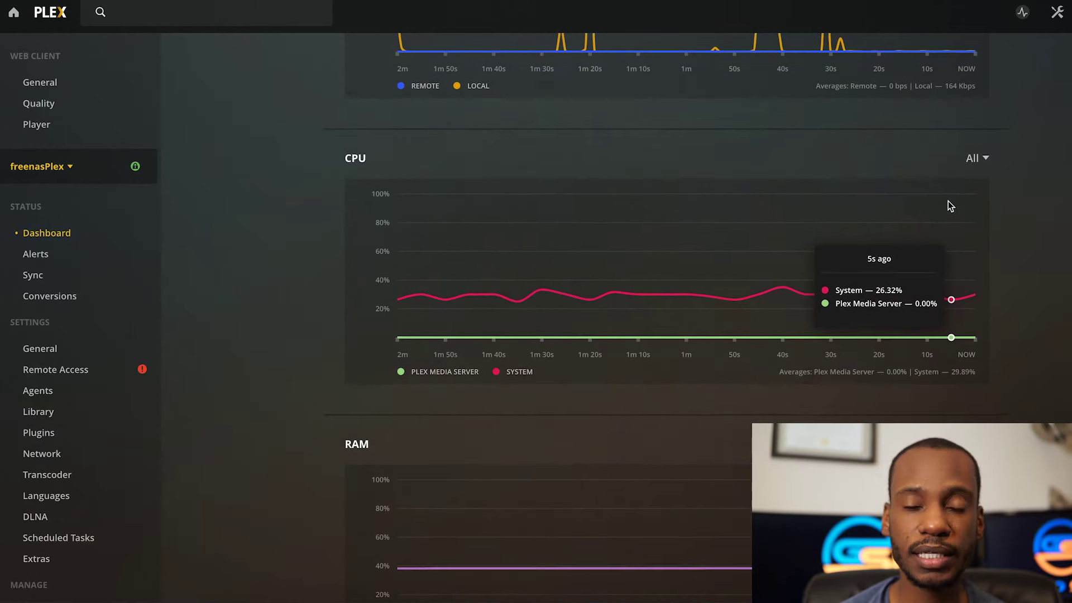
pyautogui.scroll(5, 948, 202)
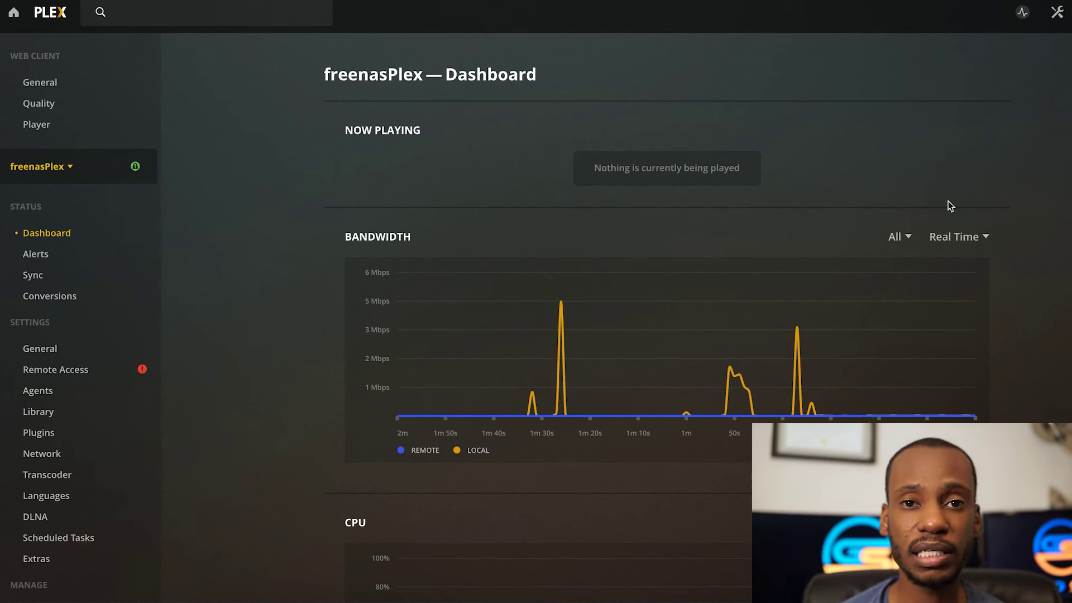
# Check the region choices in the freenasPlex plugin settings and show the advanced options
pyautogui.click(78, 433)
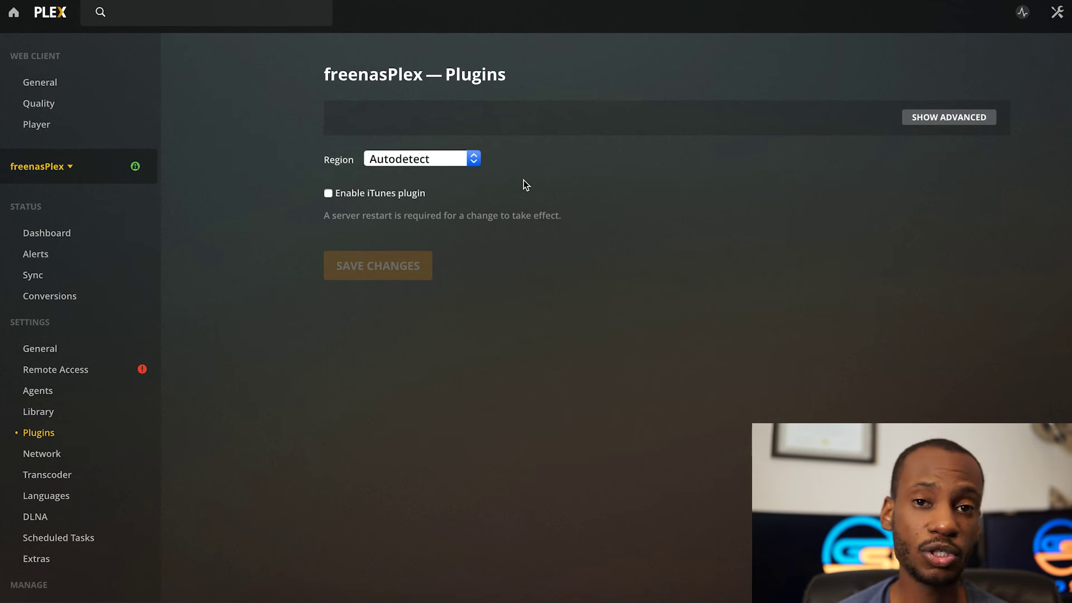
pyautogui.click(471, 160)
pyautogui.click(470, 162)
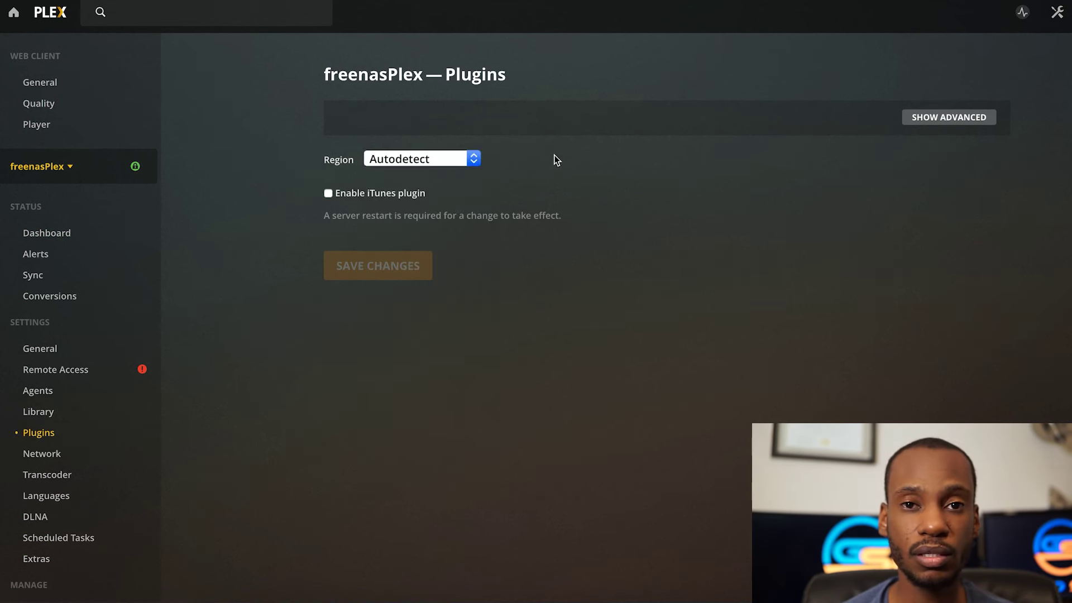
pyautogui.click(941, 124)
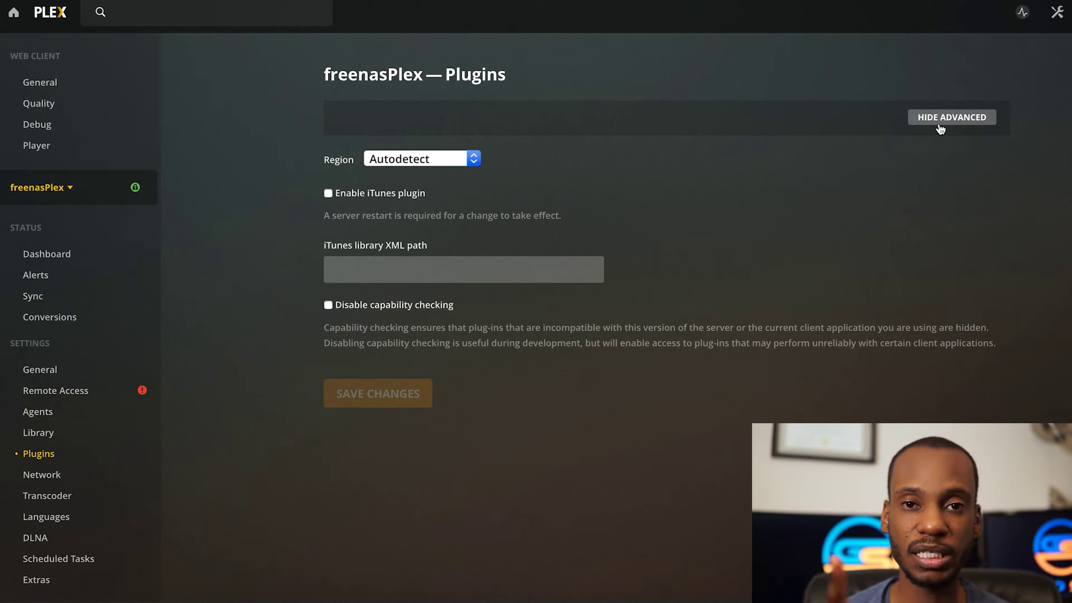
# Review the freenasPlex network settings, from secure connections and custom certificates through to the networks allowed without auth and webhooks
pyautogui.click(63, 479)
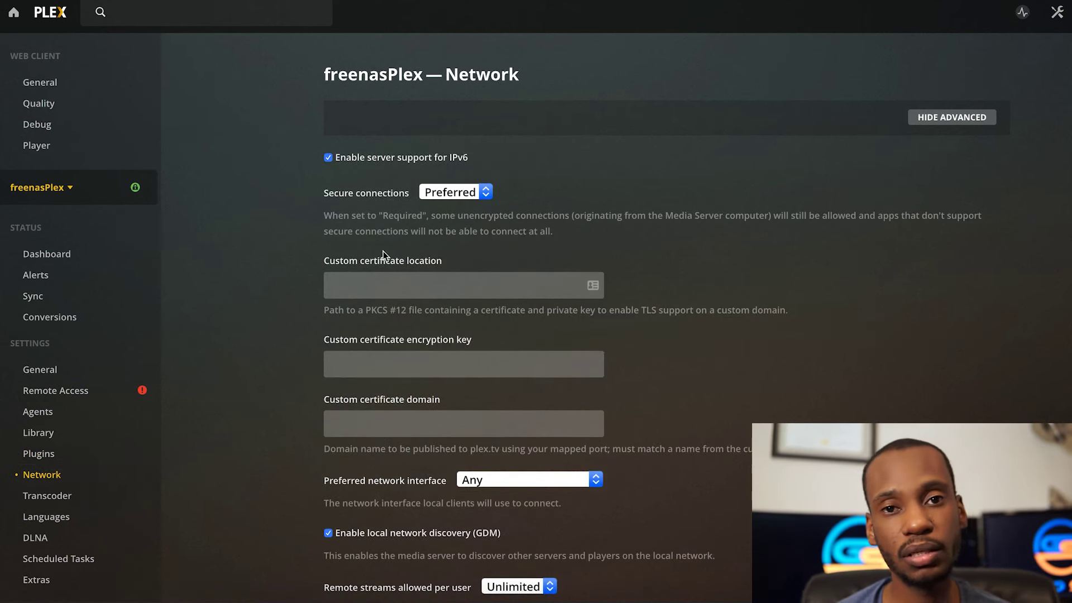
pyautogui.scroll(-2, 354, 294)
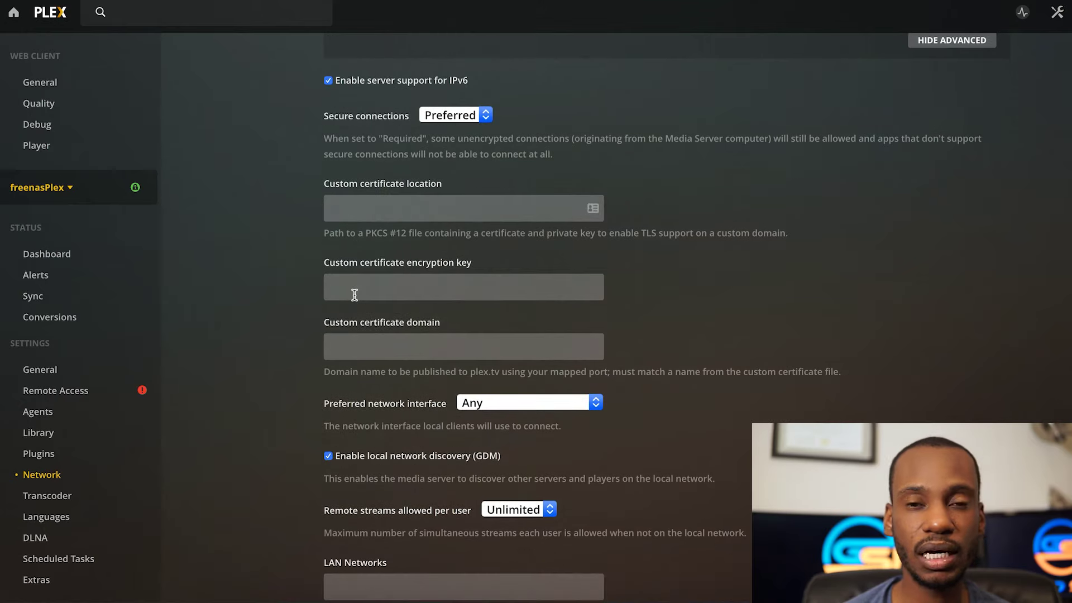
pyautogui.scroll(-3, 354, 295)
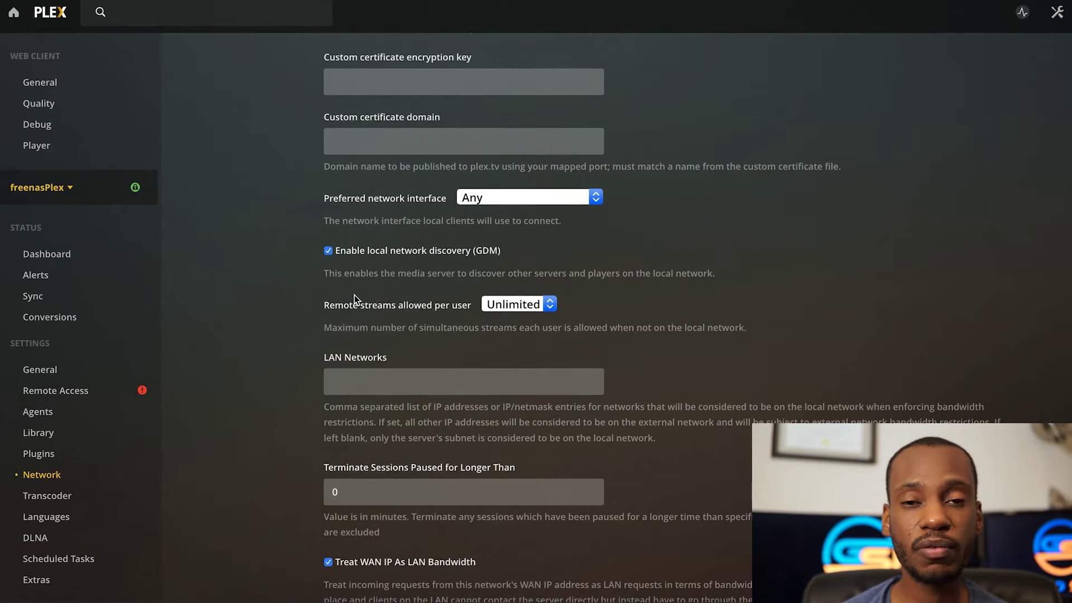
pyautogui.scroll(-5, 354, 295)
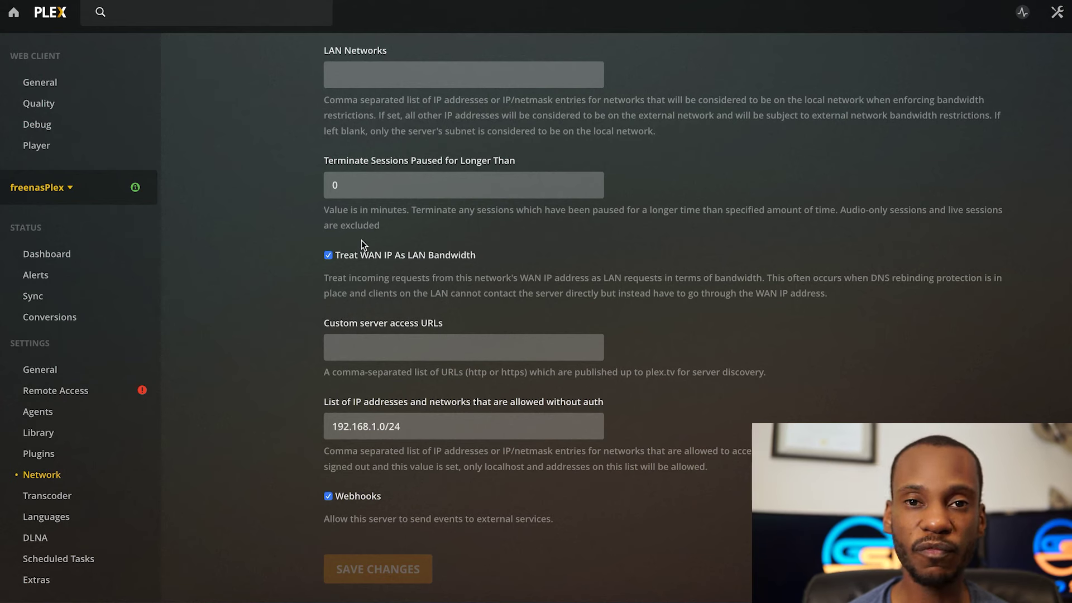
pyautogui.scroll(-1, 363, 268)
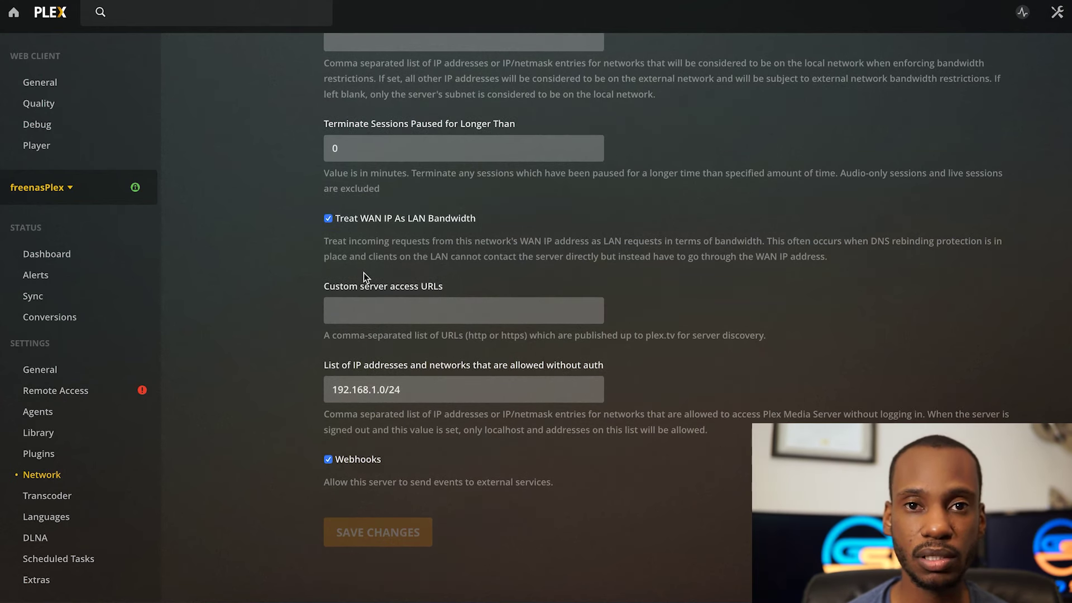
# Look through the freenasPlex Plugins, Library and Agents settings, then the web client's Player and General settings
pyautogui.click(36, 453)
pyautogui.click(34, 438)
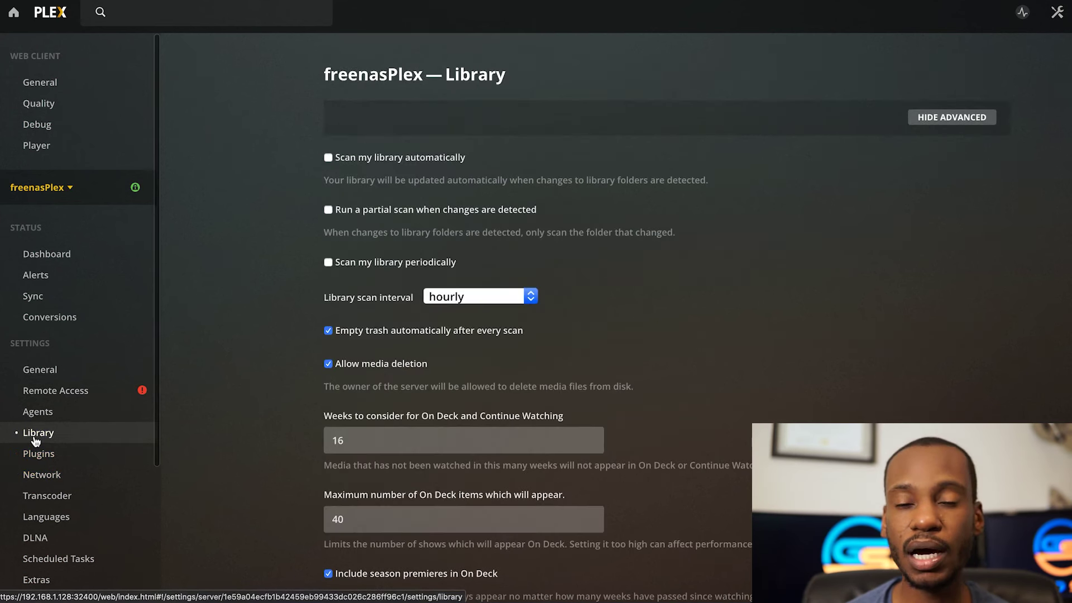
pyautogui.click(35, 412)
pyautogui.click(48, 145)
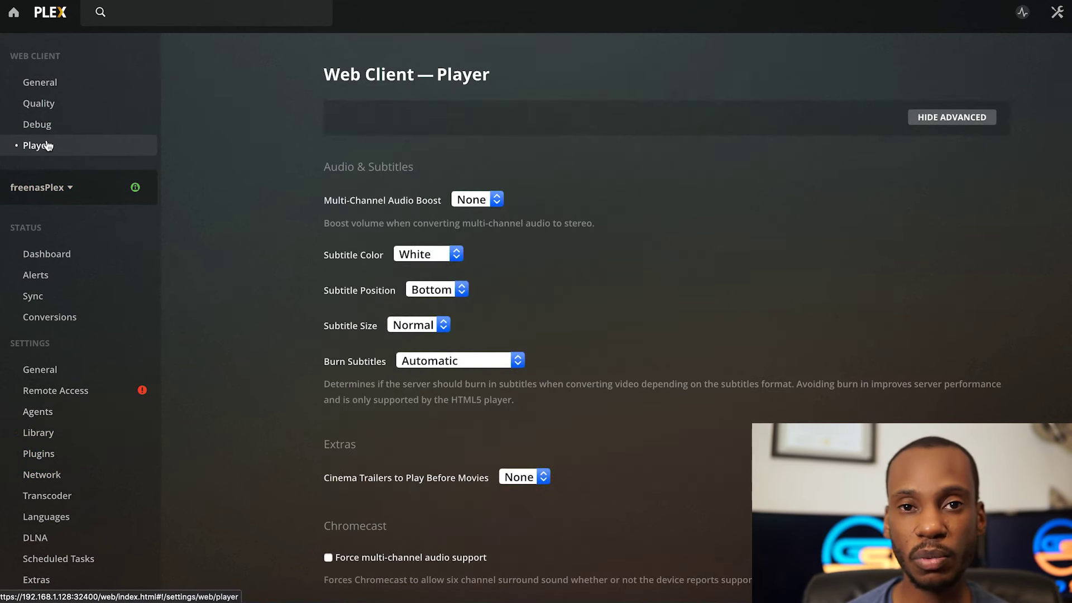
pyautogui.click(39, 87)
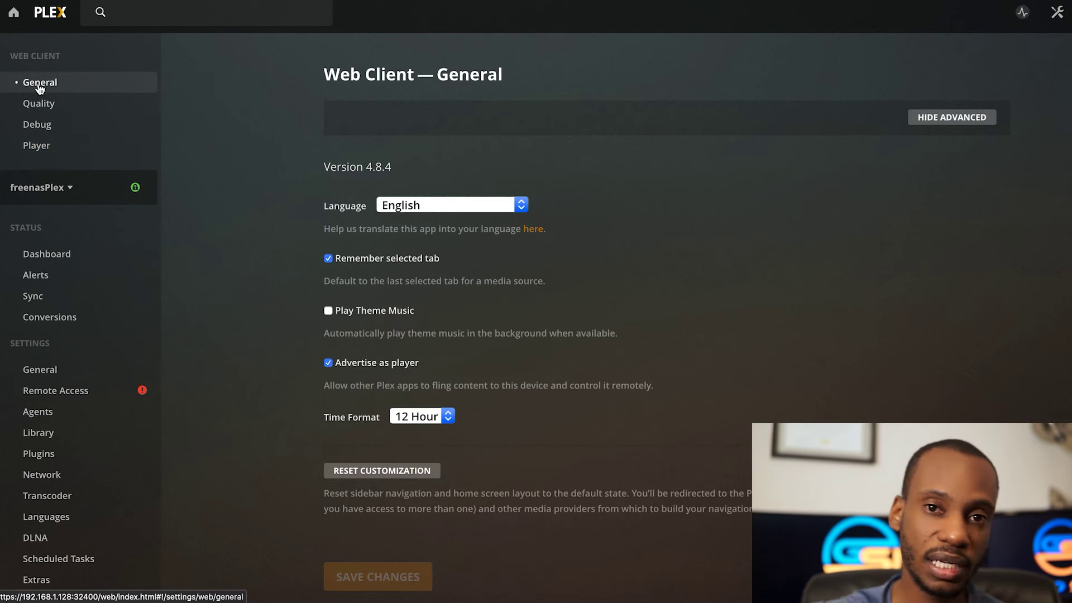